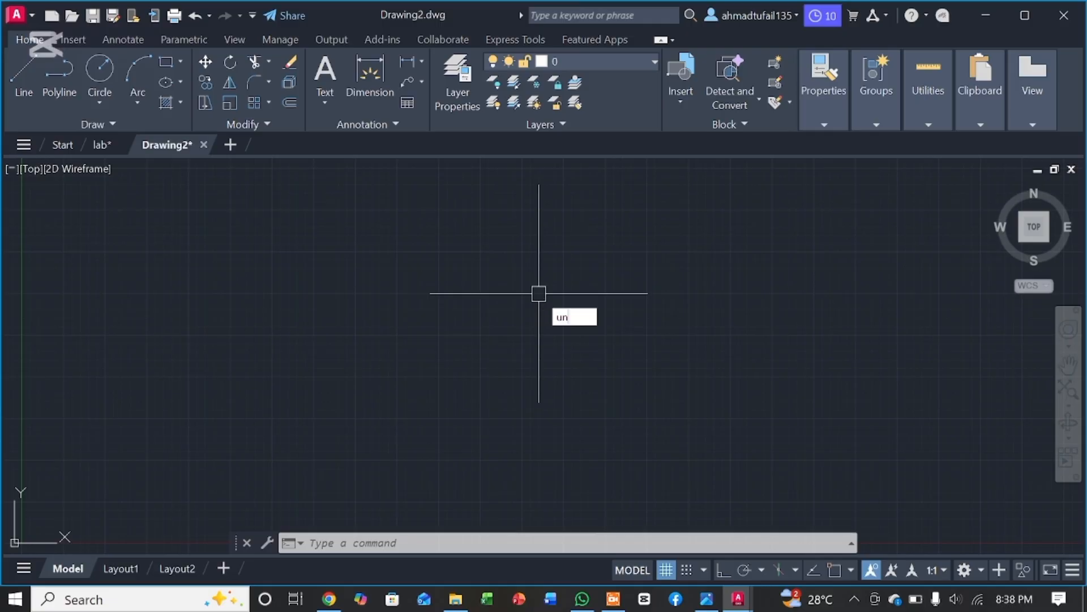
Set the drawing's length units to Decimal with a precision of 0.0000
key(Return)
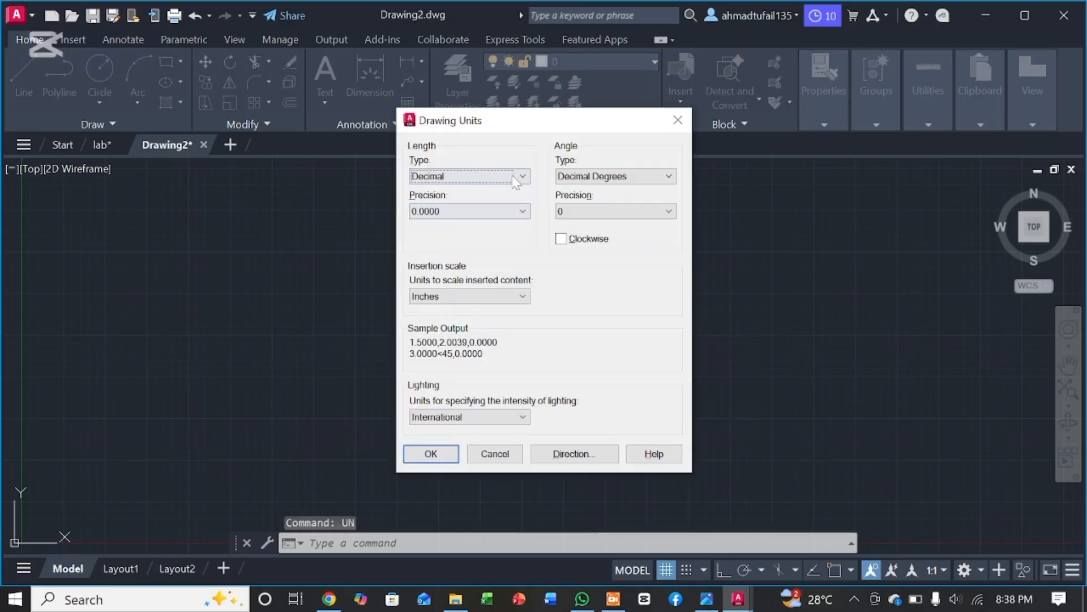
click(524, 177)
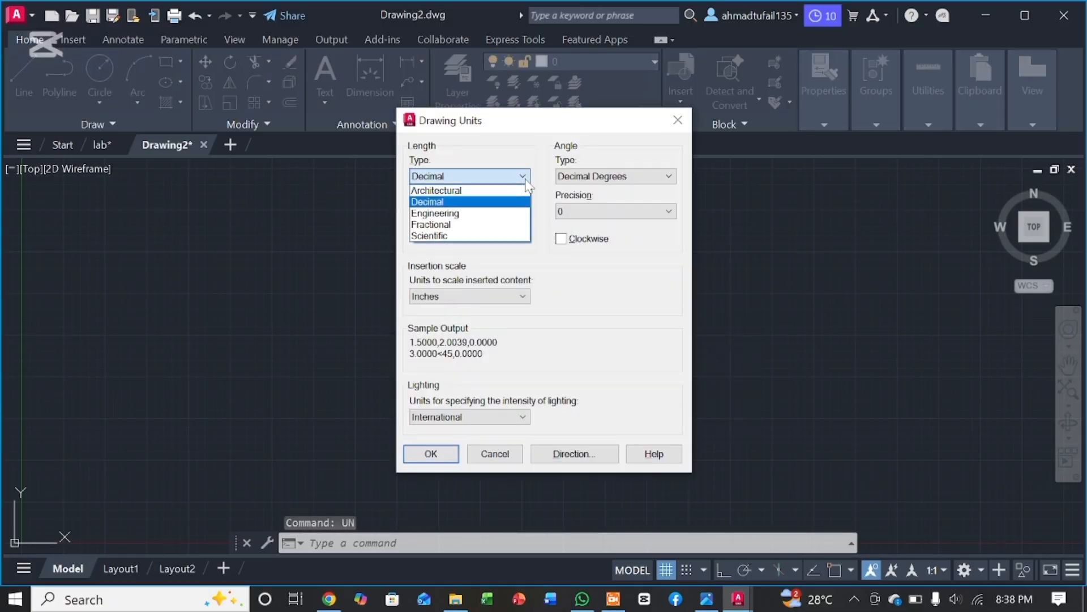
click(507, 190)
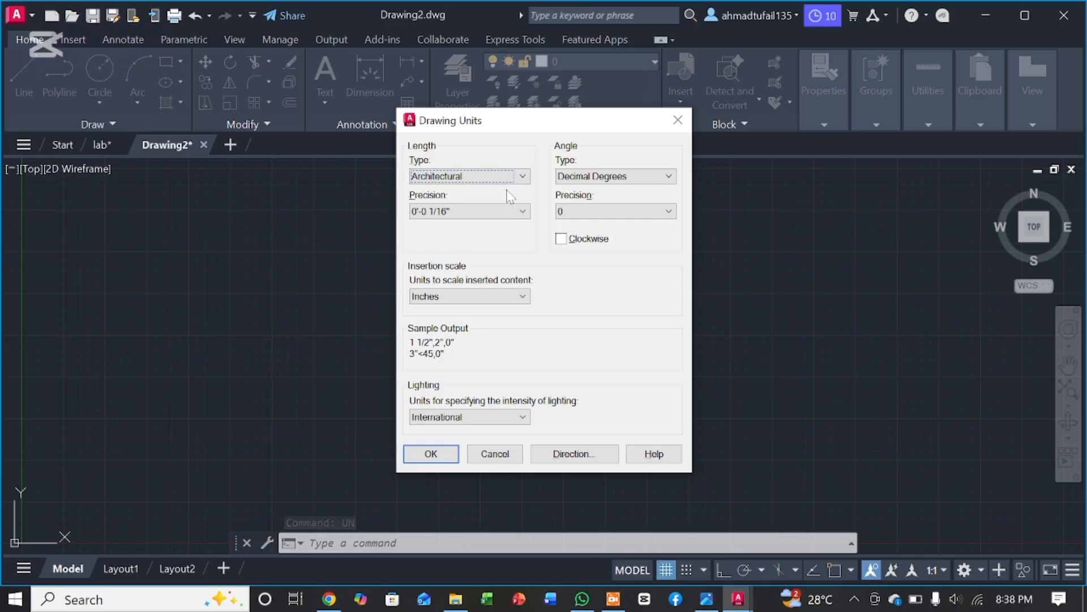
click(522, 176)
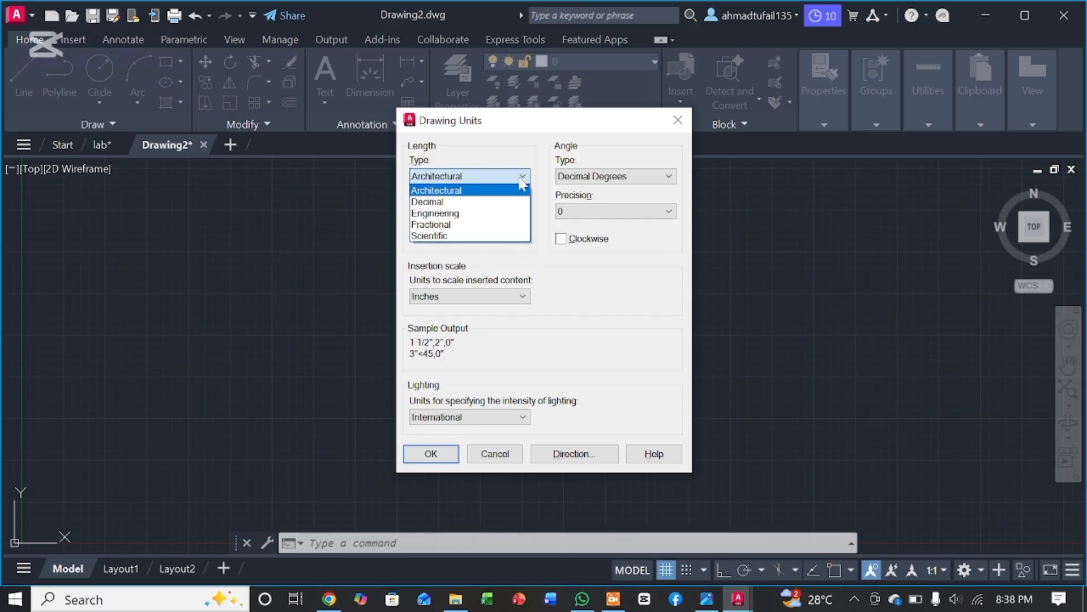
click(493, 202)
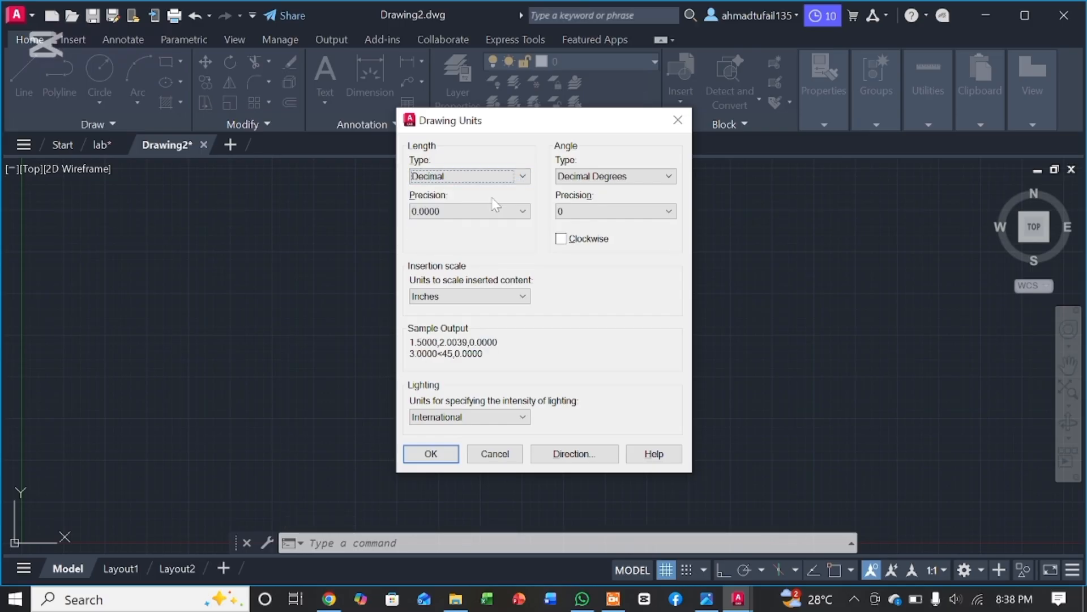
click(494, 214)
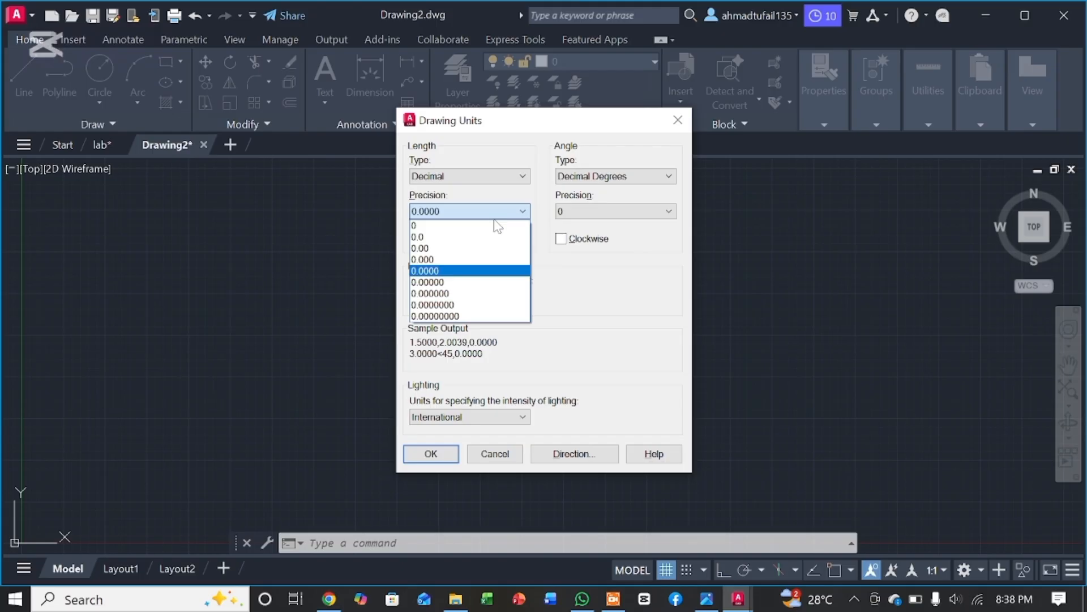
click(474, 269)
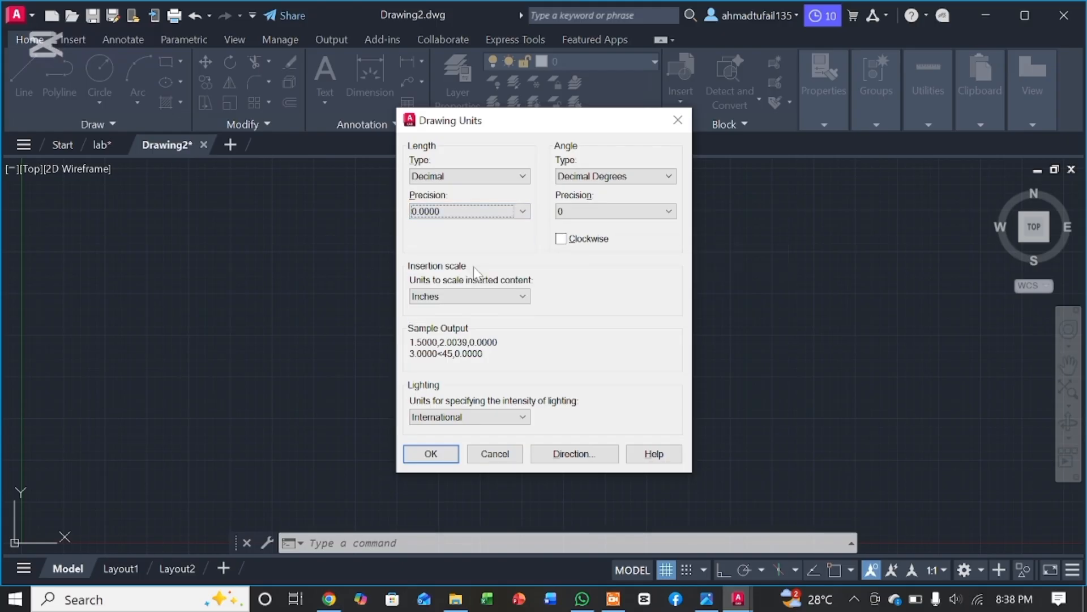
Set the insertion scale to Millimeters, keep the Decimal length type and apply the drawing units
click(485, 296)
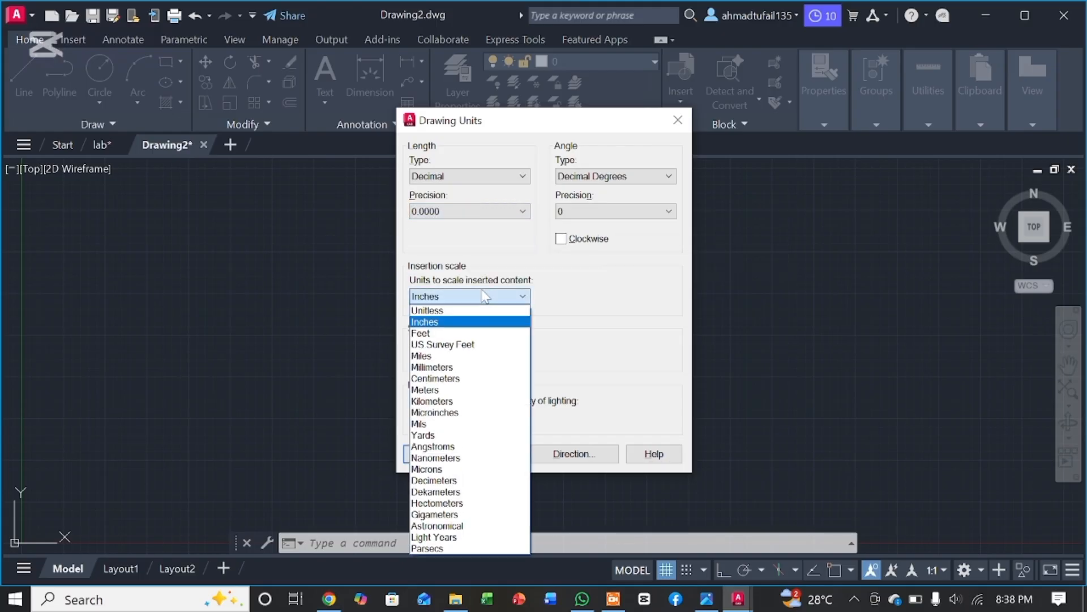
click(455, 368)
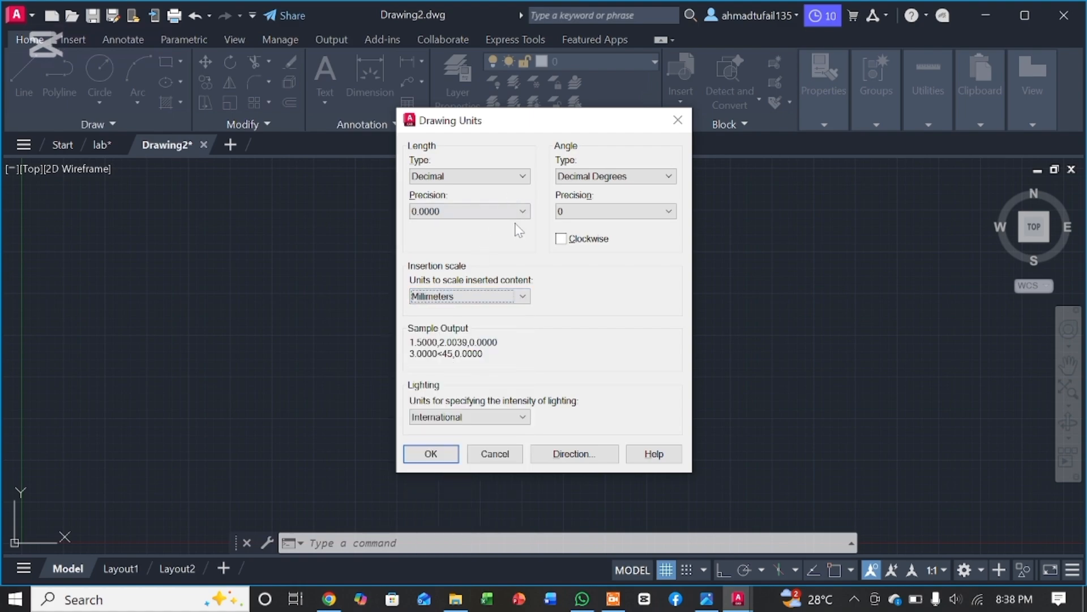
click(527, 179)
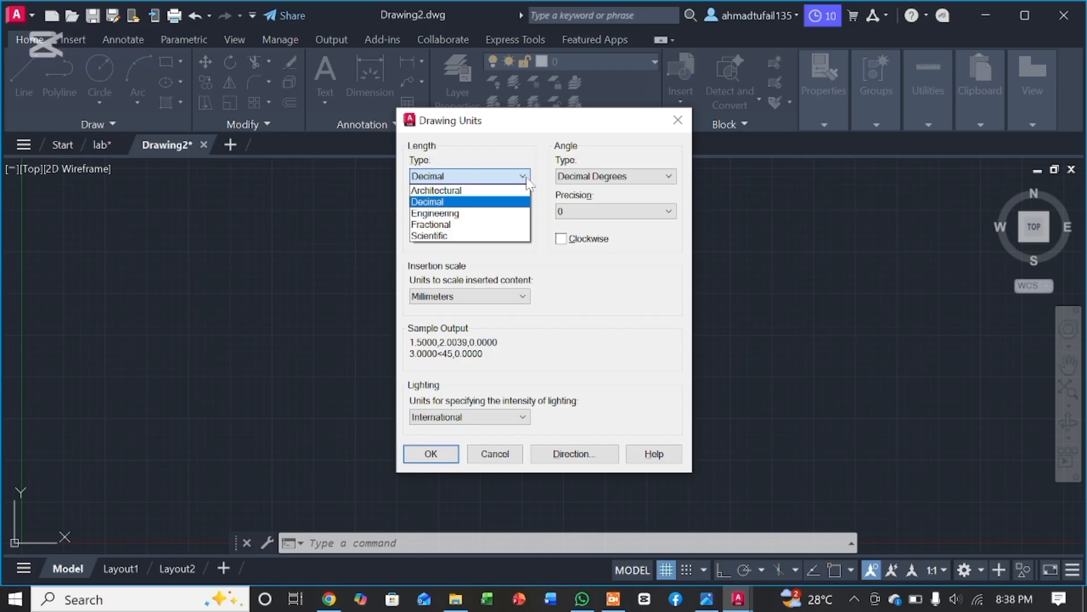
click(501, 203)
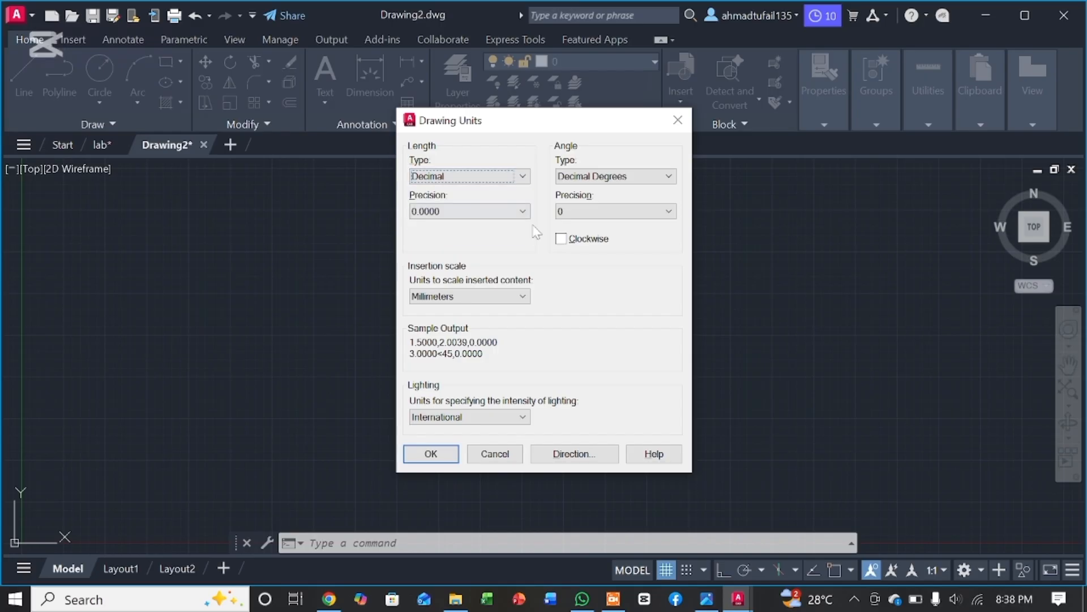
click(425, 457)
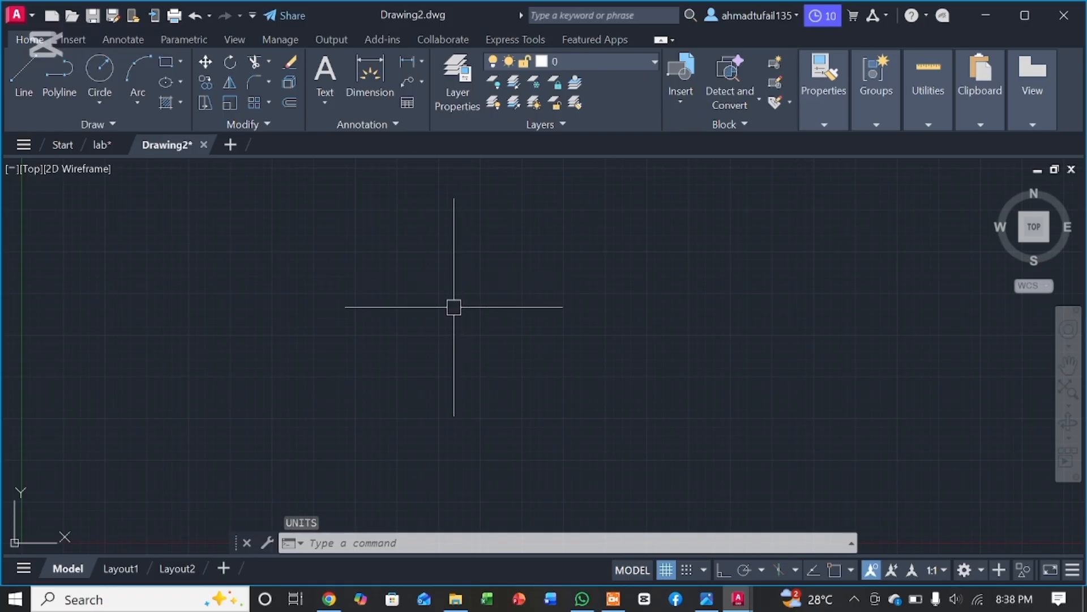
Reset the model space limits with the default lower left corner and an upper right corner at 100,100
text(l)
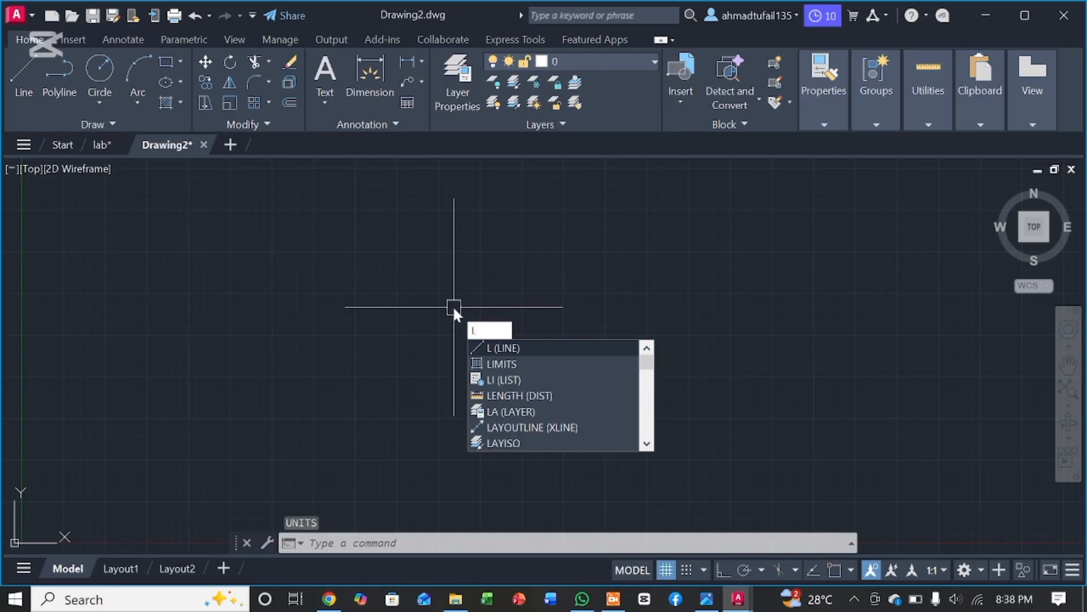
click(492, 363)
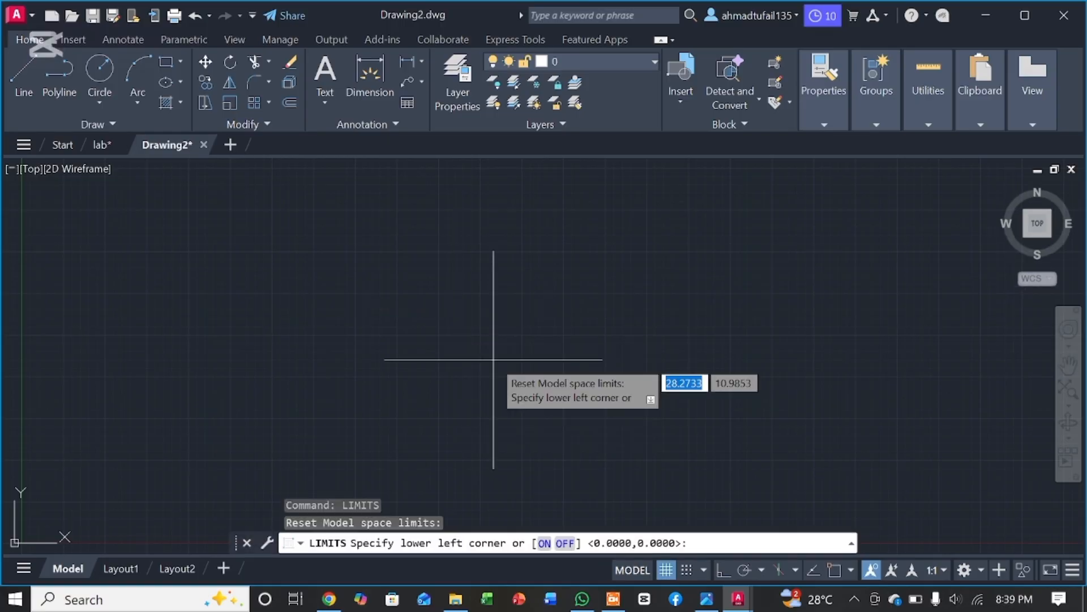
key(Return)
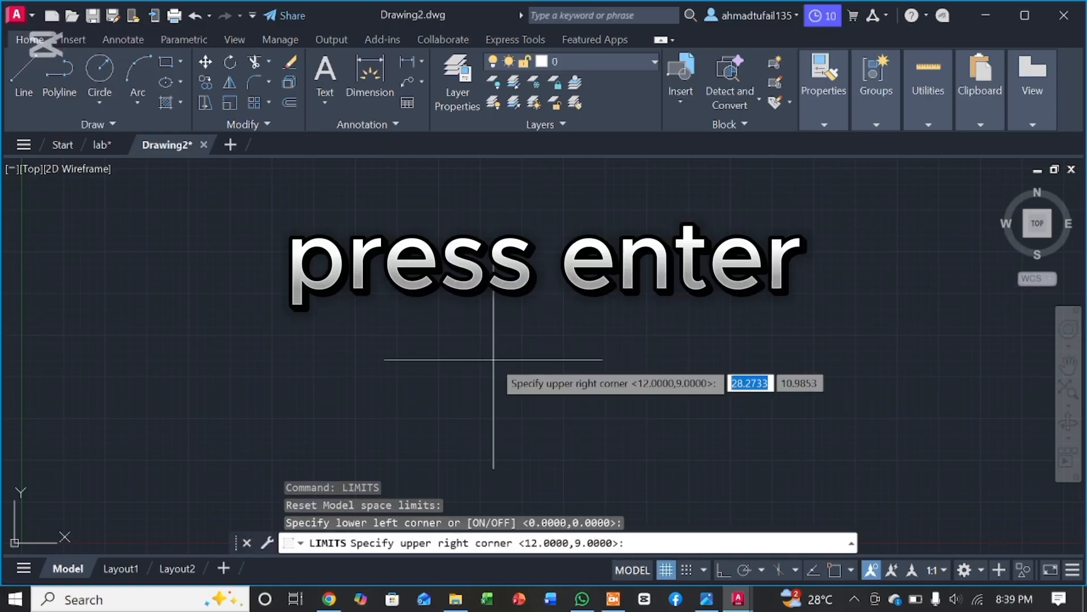
text(1)
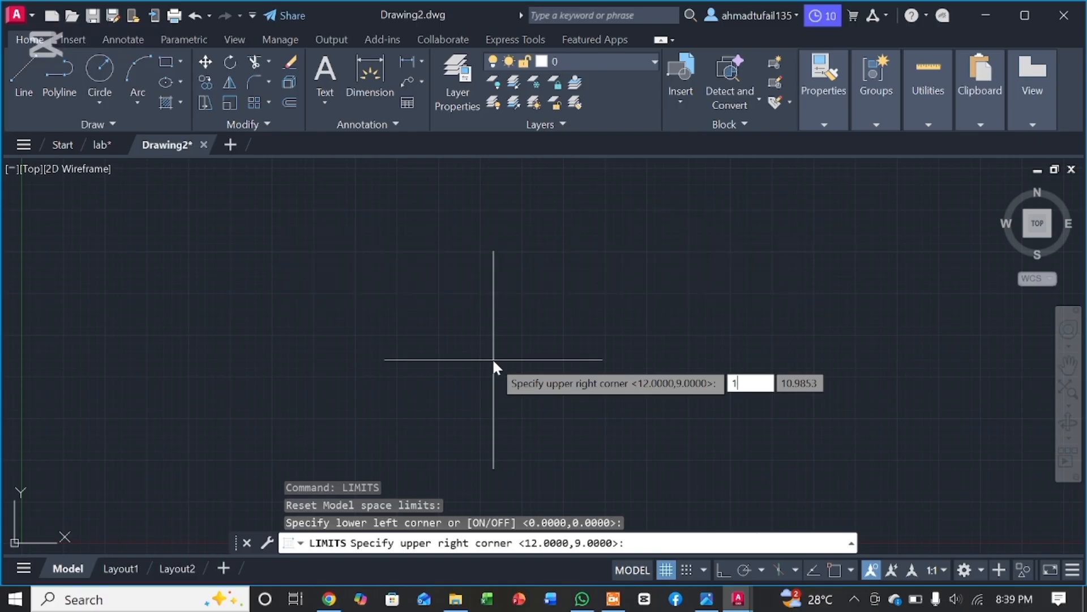
text(00)
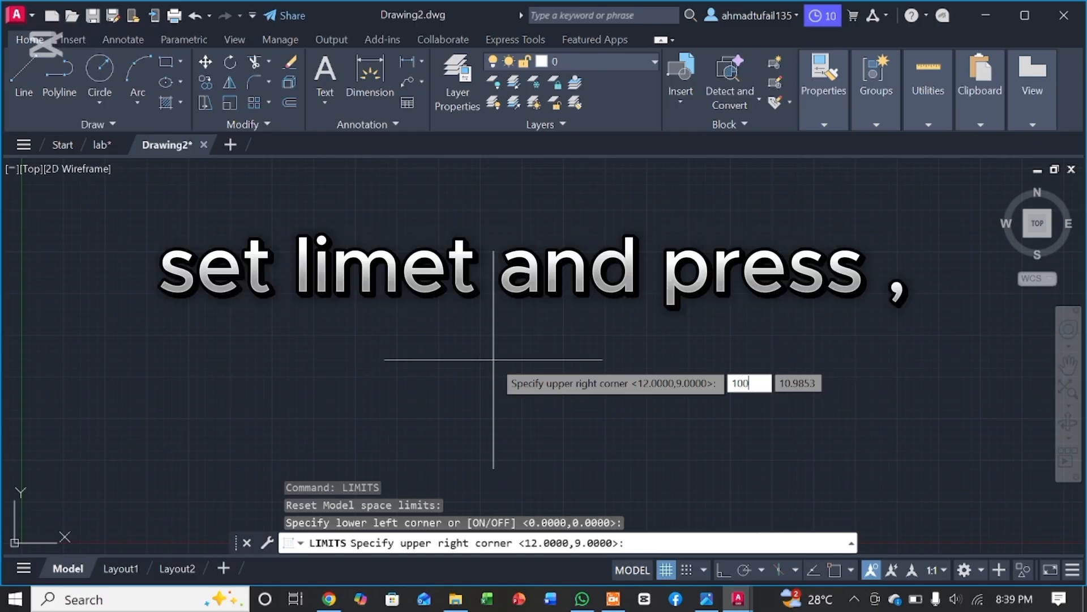
key(comma)
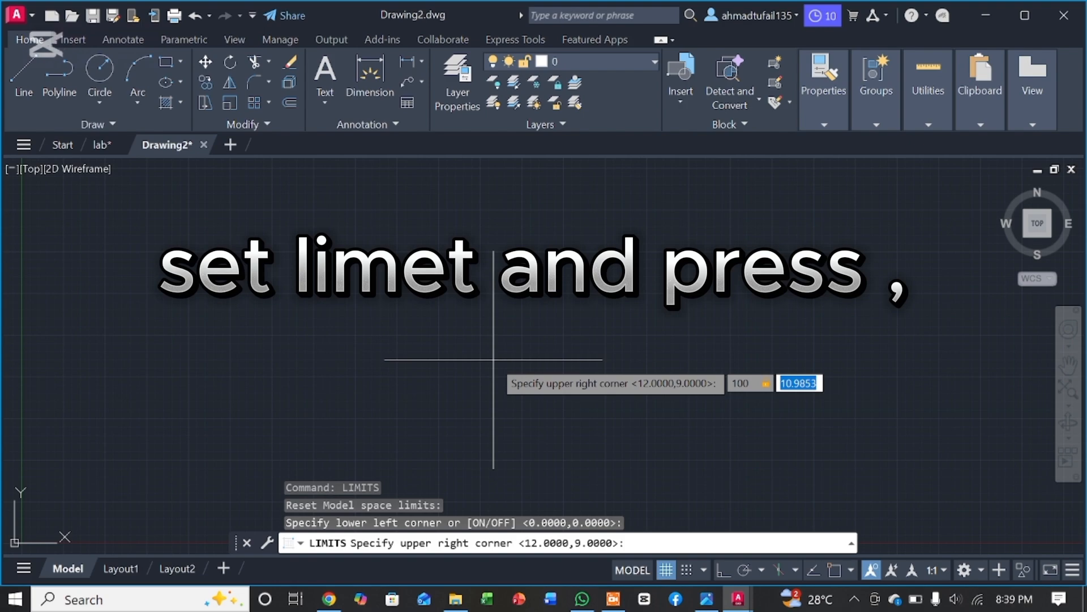
text(100)
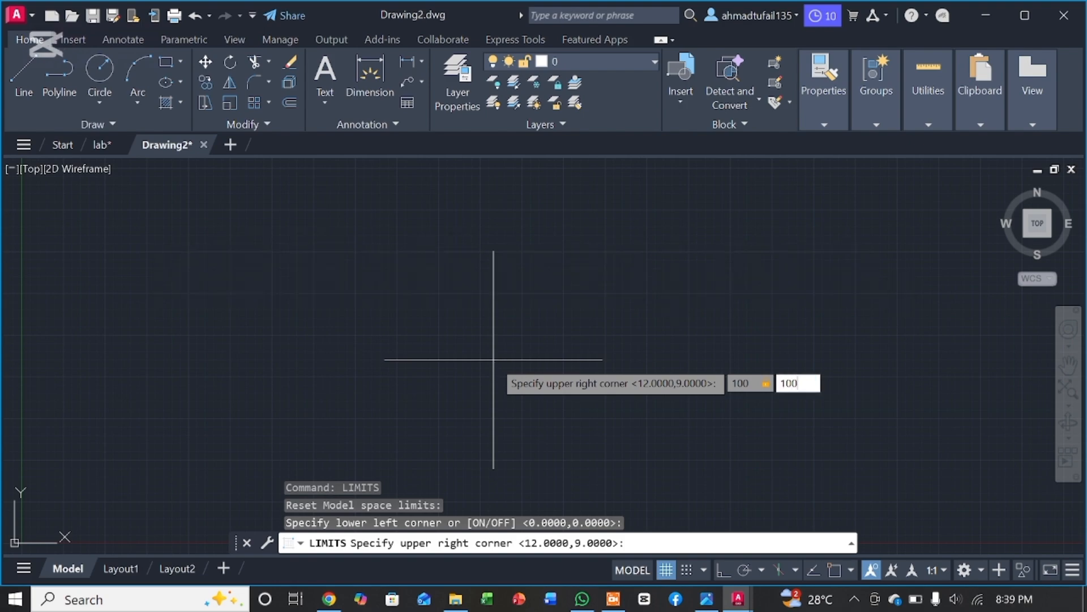
key(Return)
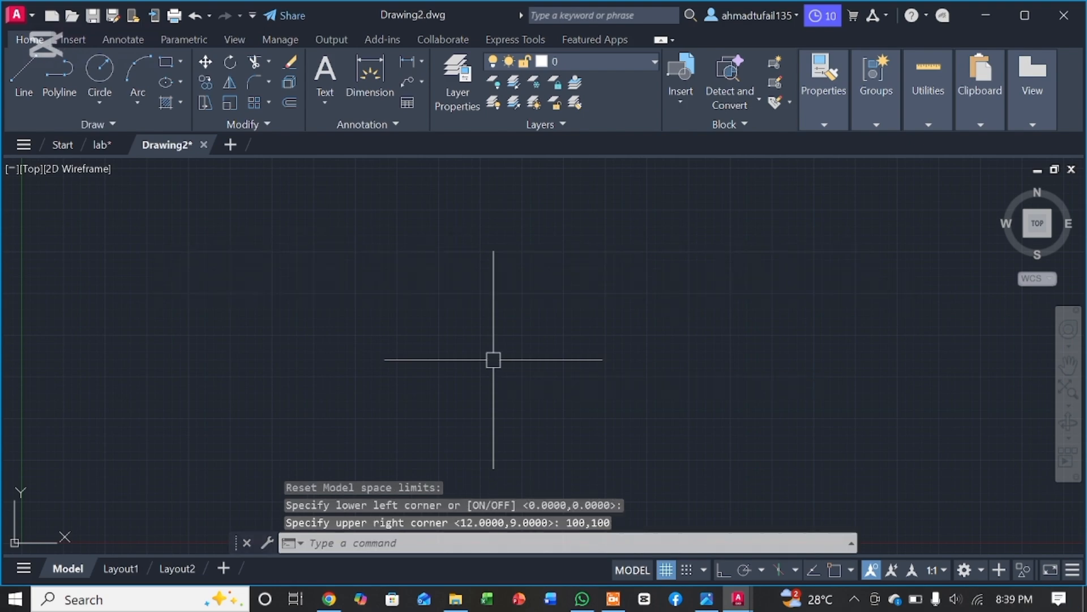
Undo the model space limits change and the drawing units change
key(ctrl+z)
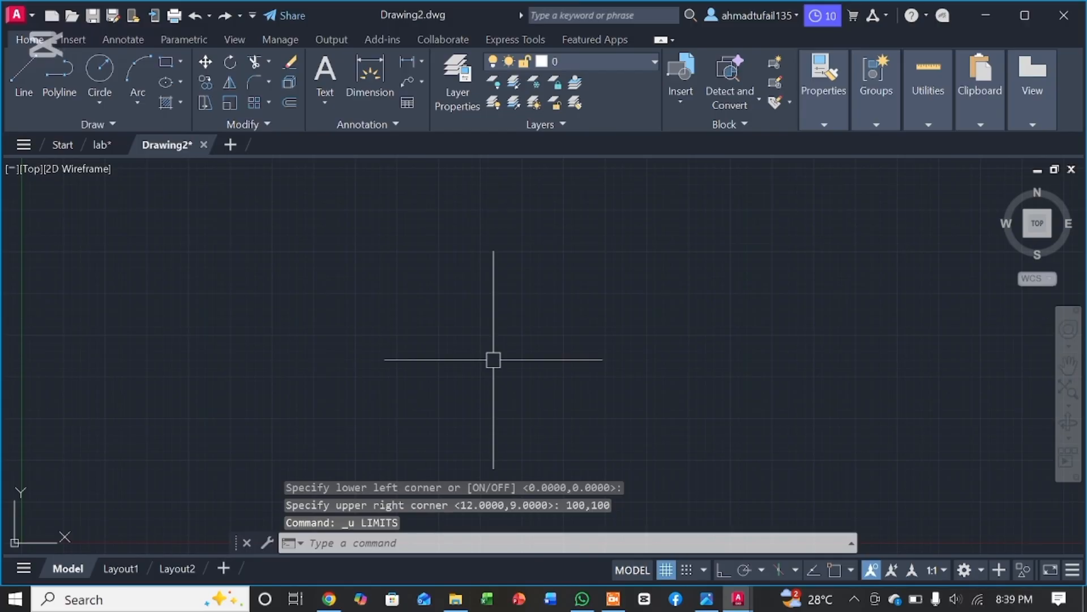
key(ctrl+z)
text(u)
key(Return)
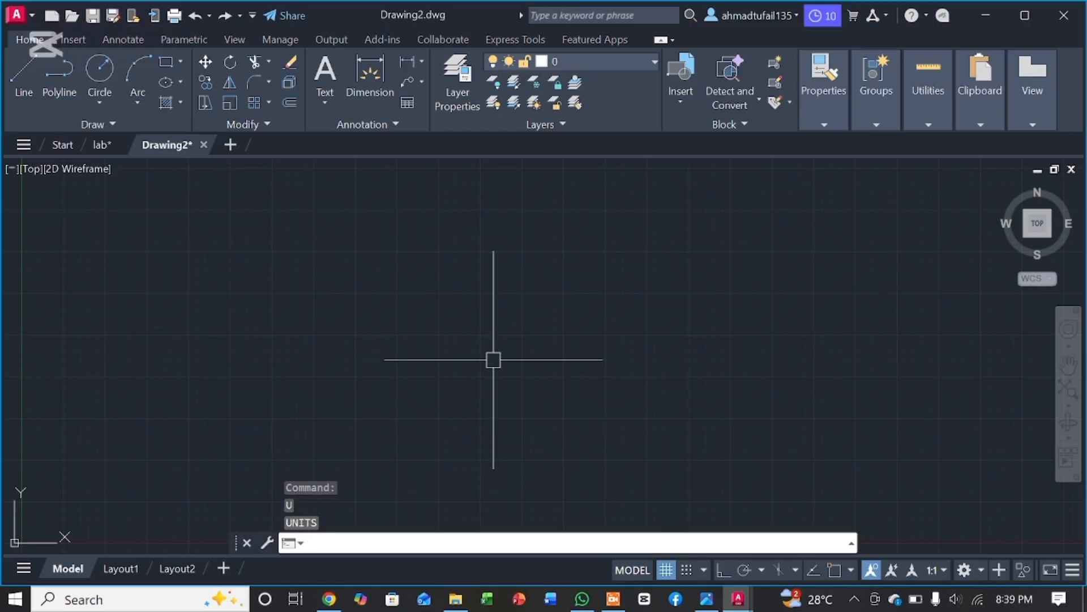
Zoom the view to show all of the drawing area
text(z)
key(Return)
text(A)
key(Return)
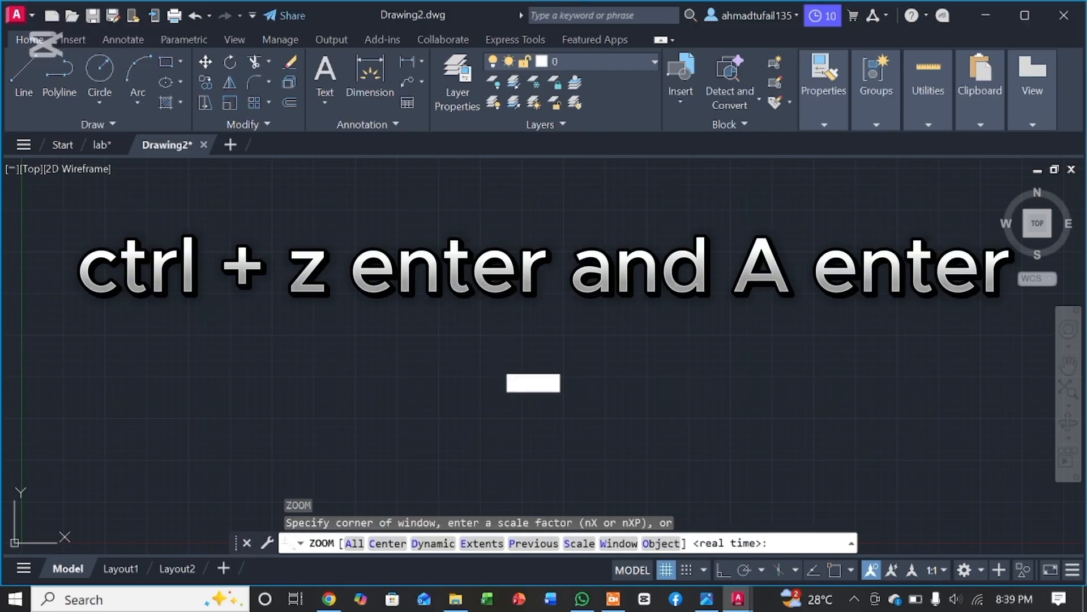
key(Return)
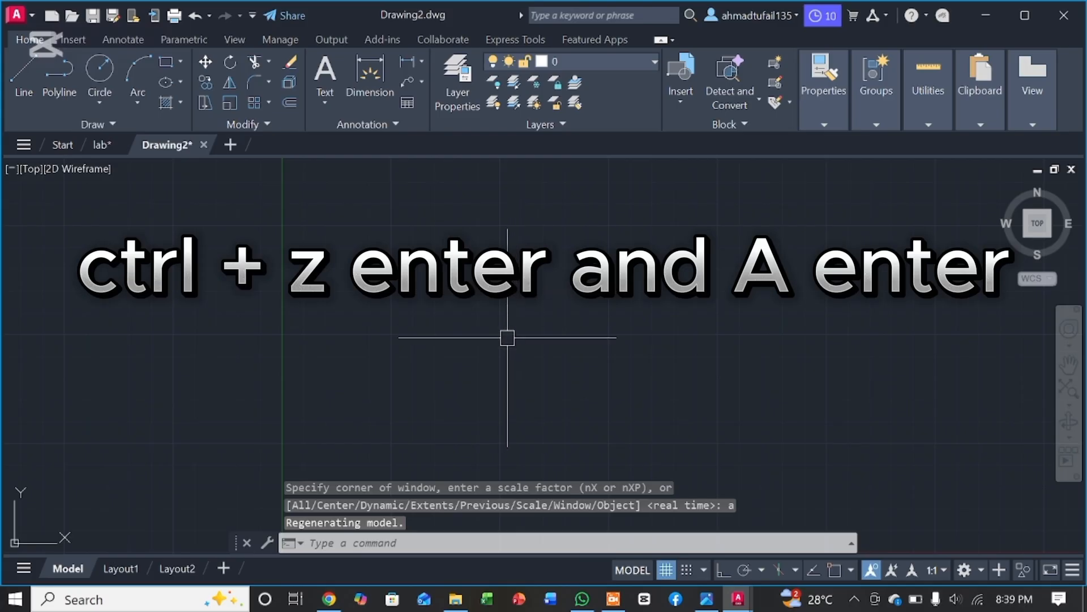
Draw a horizontal line 70 units long with Ortho mode on and end the Line command
text(l)
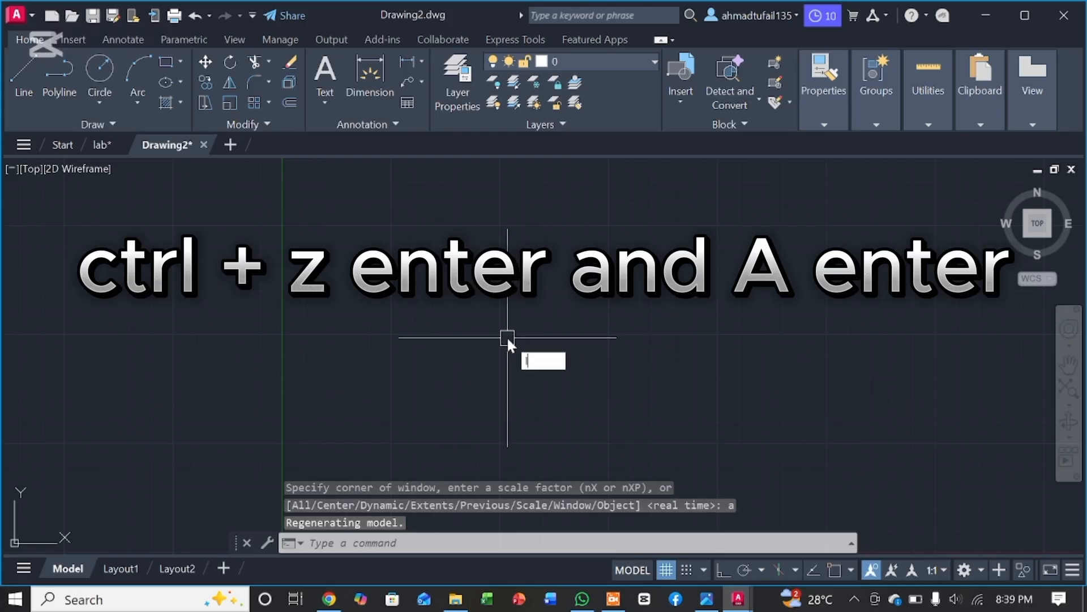
key(Return)
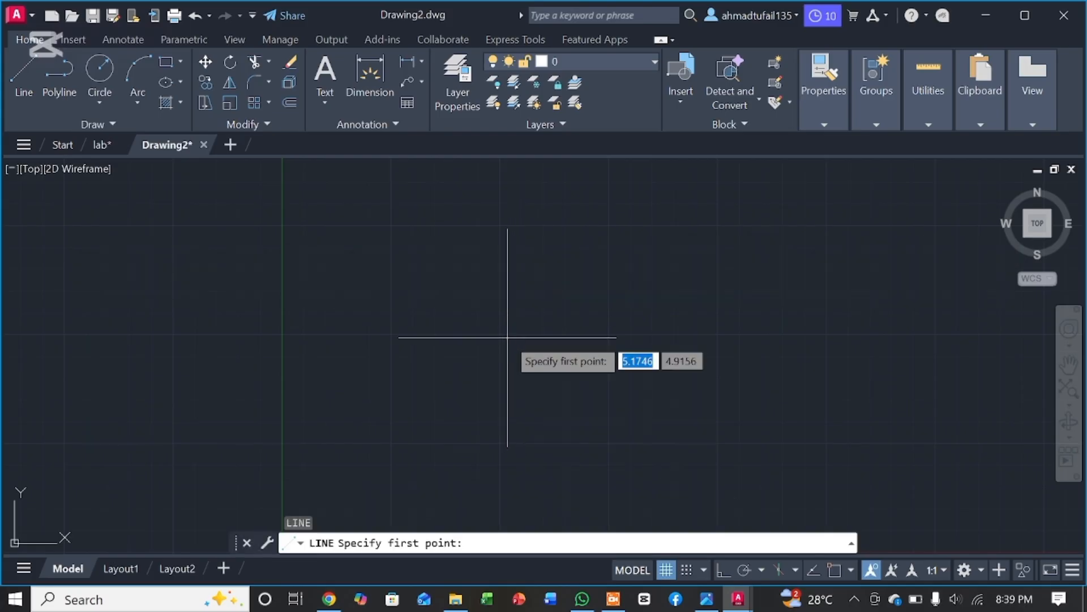
click(507, 414)
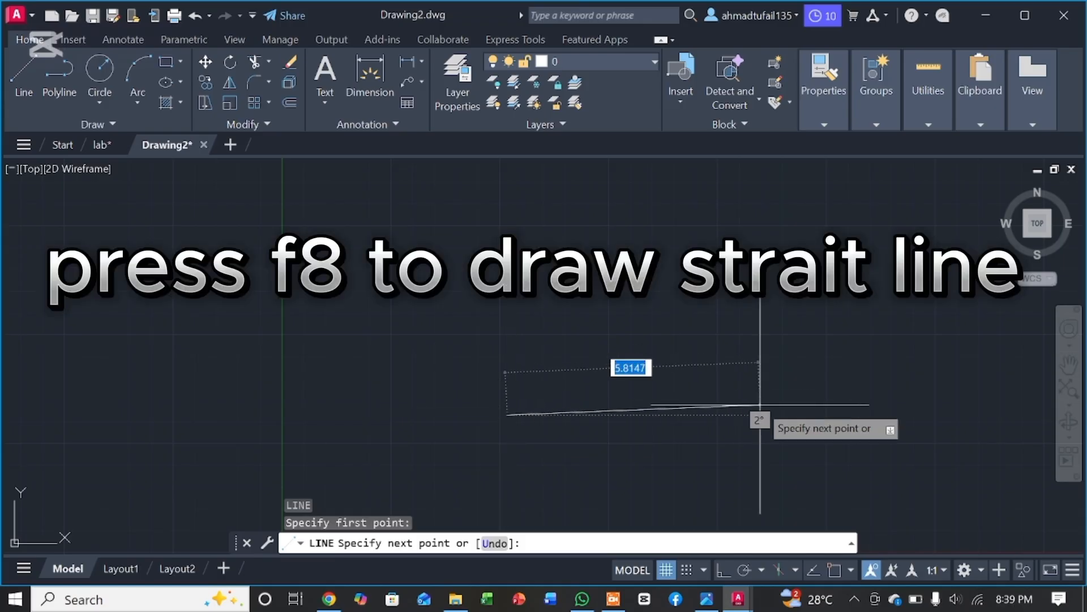
key(F8)
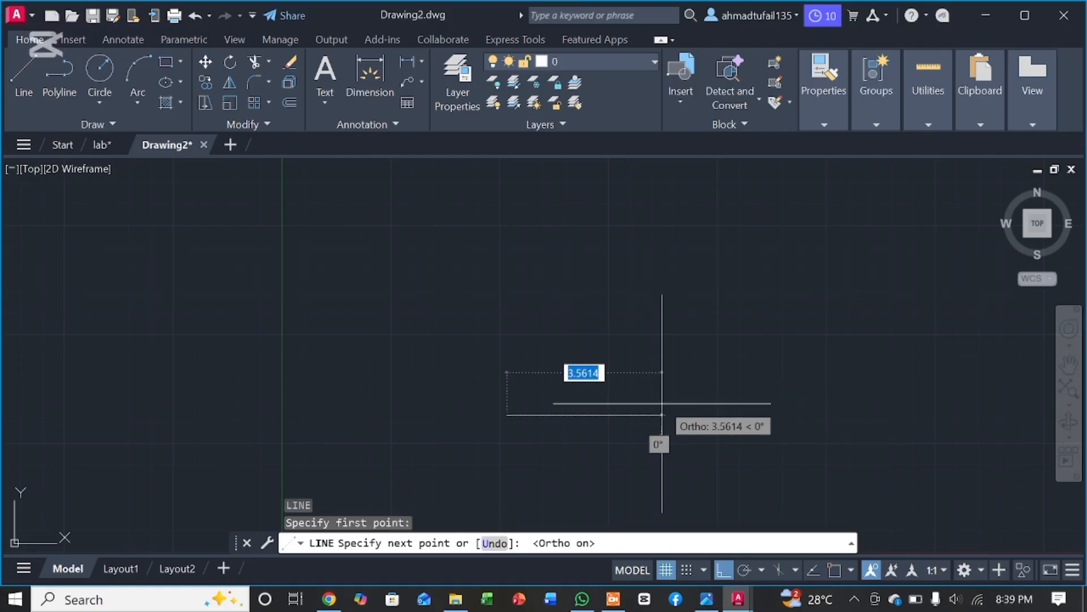
text(70)
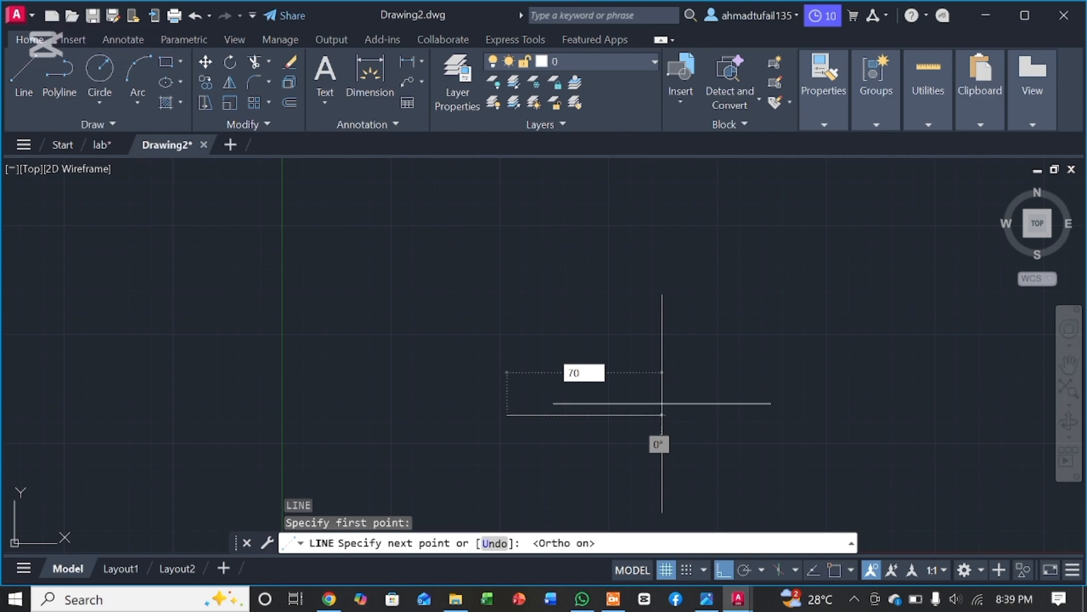
key(Return)
scroll(661, 415, down, 5)
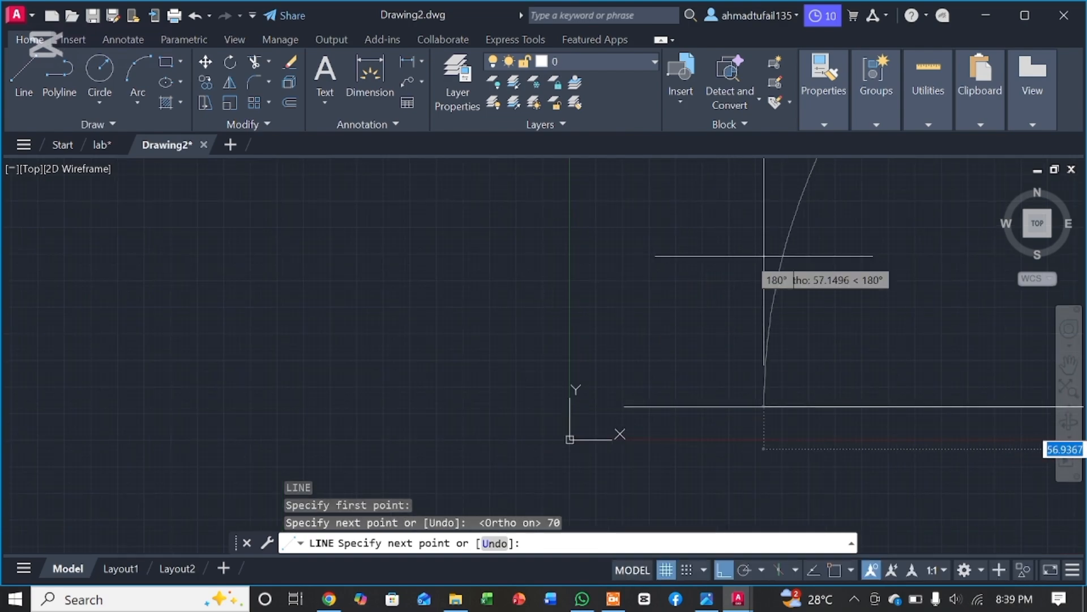
click(1068, 366)
drag(824, 311, 572, 301)
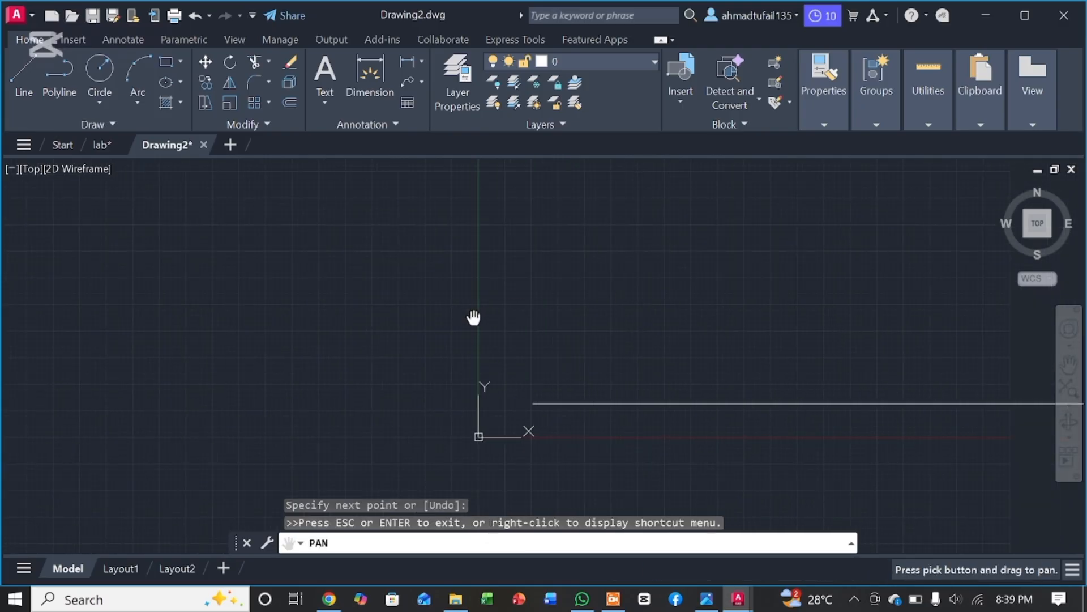
mouse_move(473, 317)
mouse_down()
mouse_move(691, 281)
mouse_move(331, 328)
mouse_up()
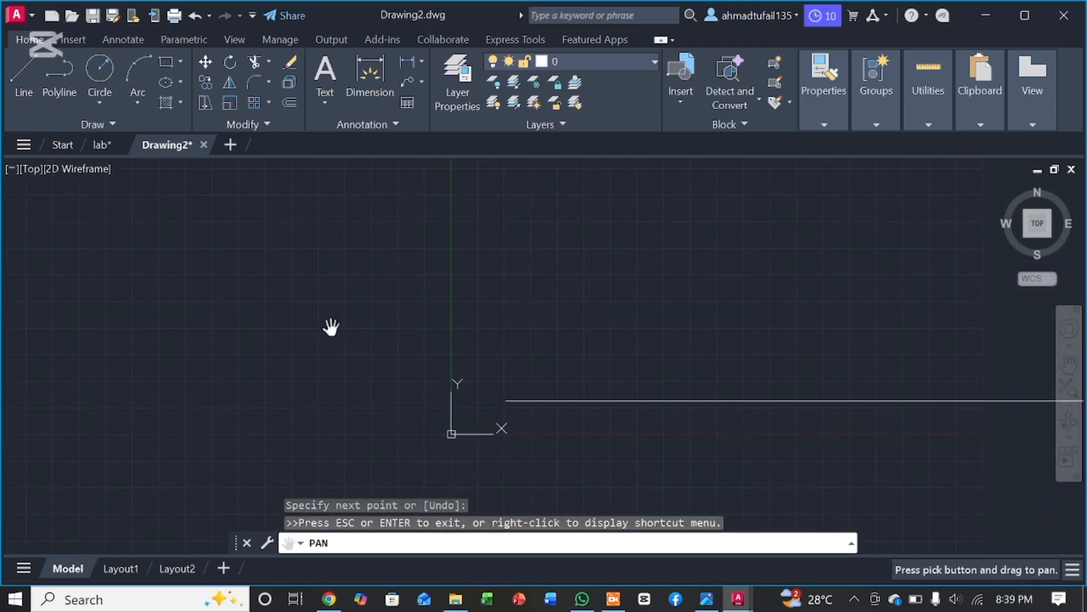
drag(809, 262, 639, 292)
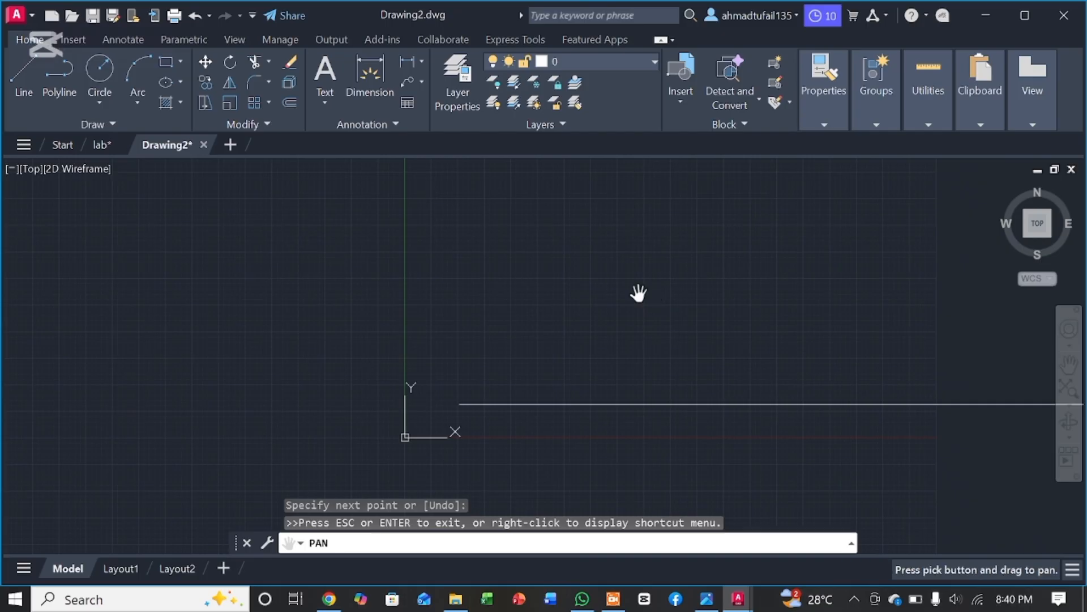
scroll(638, 293, up, 1)
key(Escape)
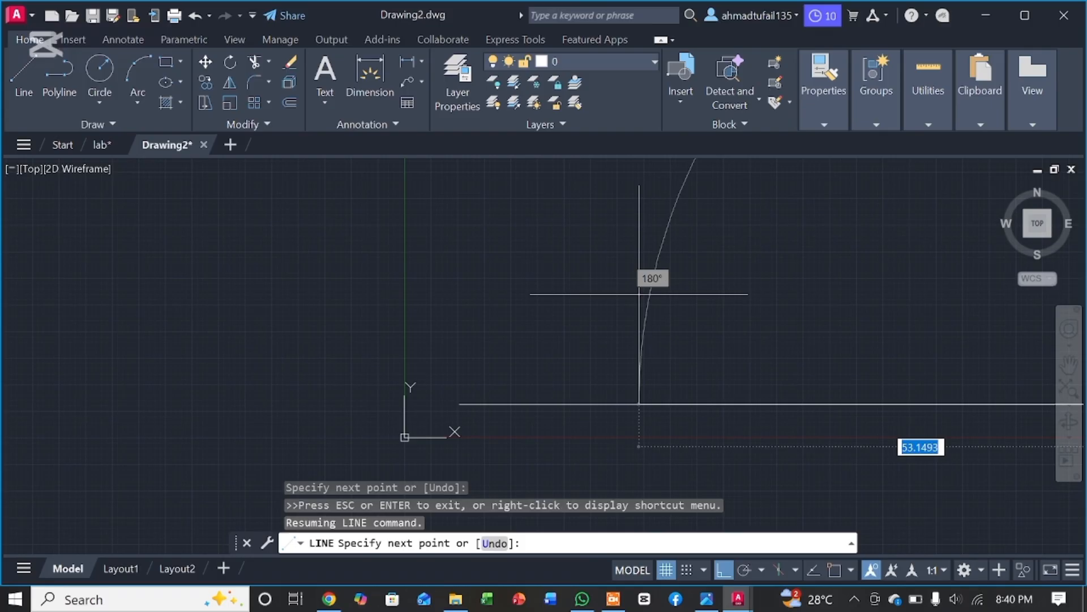
key(Escape)
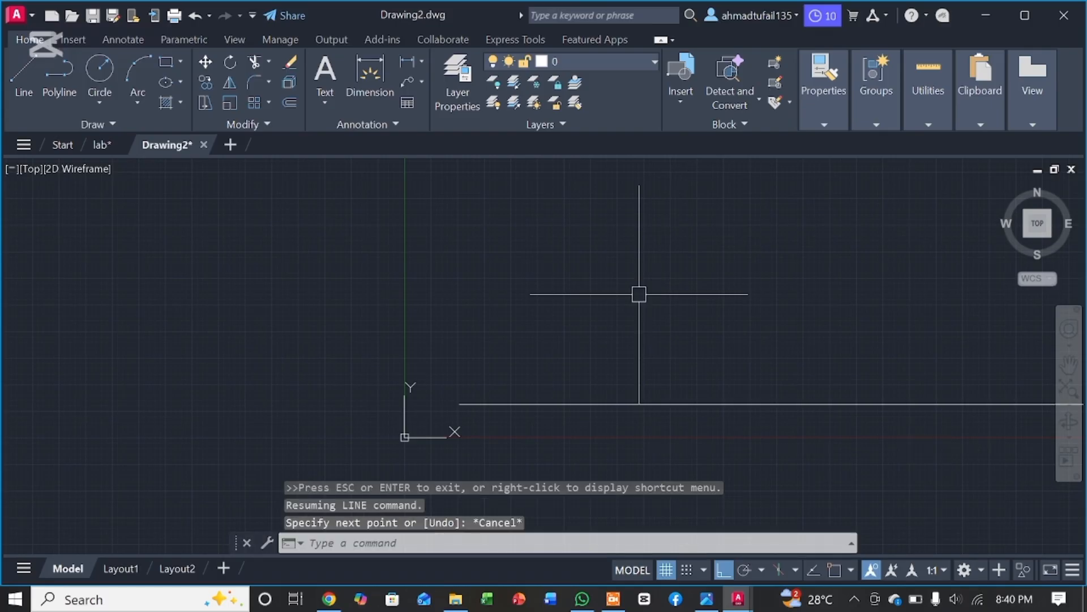
text(L)
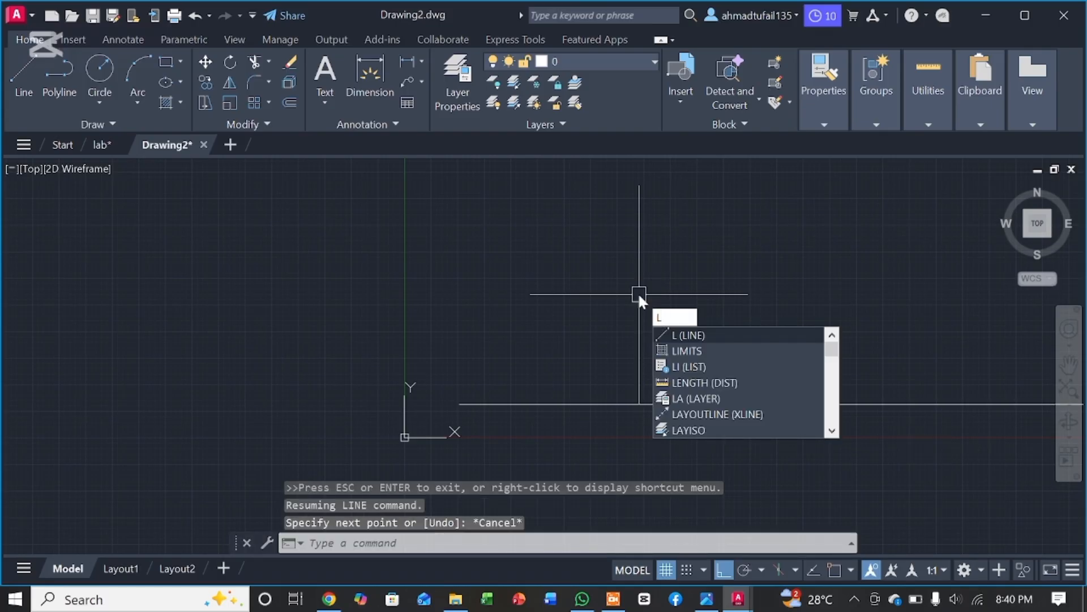
click(674, 346)
key(Return)
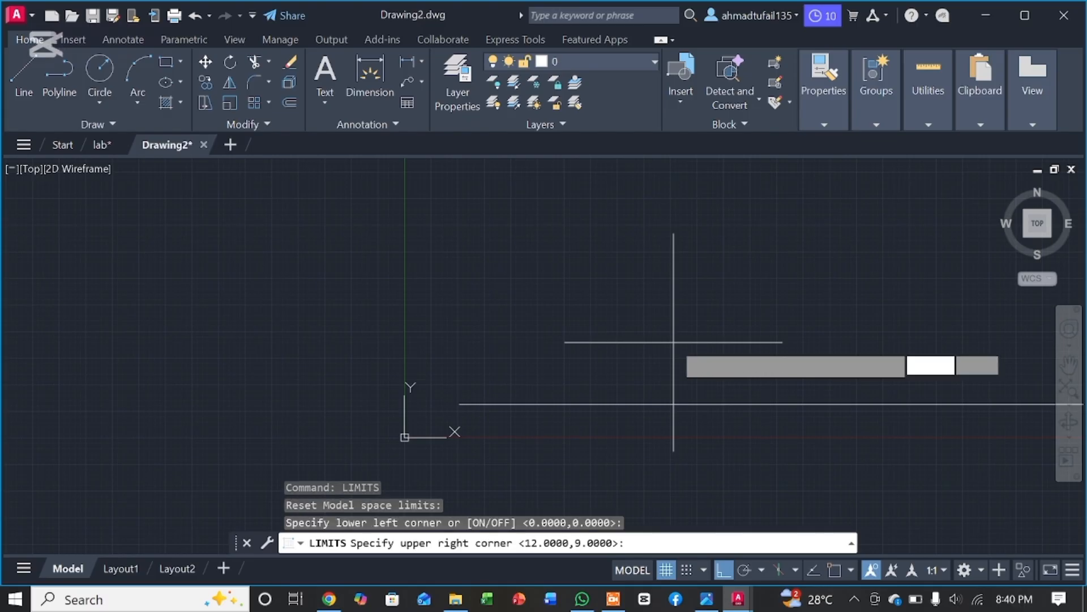
key(Return)
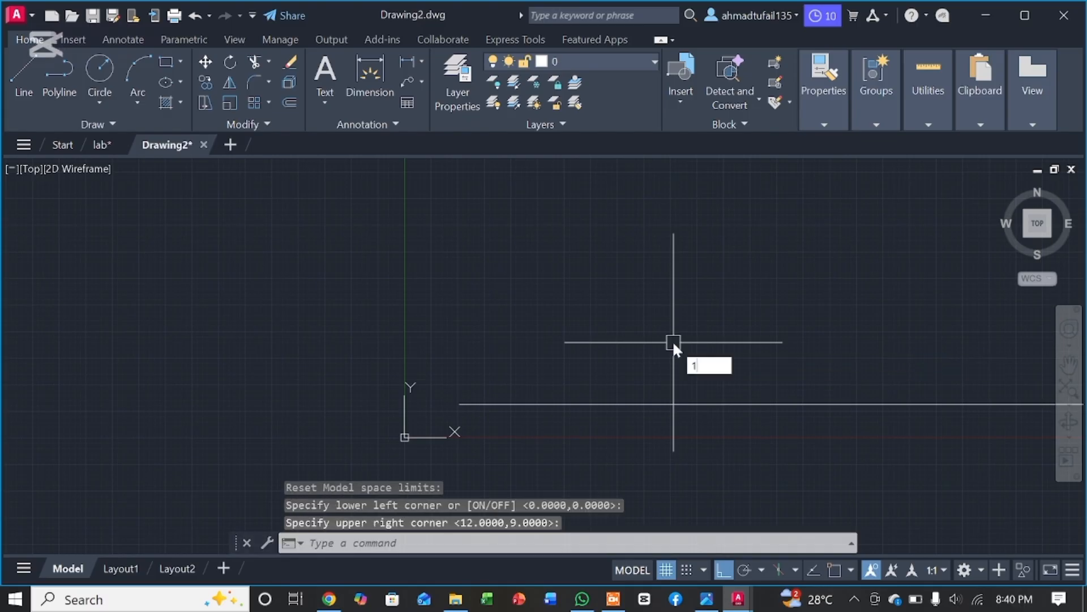
key(Escape)
Reset the model space limits with the default lower left corner and an upper right corner at 1000,1000
text(LI)
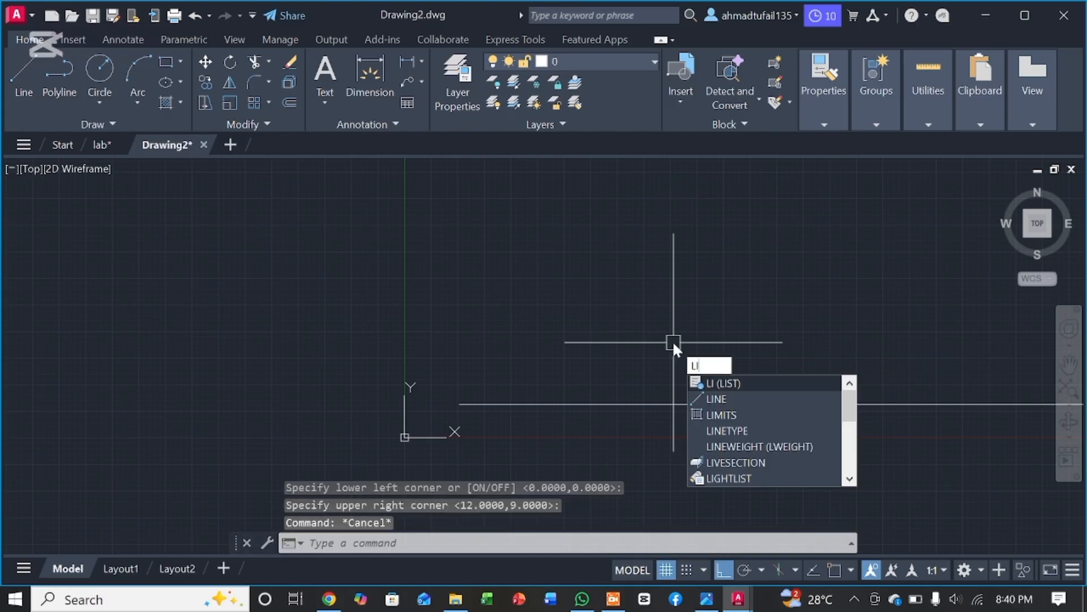
click(731, 415)
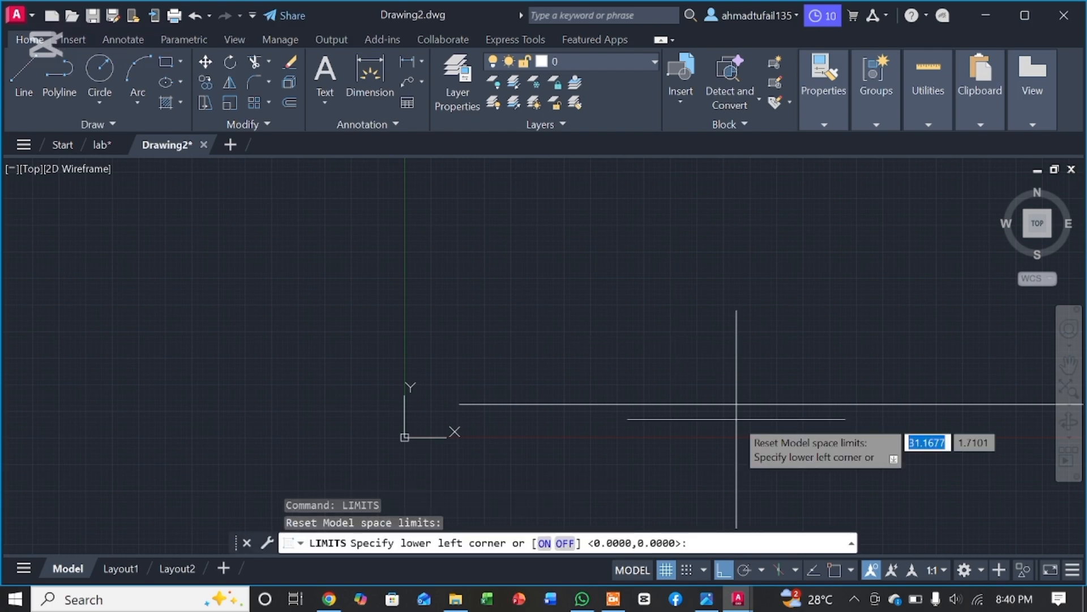
key(Return)
text(1000)
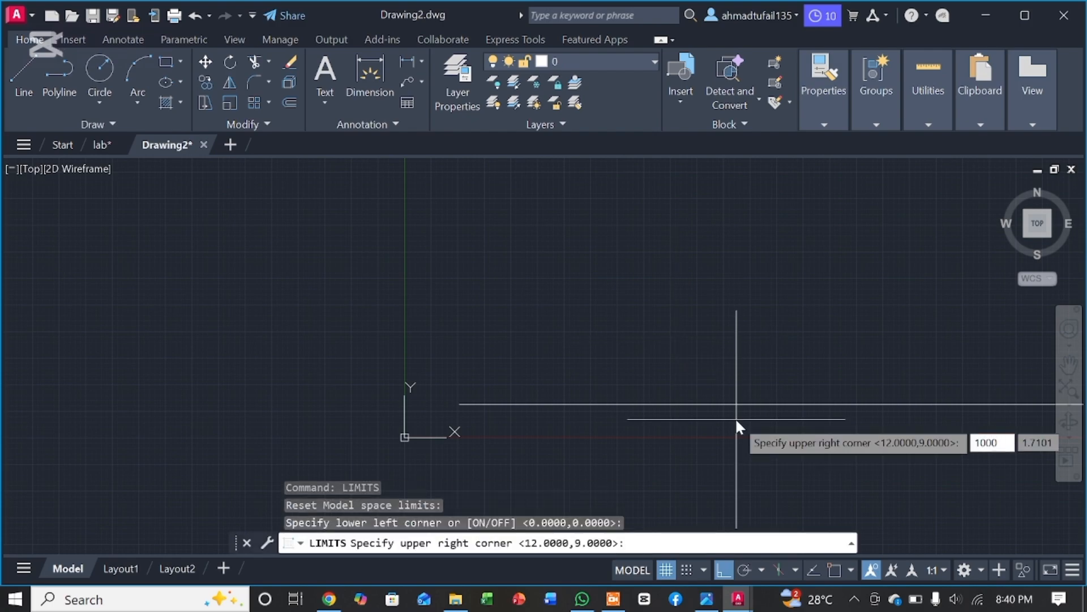
key(Tab)
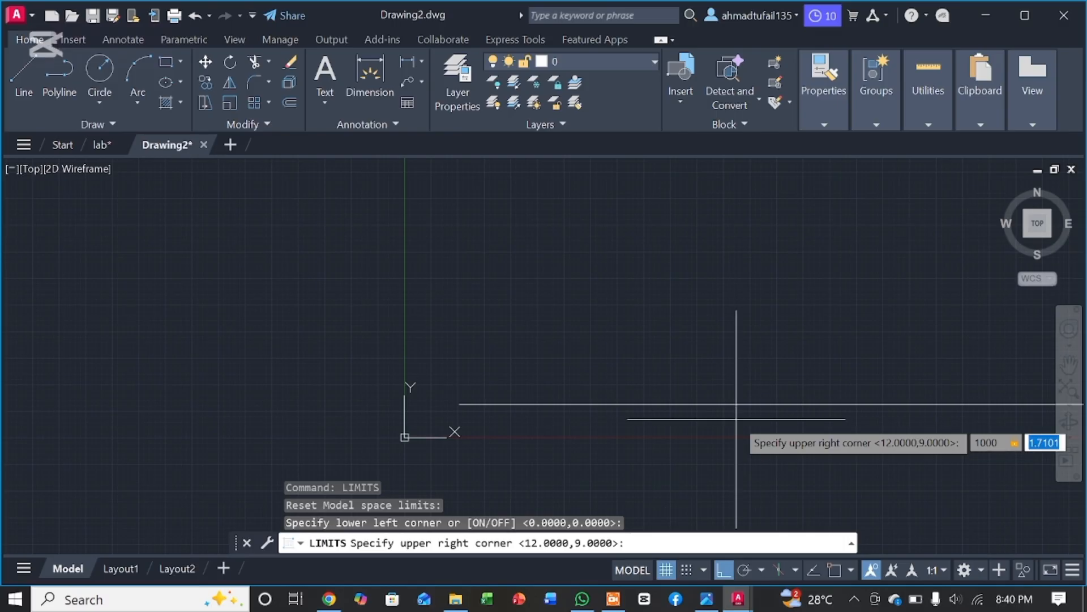
text(1000)
key(Return)
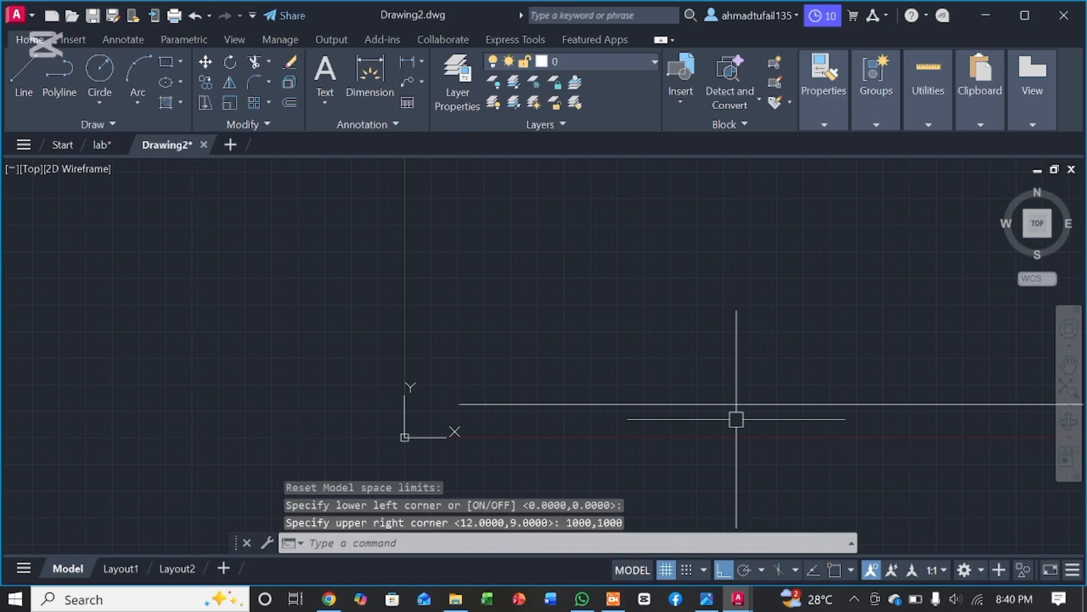
Zoom the view to show all of the enlarged drawing area
text(z)
key(Return)
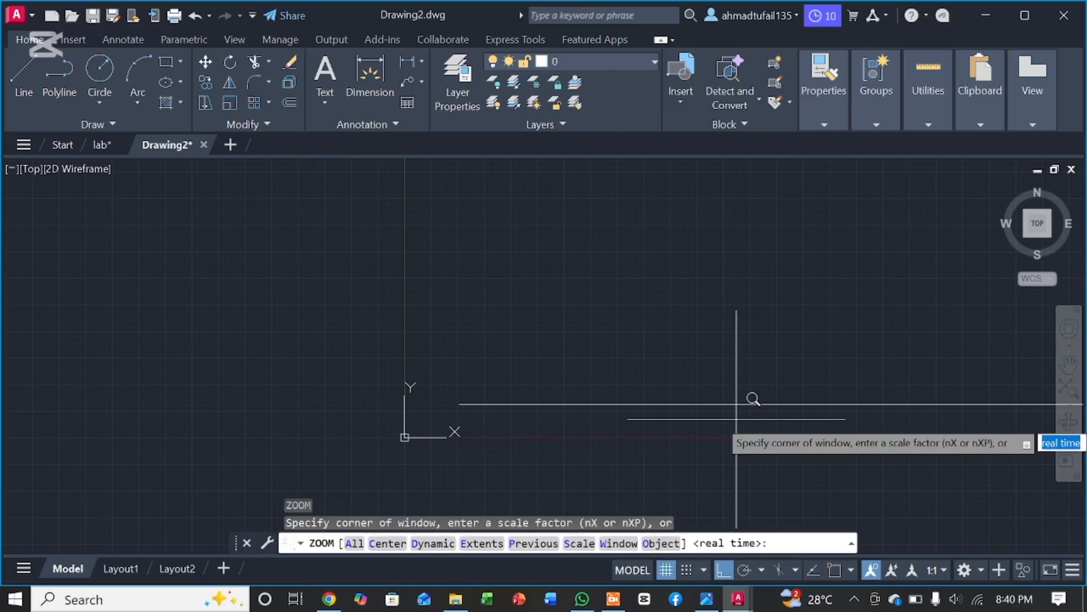
text(a)
key(Return)
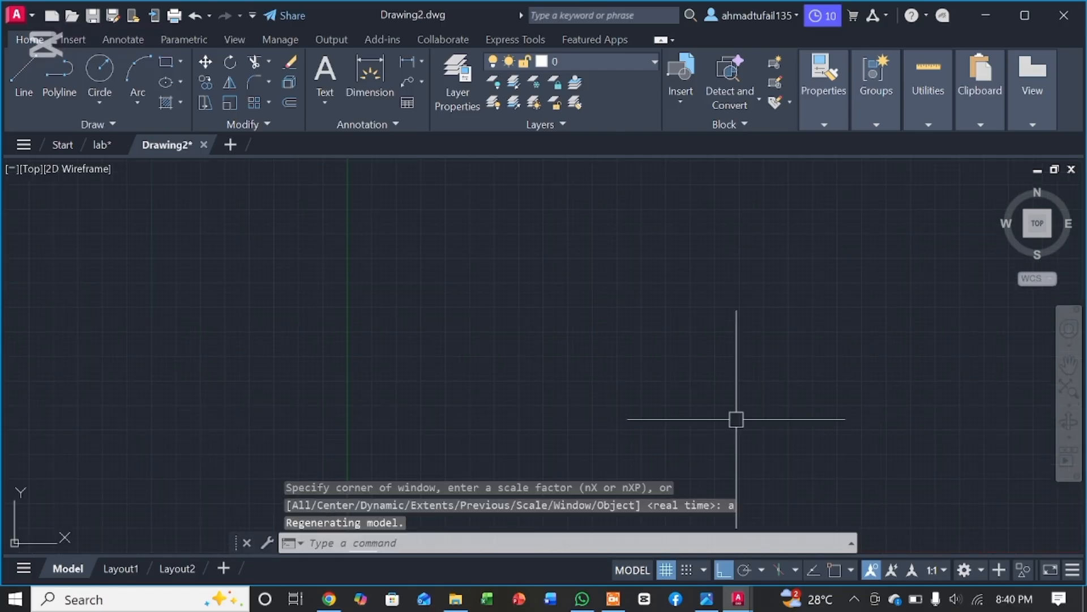
Move the horizontal line by its midpoint grip up and to the right, away from the origin, with Ortho mode off
click(1070, 368)
drag(489, 422, 478, 289)
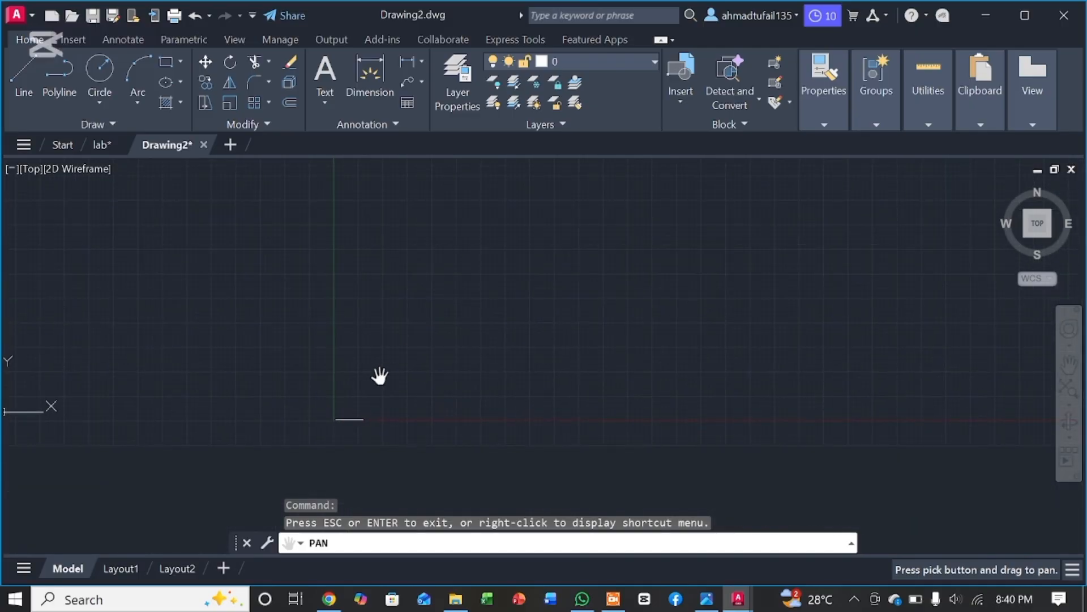
drag(381, 376, 376, 385)
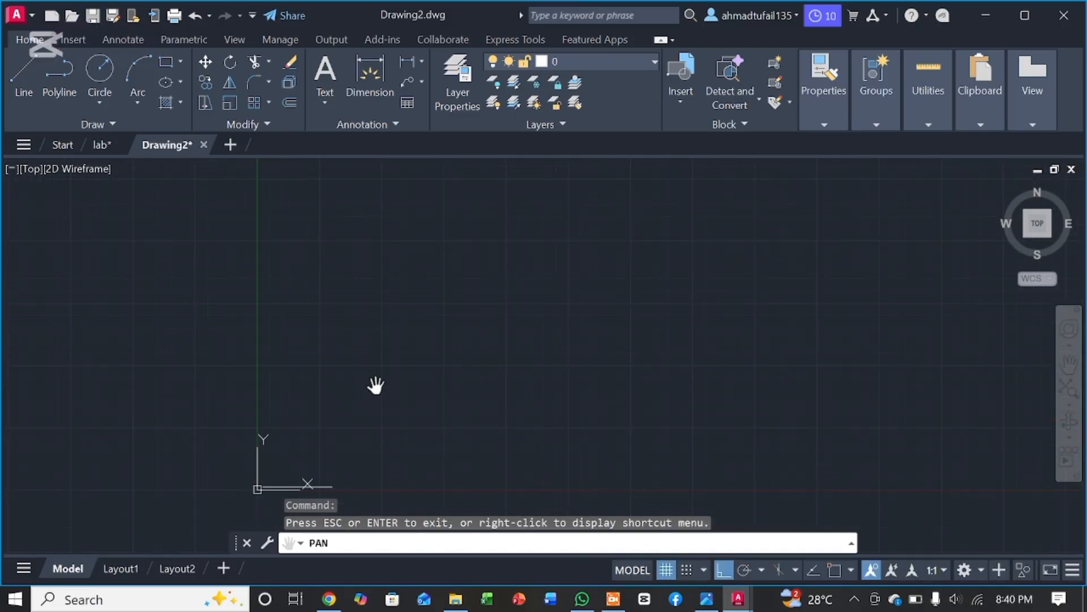
mouse_move(354, 423)
mouse_down()
mouse_move(371, 317)
mouse_move(322, 342)
mouse_up()
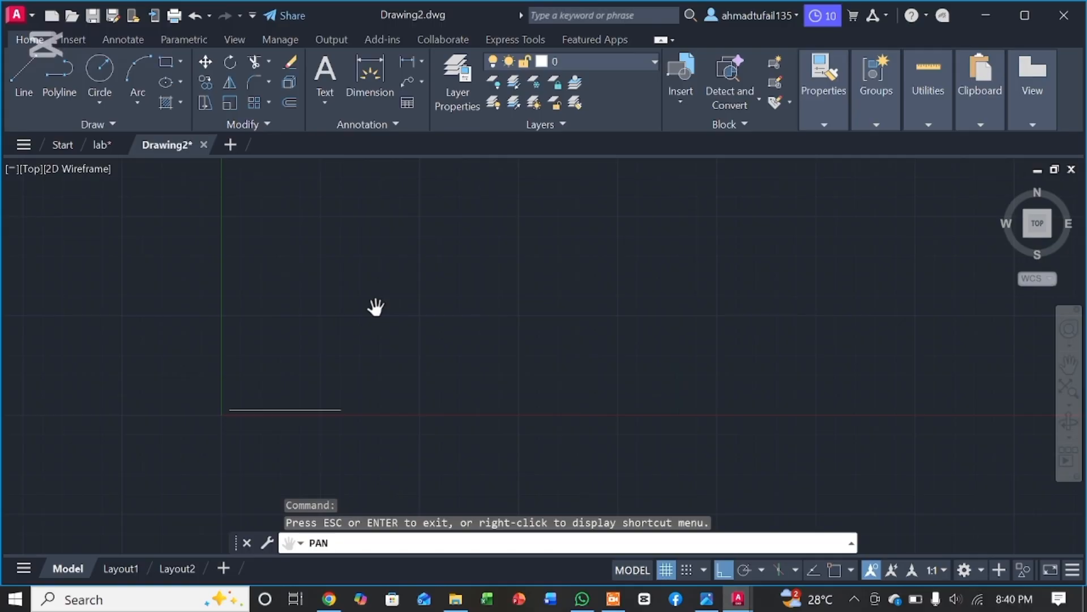
key(Escape)
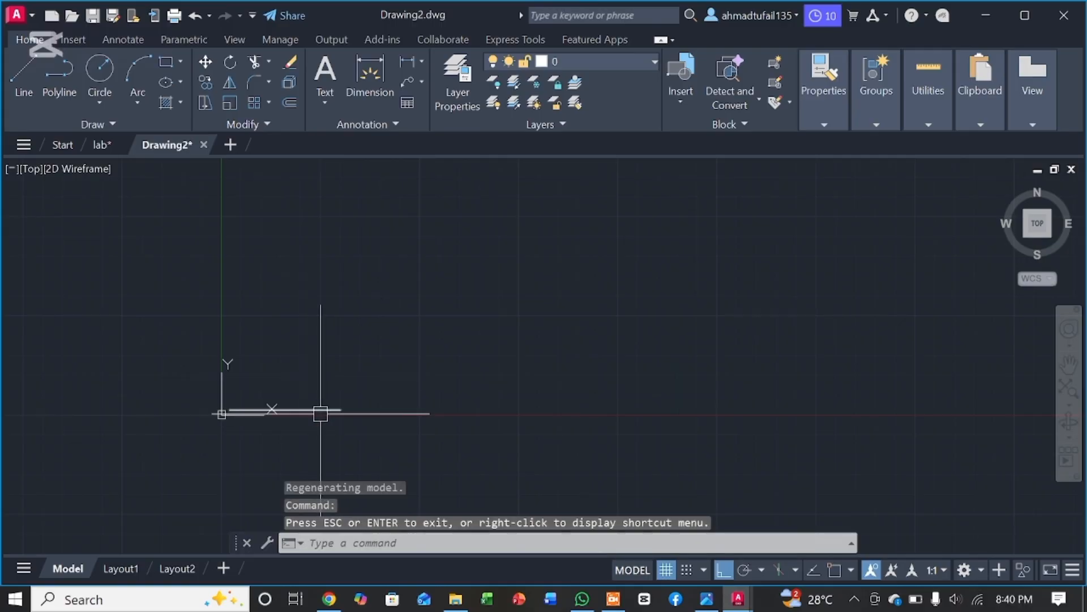
click(321, 412)
click(285, 409)
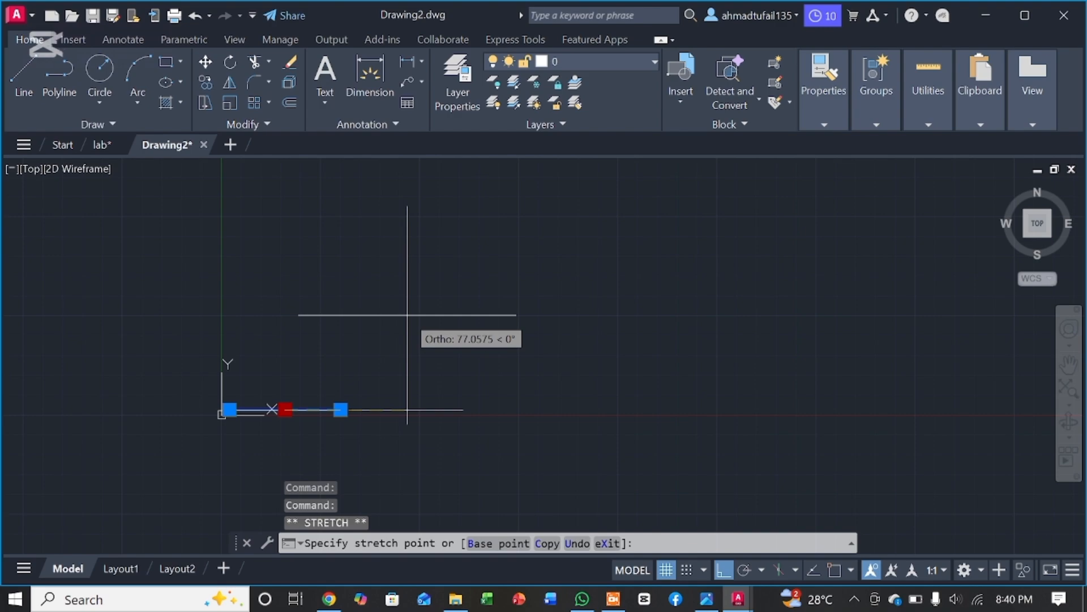
key(F8)
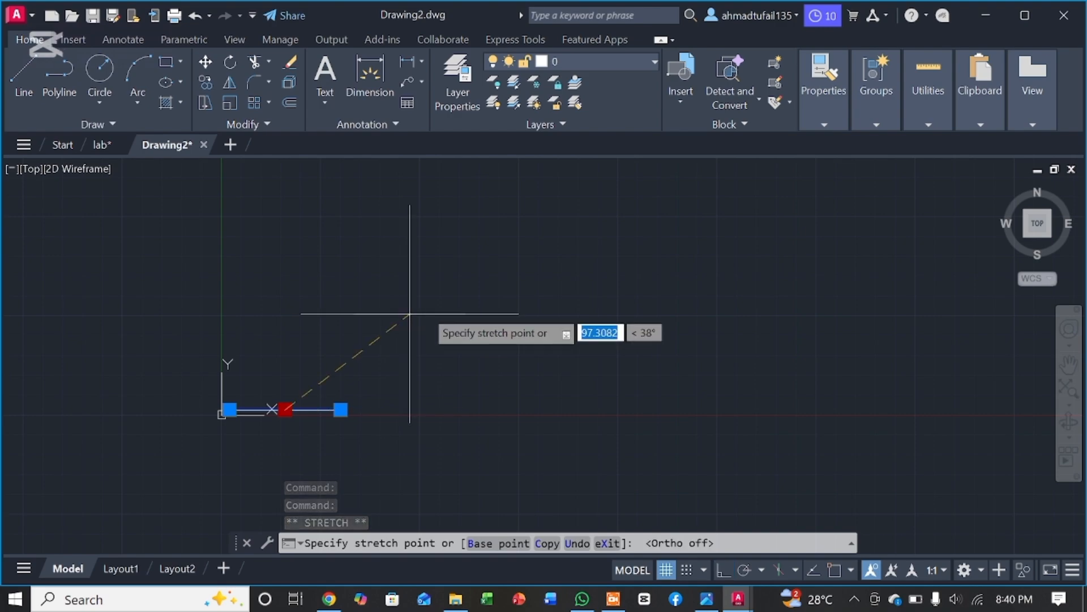
click(571, 277)
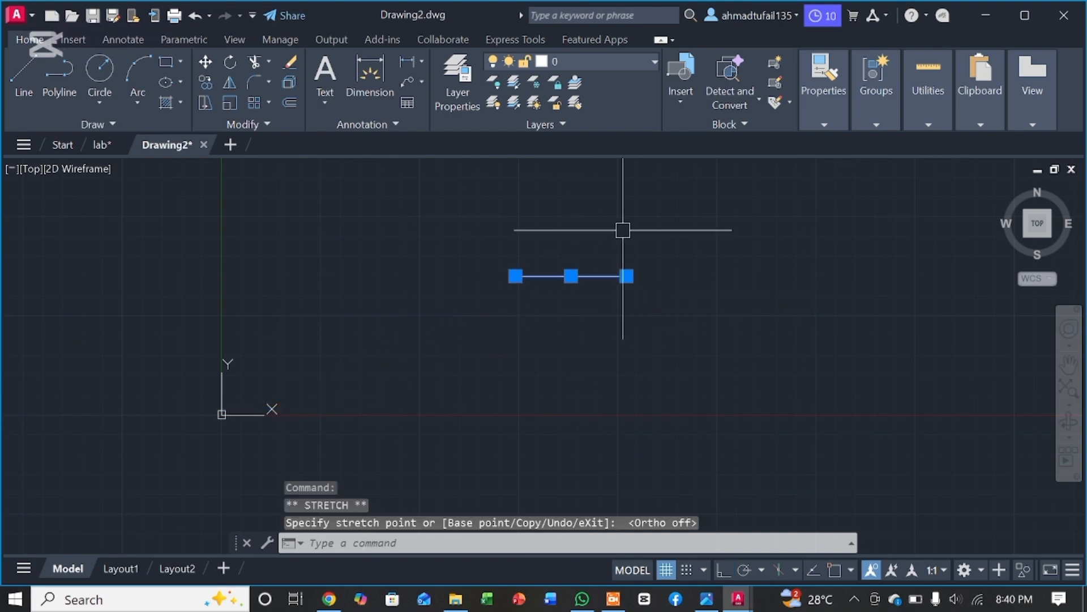
key(Escape)
Draw a vertical line 60 units up from the horizontal line's right end with Ortho mode on and end the Line command
text(l)
key(Return)
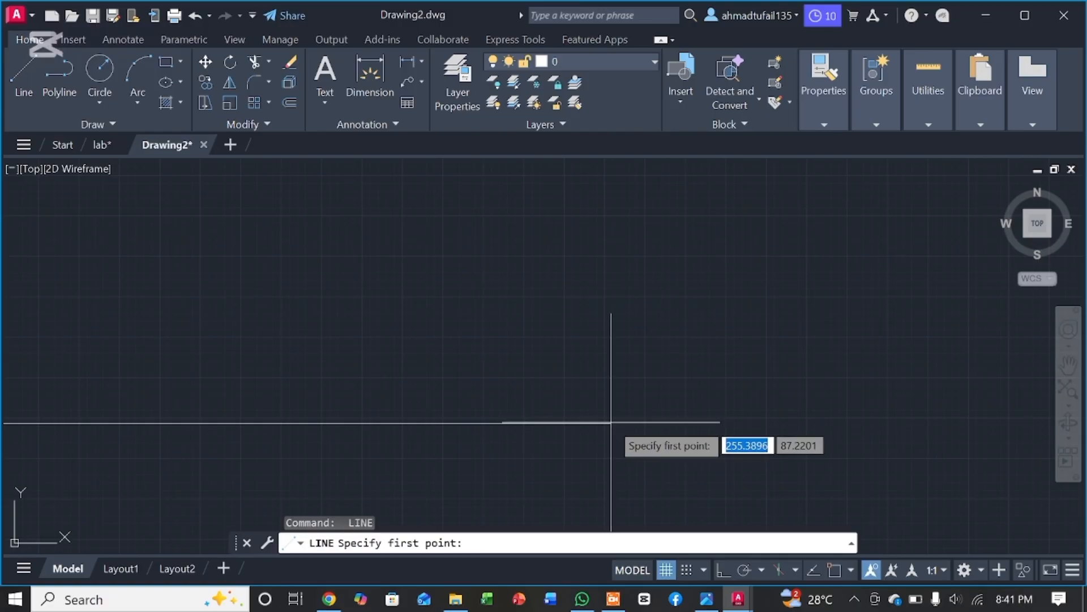
click(610, 422)
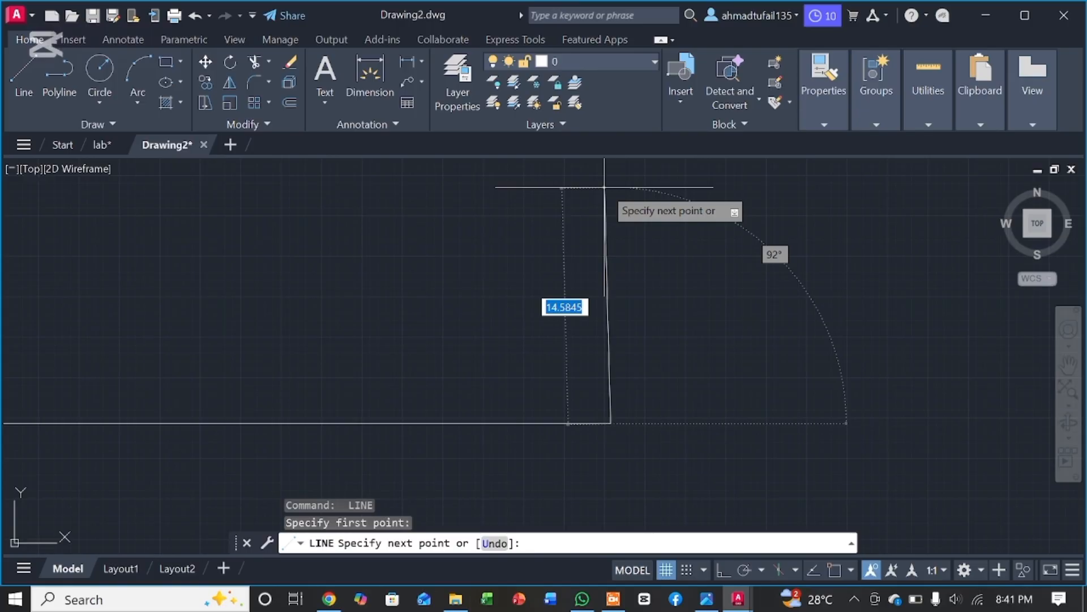
key(F8)
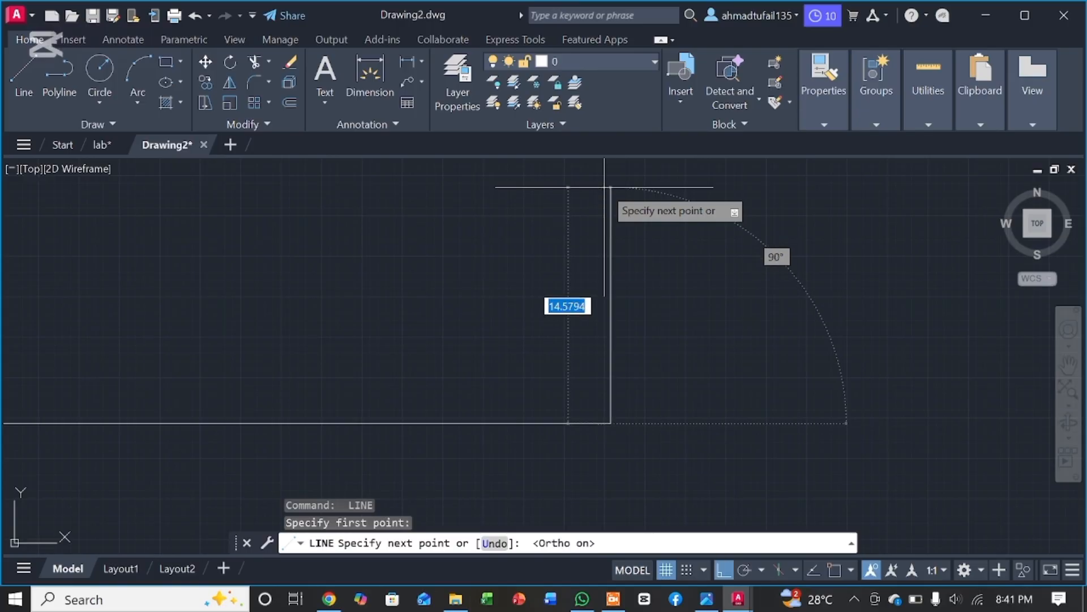
key(BackSpace)
text(60)
key(Return)
scroll(605, 187, down, 5)
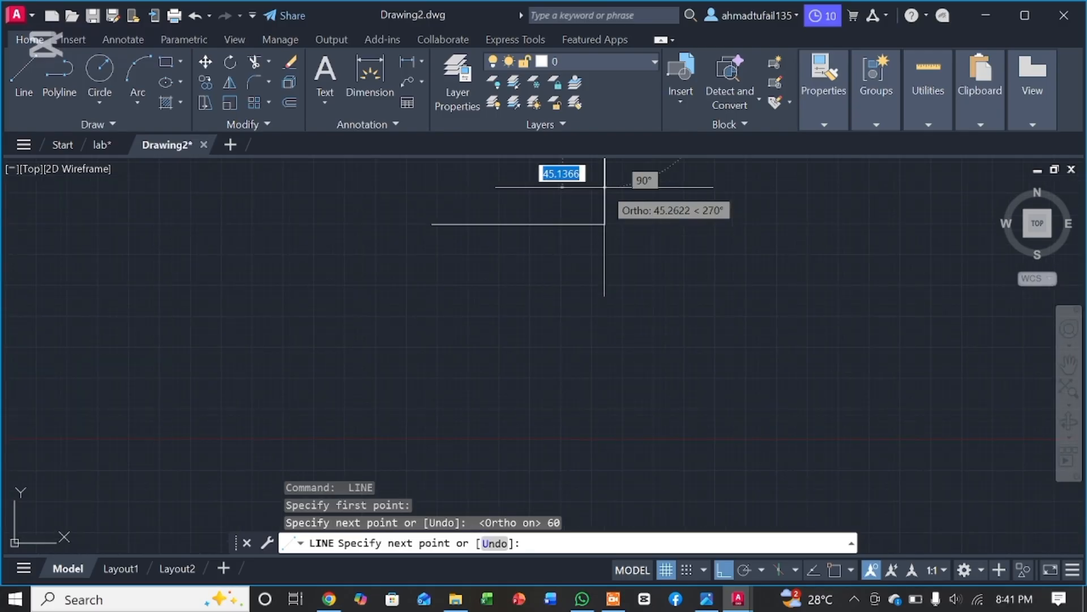
key(Escape)
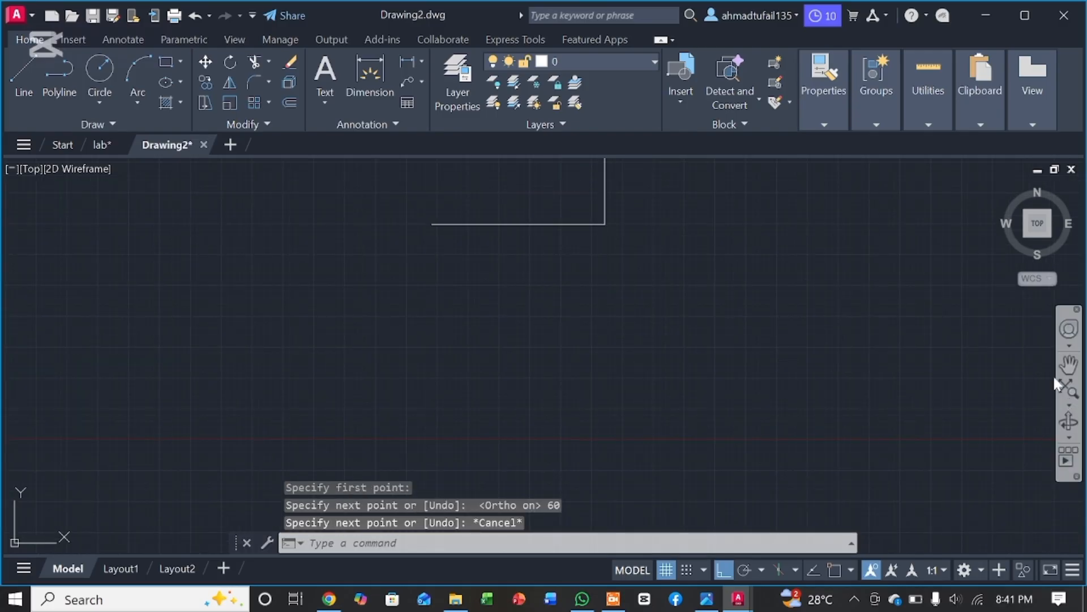
Draw a second vertical line 60 units up from the horizontal line's left end, dismissing the chat notification, and end the Line command
click(1070, 367)
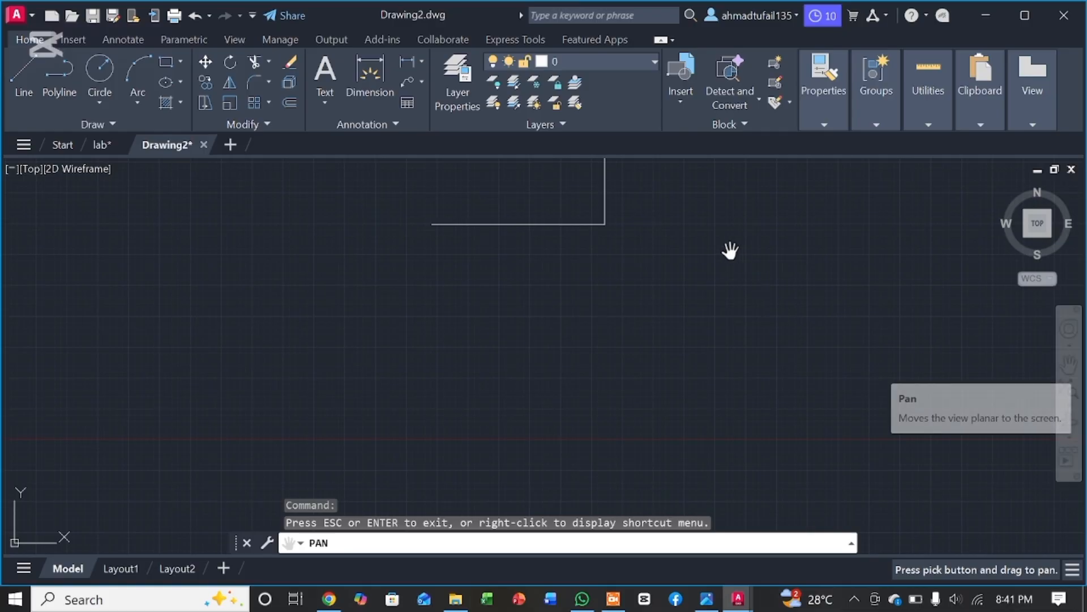
drag(733, 250, 657, 398)
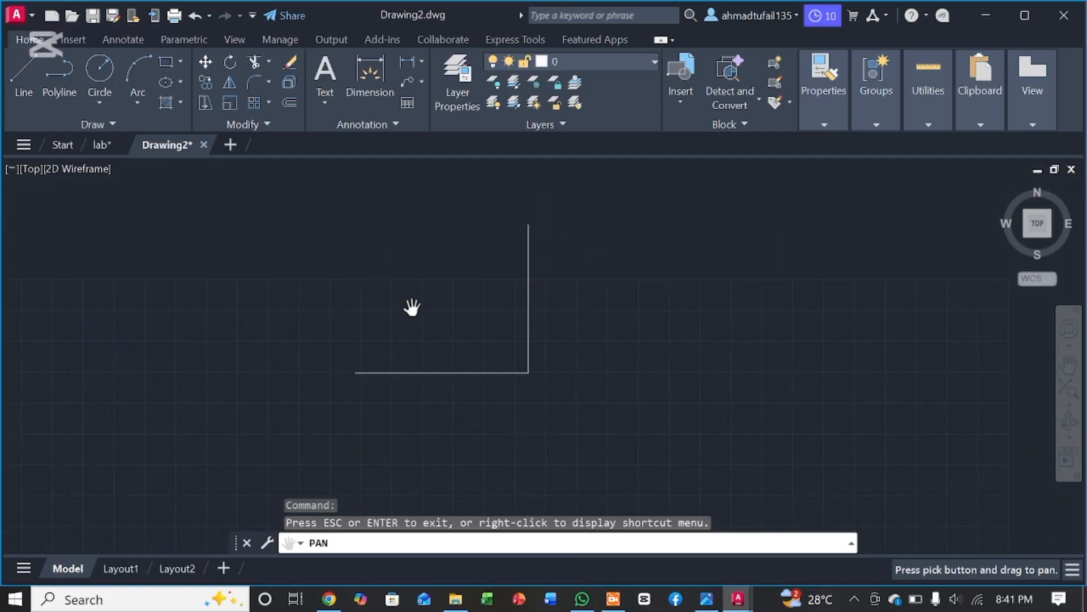
key(Escape)
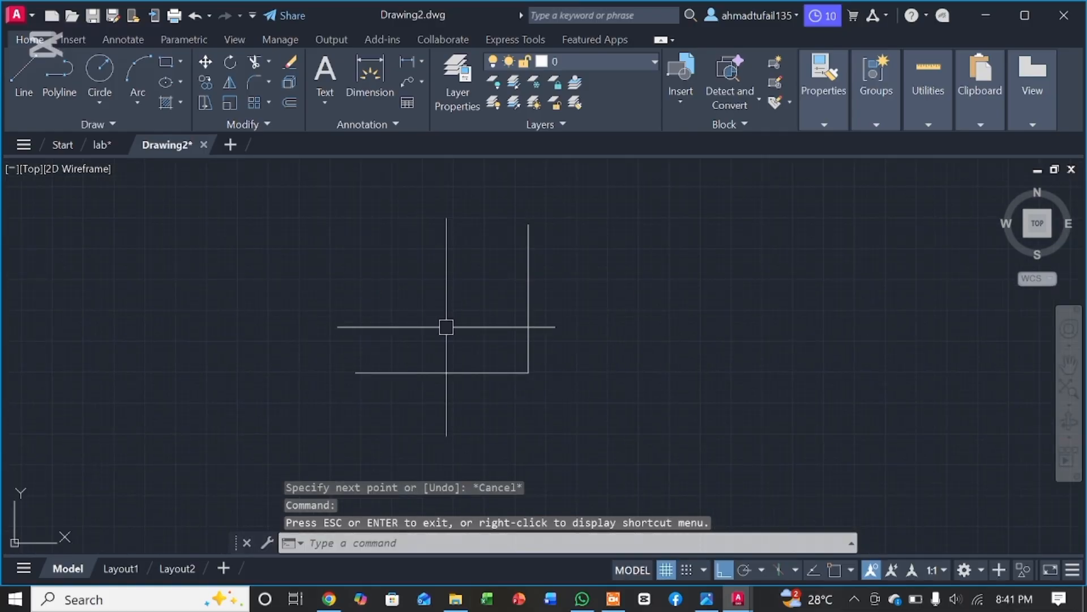
text(l)
key(Return)
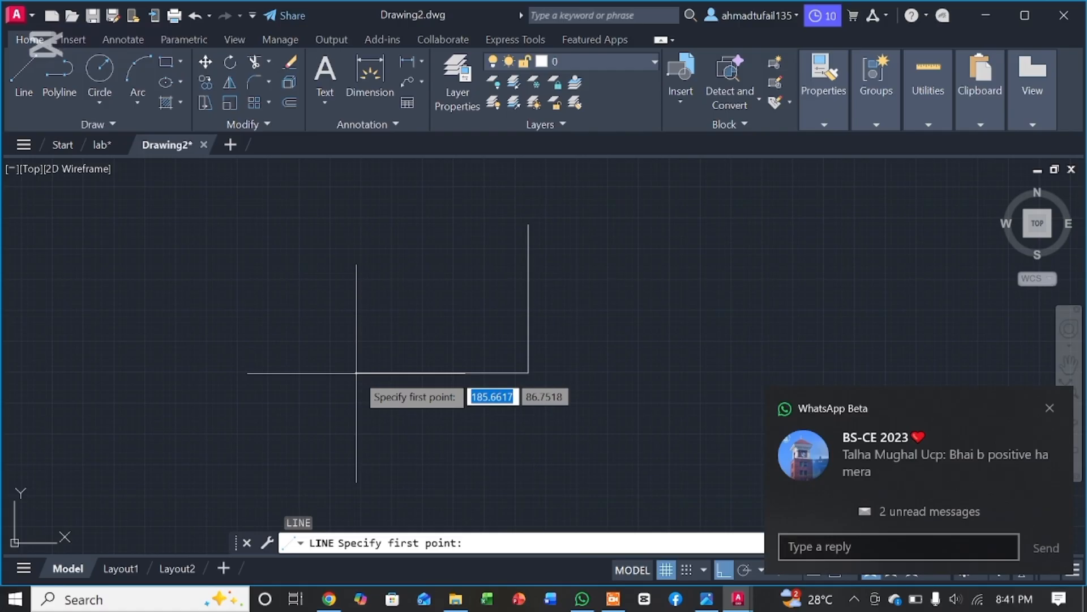
click(1059, 405)
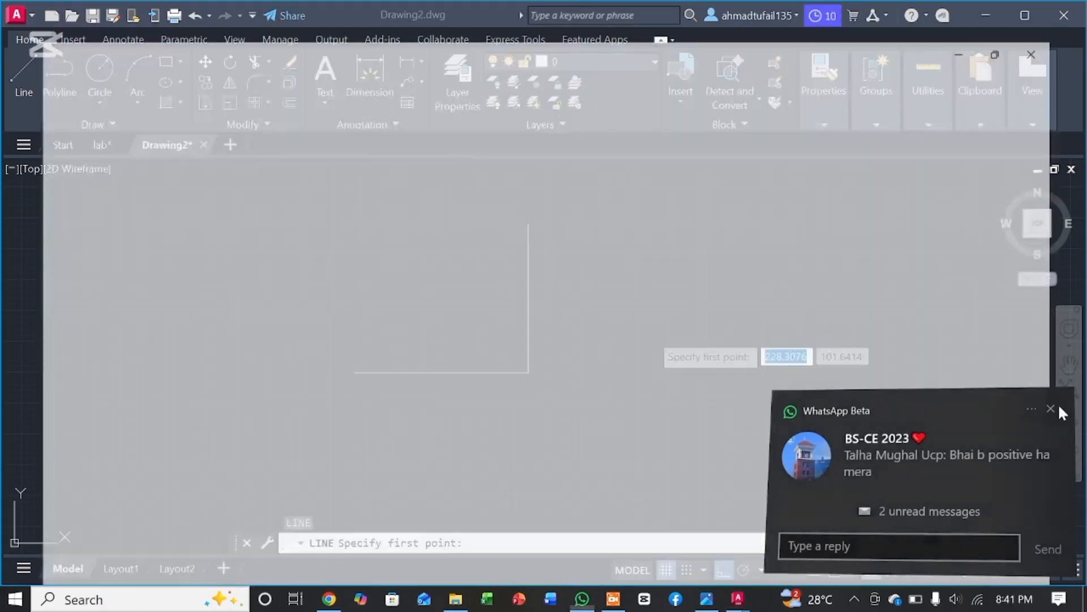
click(986, 10)
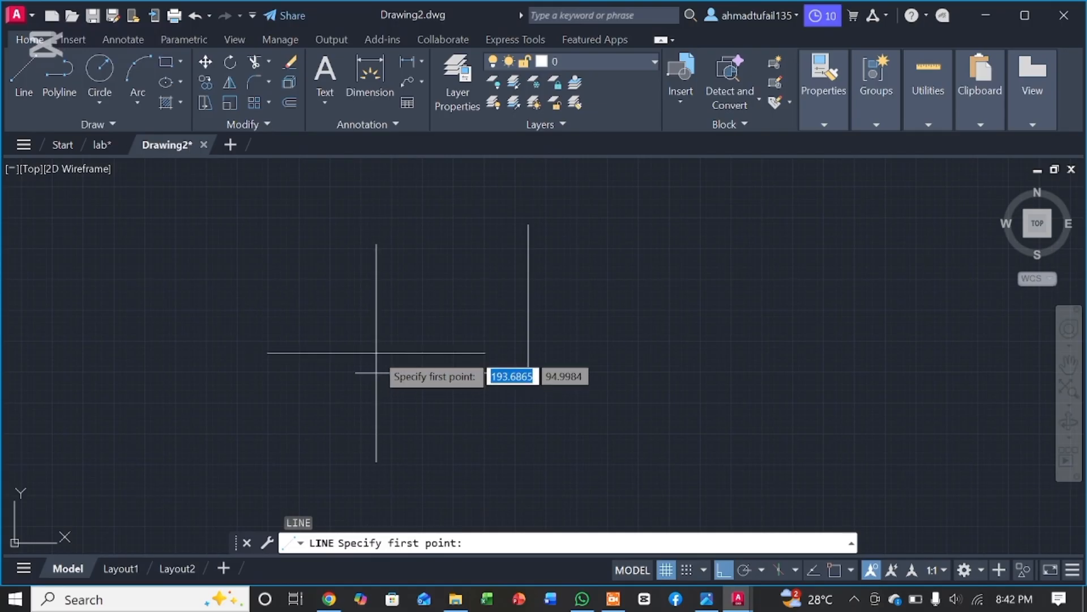
scroll(376, 352, up, 2)
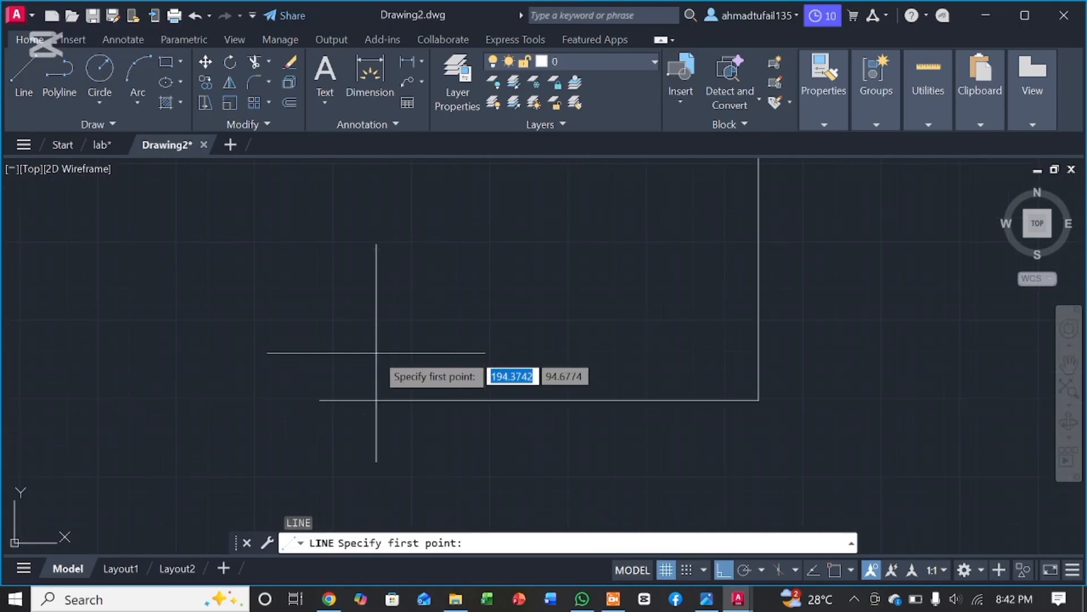
click(322, 400)
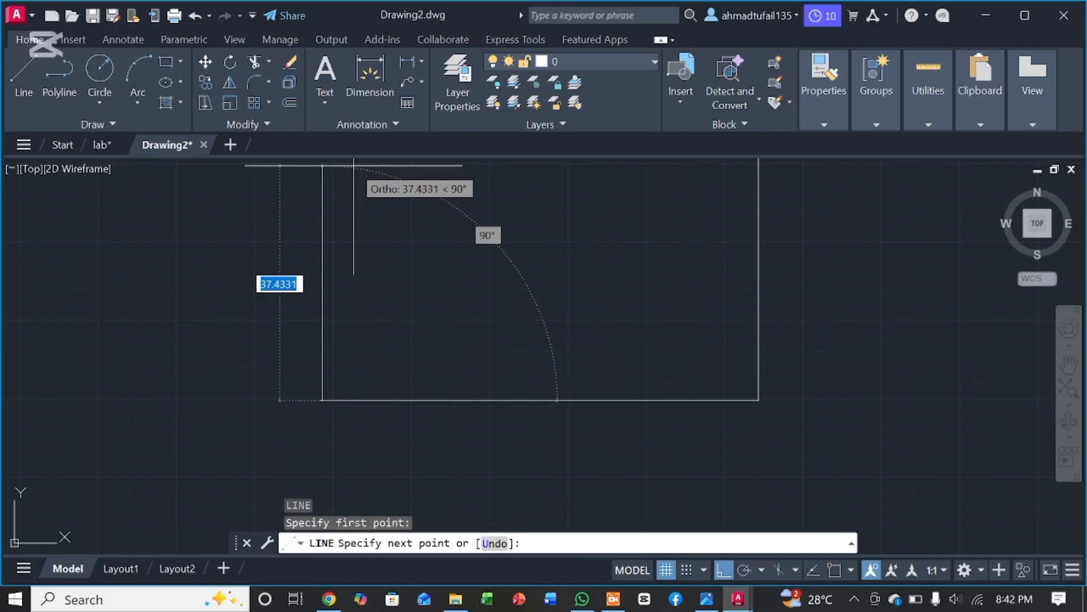
scroll(354, 166, down, 2)
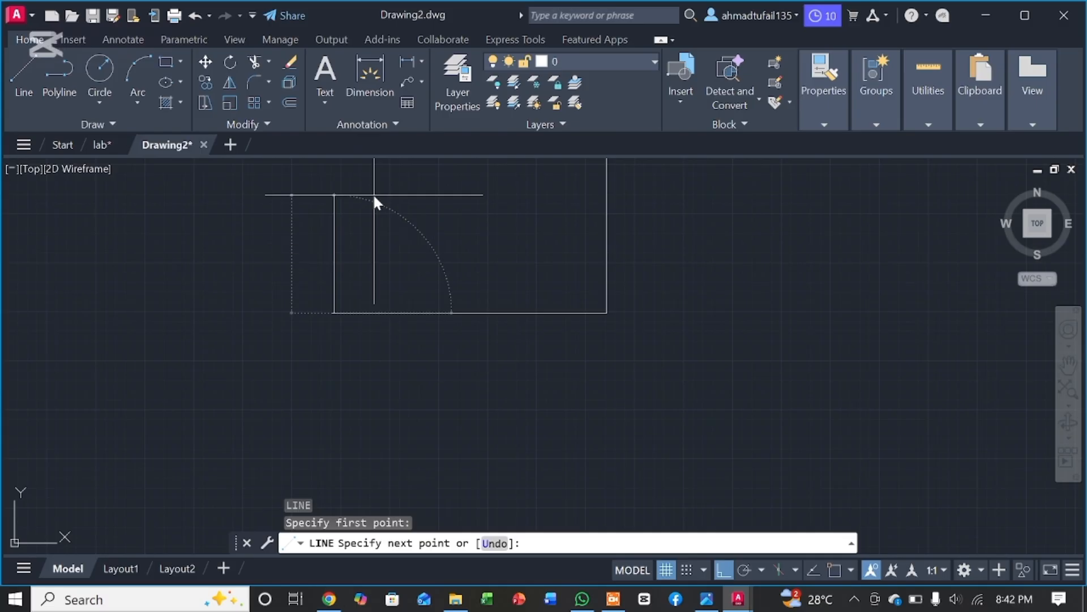
text(60)
key(Return)
scroll(374, 195, down, 2)
key(Escape)
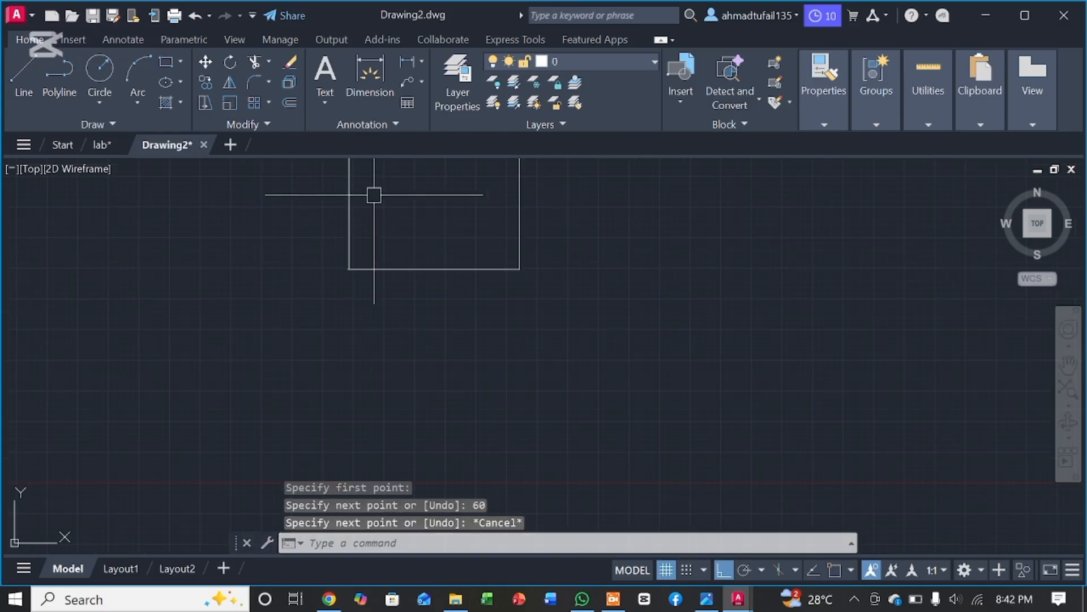
Fillet the left vertical line and the horizontal line with radius 0 to clean up the lower-left corner
scroll(373, 195, up, 5)
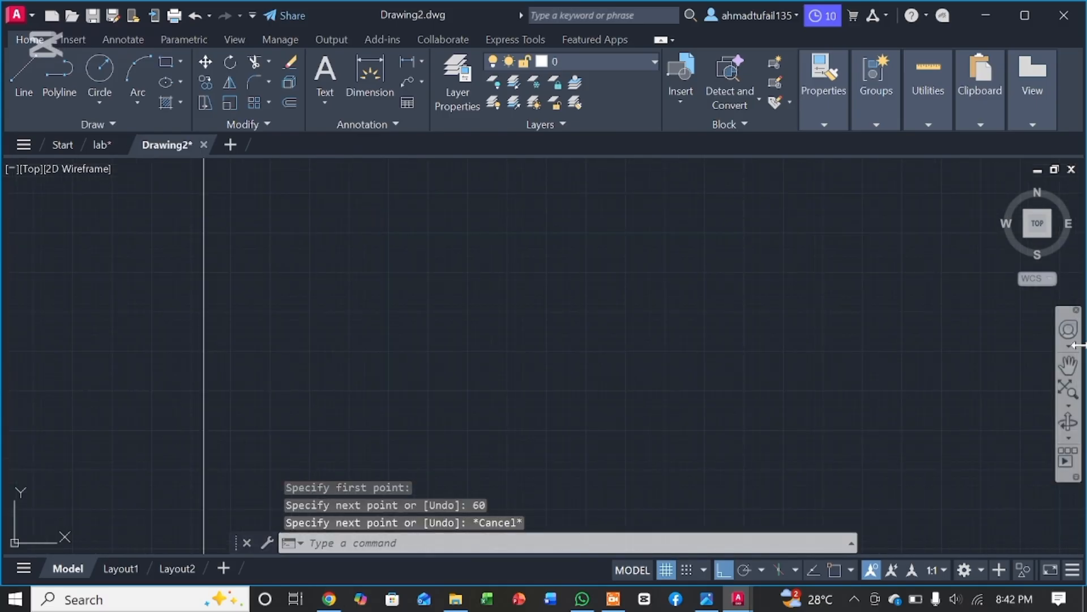
click(1068, 364)
mouse_move(398, 374)
mouse_down()
mouse_move(415, 325)
mouse_move(527, 165)
mouse_up()
drag(424, 351, 464, 251)
key(Escape)
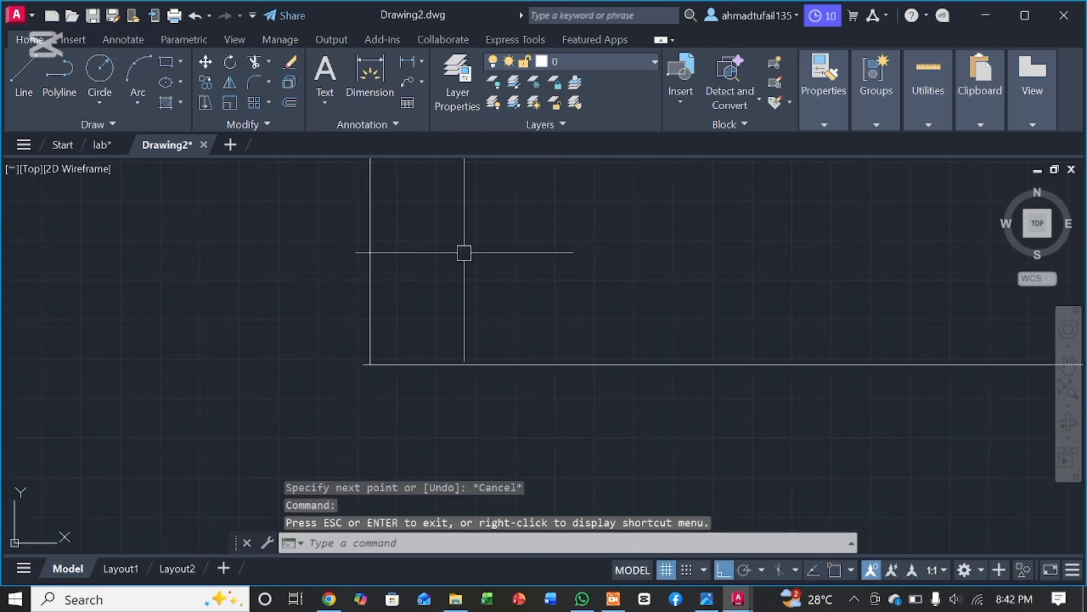
text(FI)
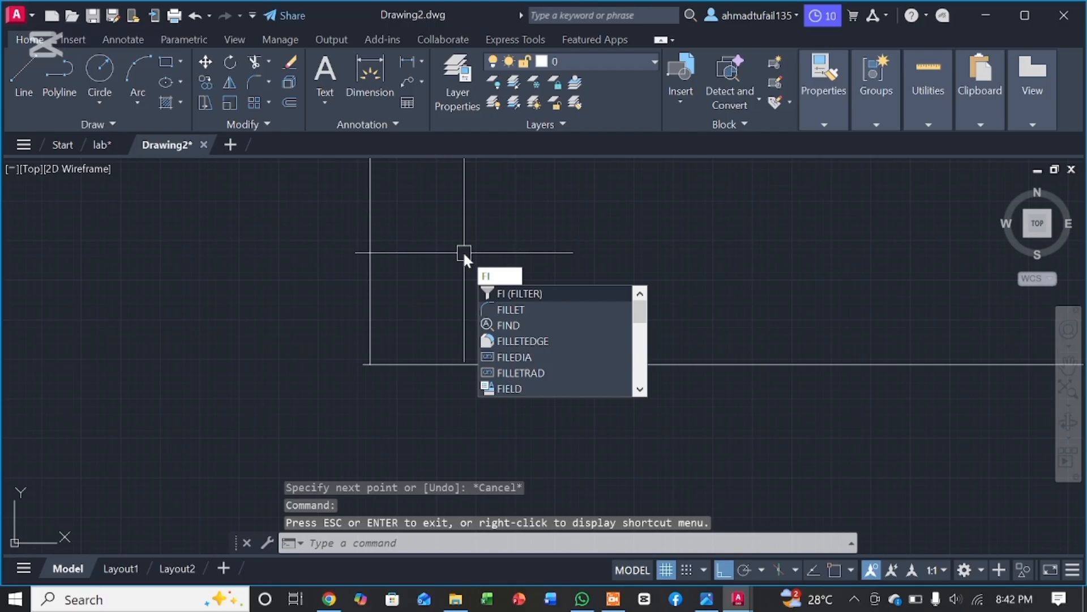
key(Down)
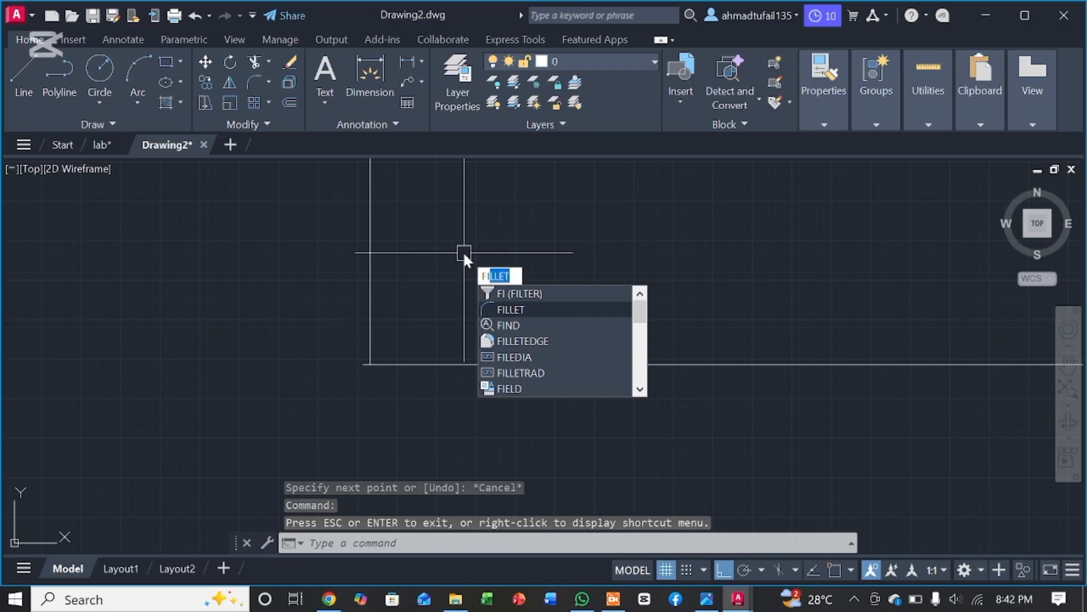
key(Return)
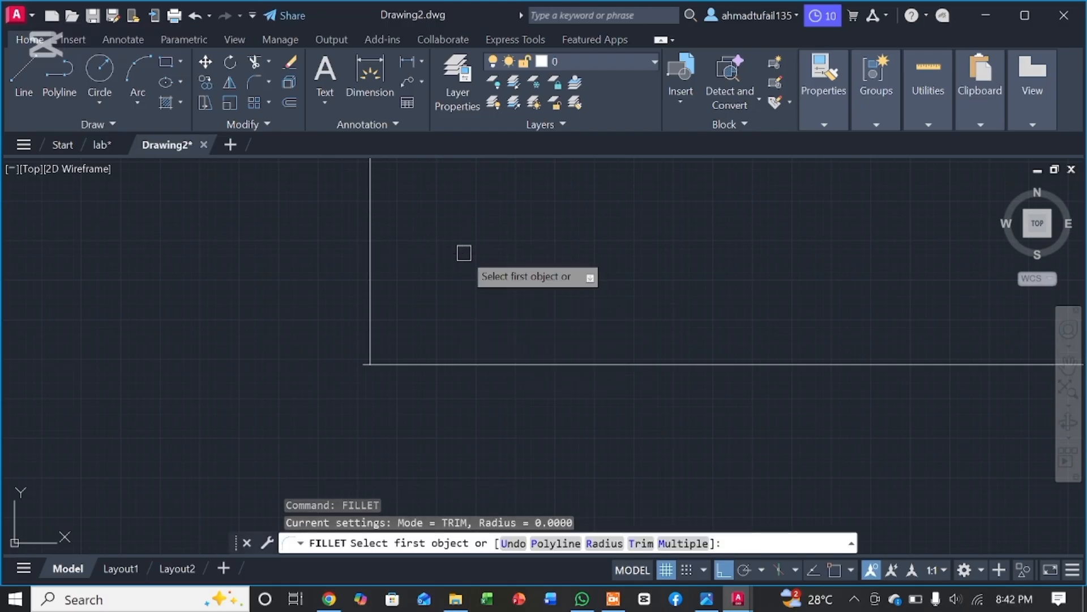
click(372, 320)
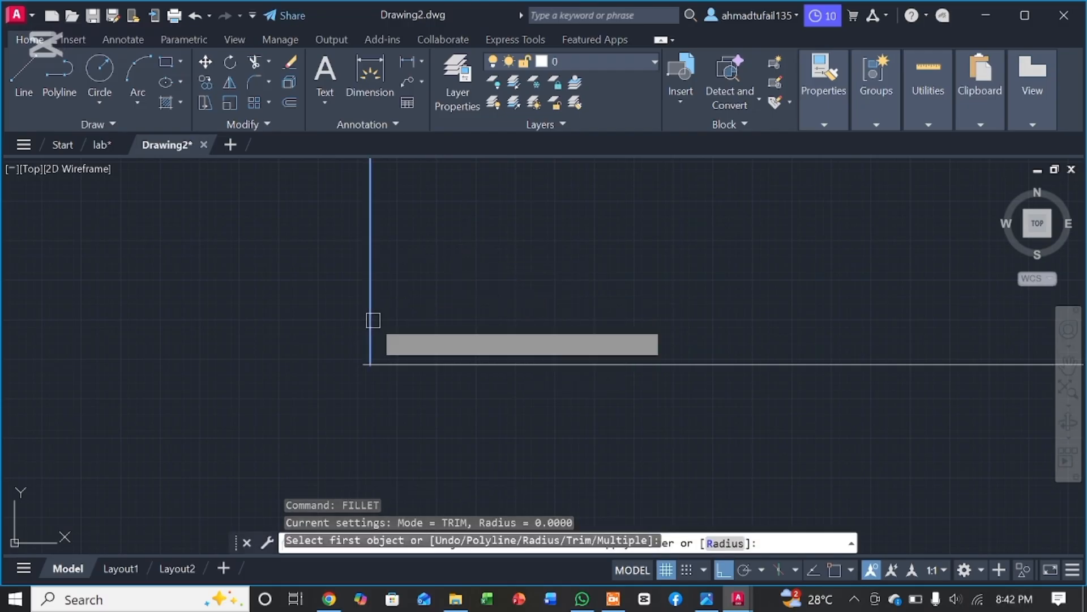
click(395, 363)
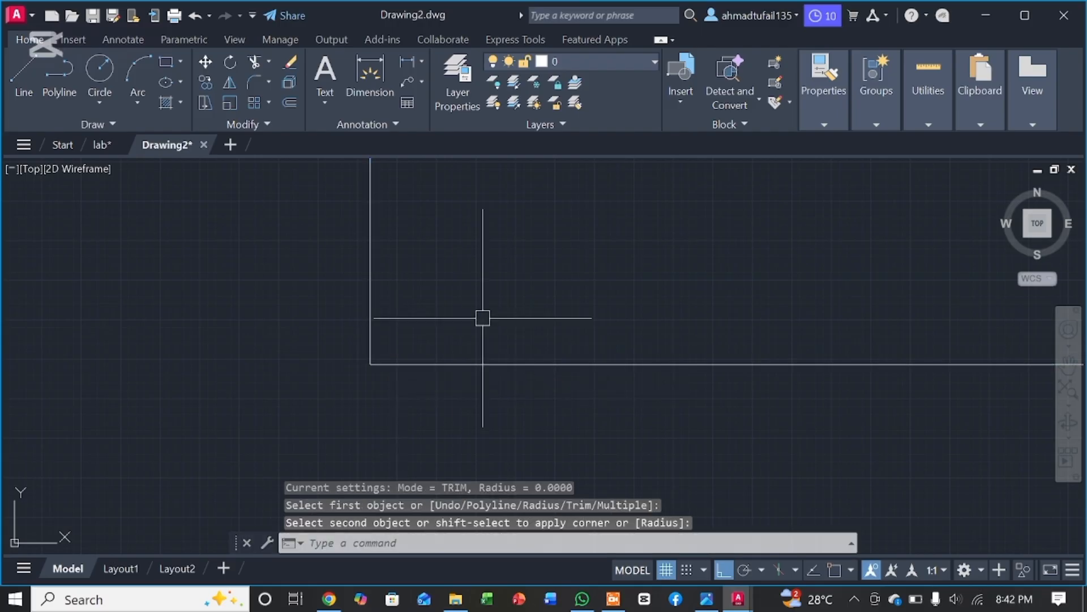
Fillet the right vertical line and the horizontal line with radius 0 to clean up the lower-right corner
scroll(482, 317, down, 4)
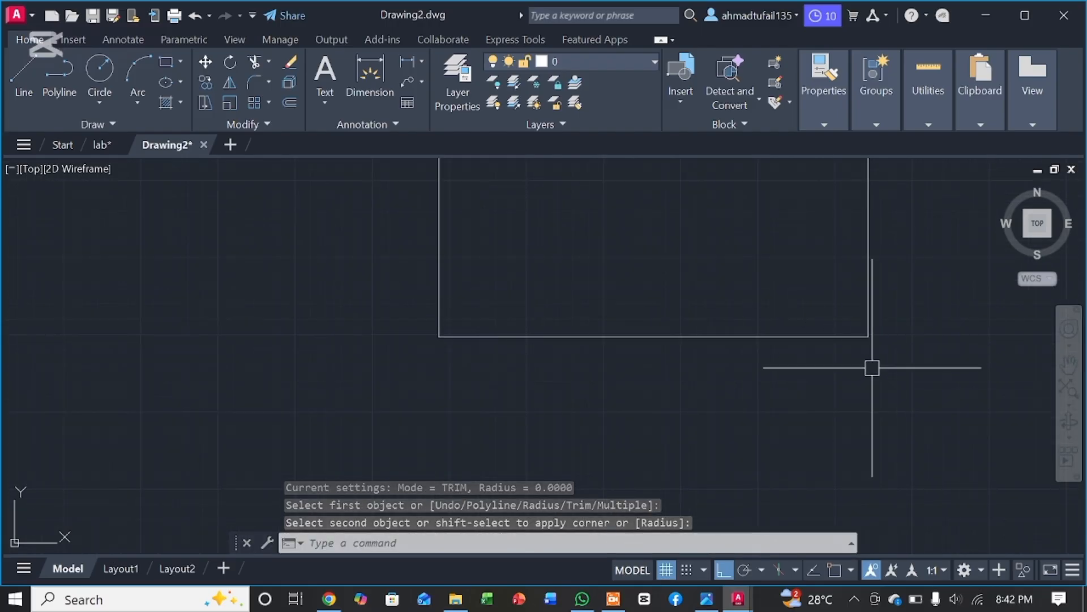
scroll(872, 368, down, 8)
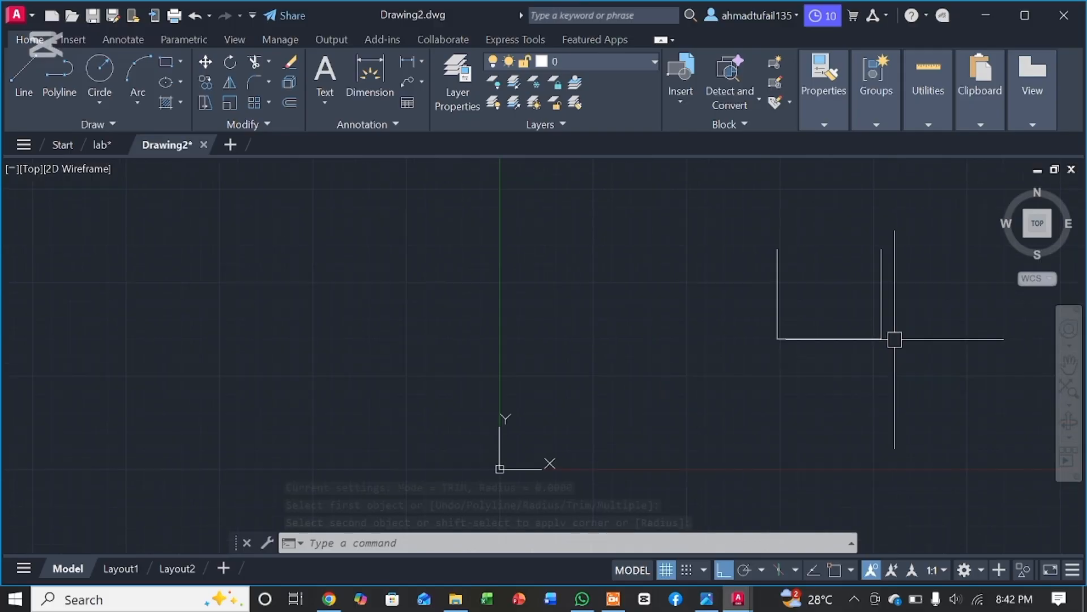
scroll(895, 340, up, 8)
text(f)
key(Return)
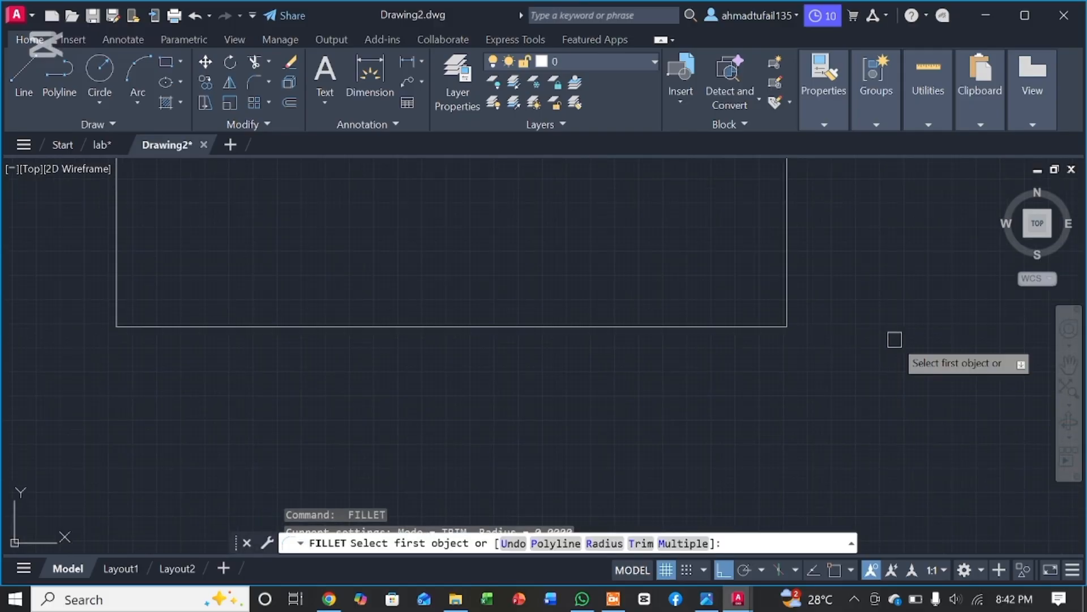
click(785, 275)
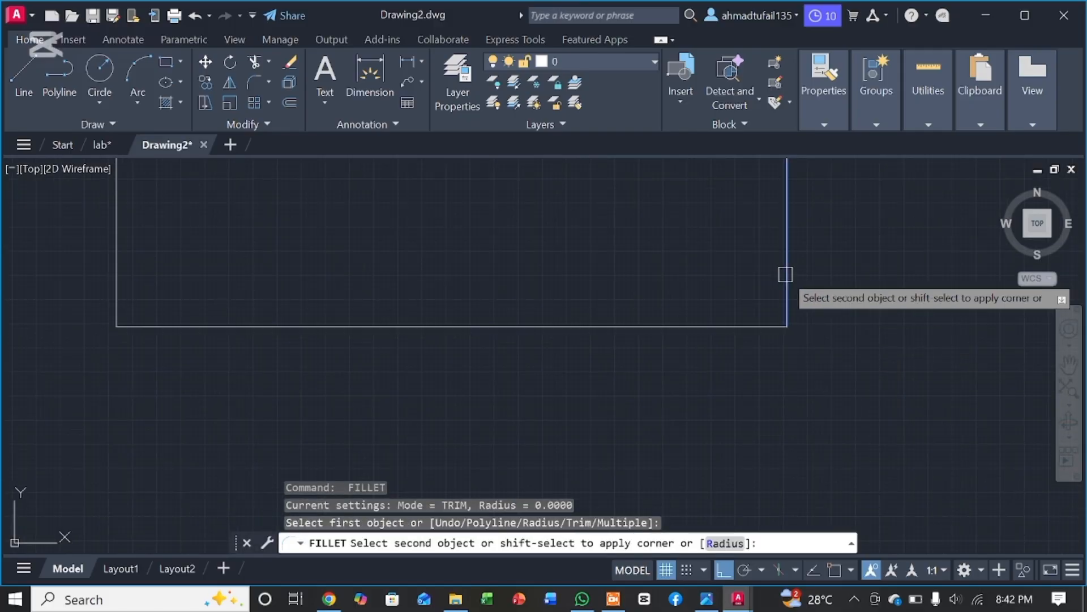
click(760, 323)
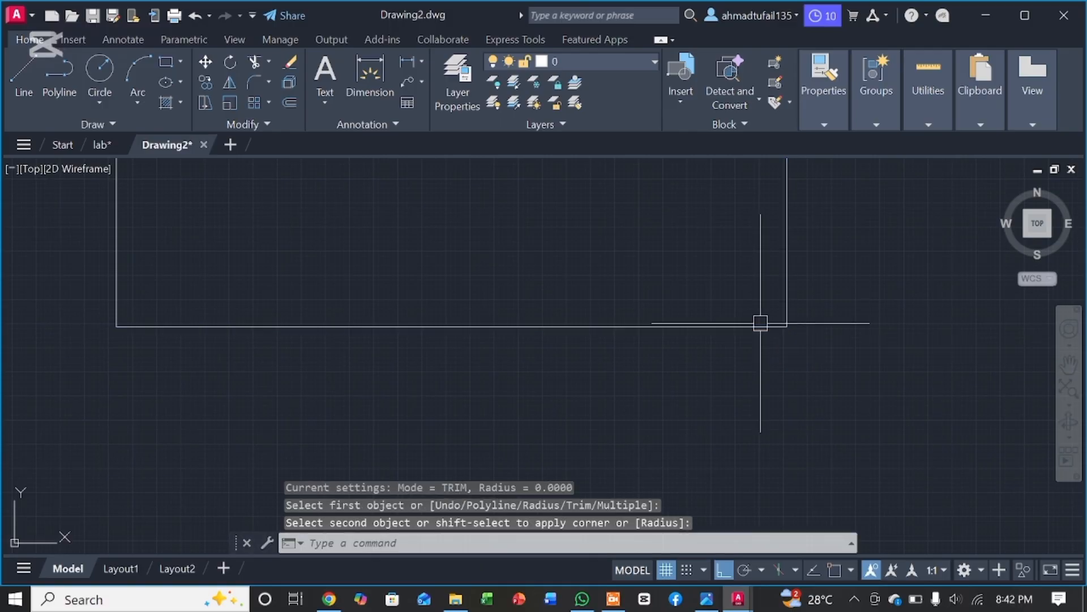
Draw a 2-point circle whose diameter spans the upper ends of the left and right vertical lines
scroll(704, 248, down, 3)
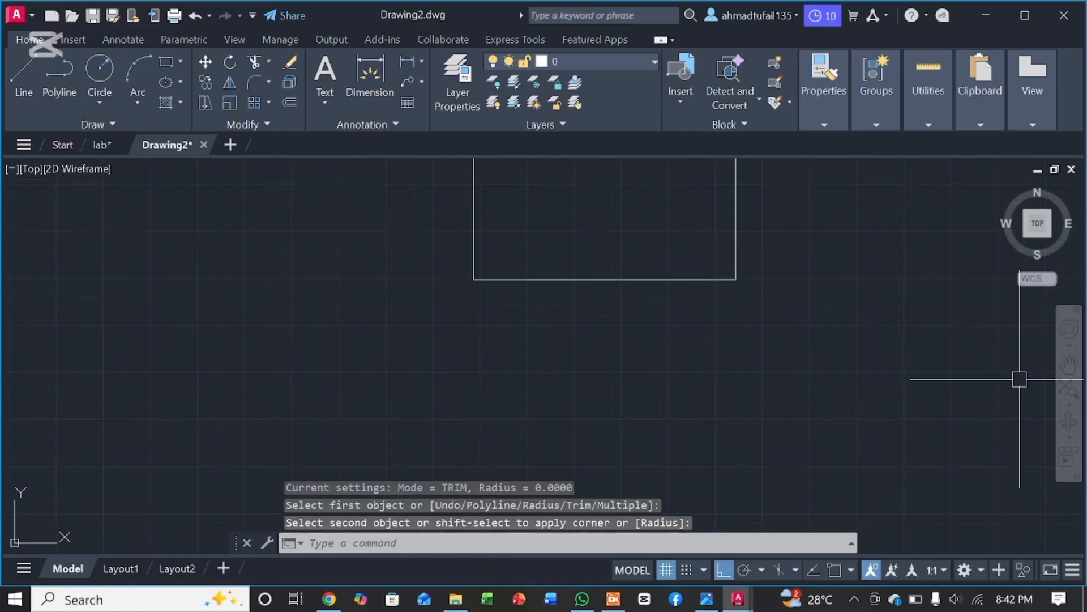
click(1068, 364)
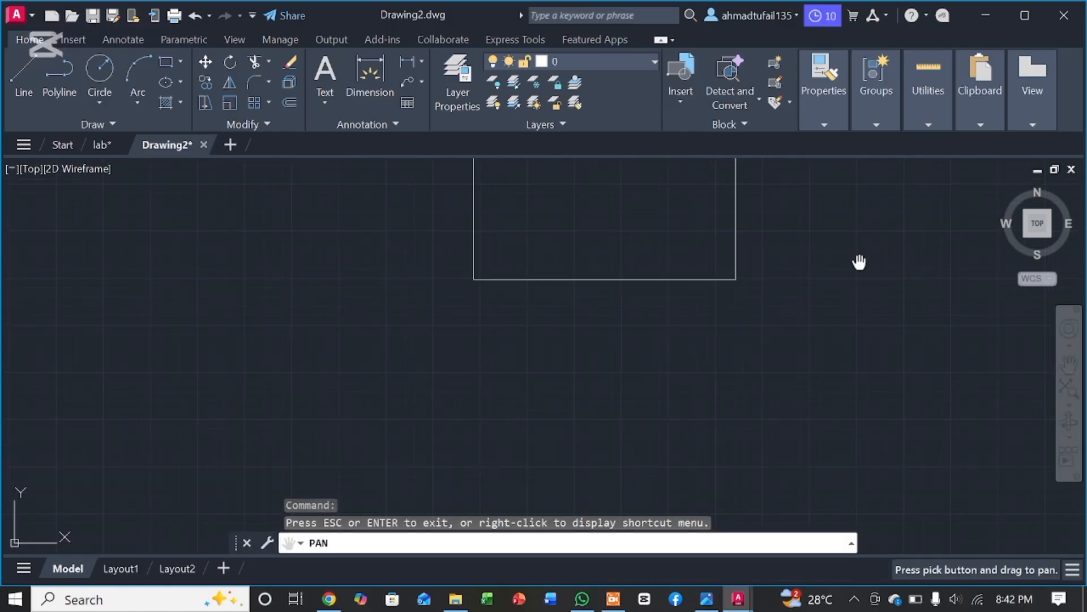
drag(859, 262, 758, 422)
drag(564, 206, 526, 329)
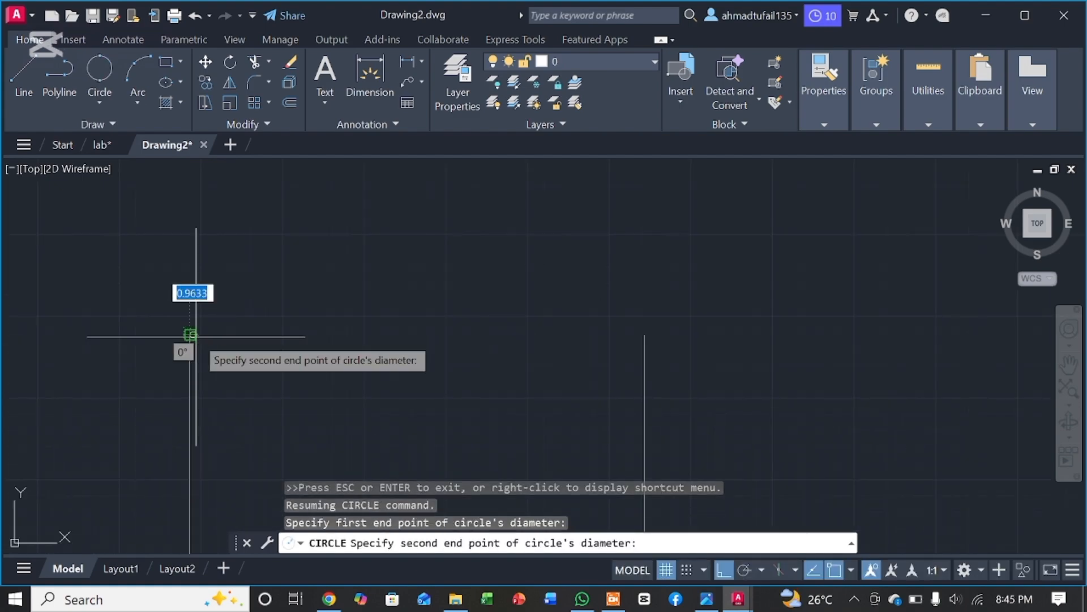
click(192, 333)
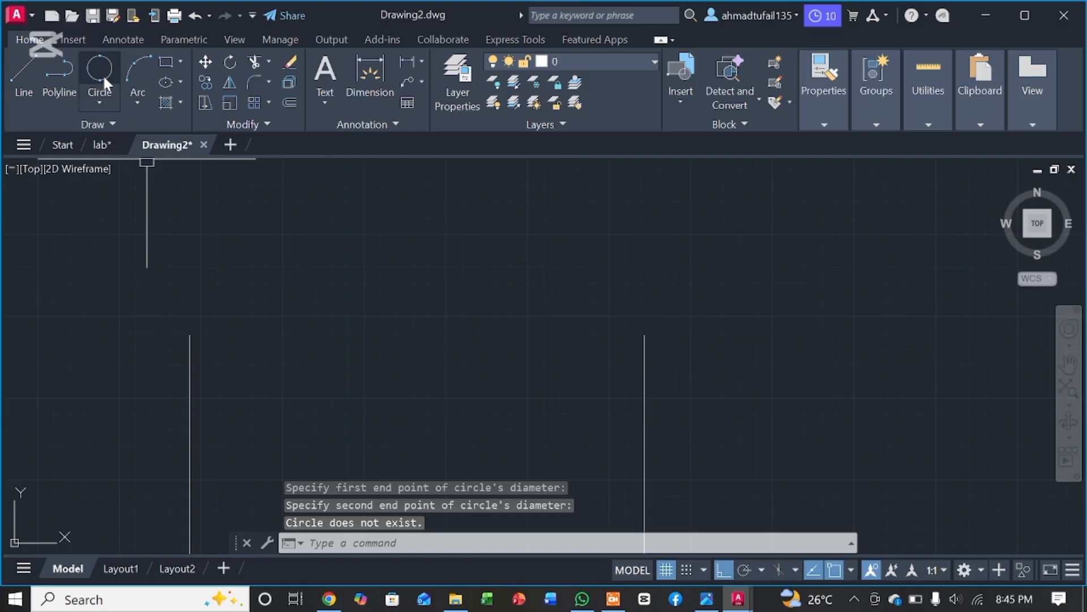
click(97, 92)
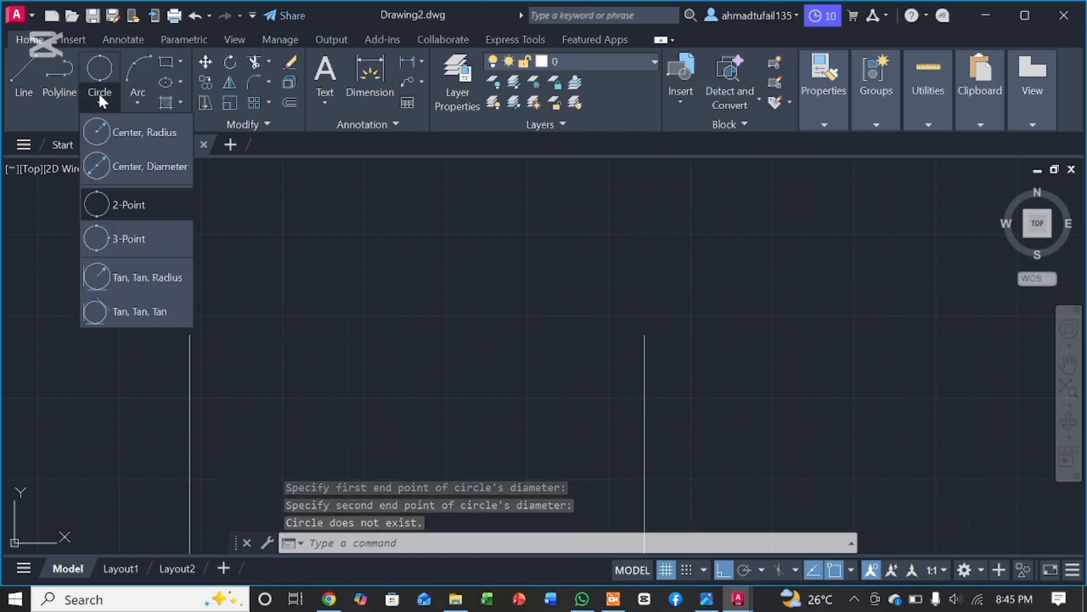
click(138, 218)
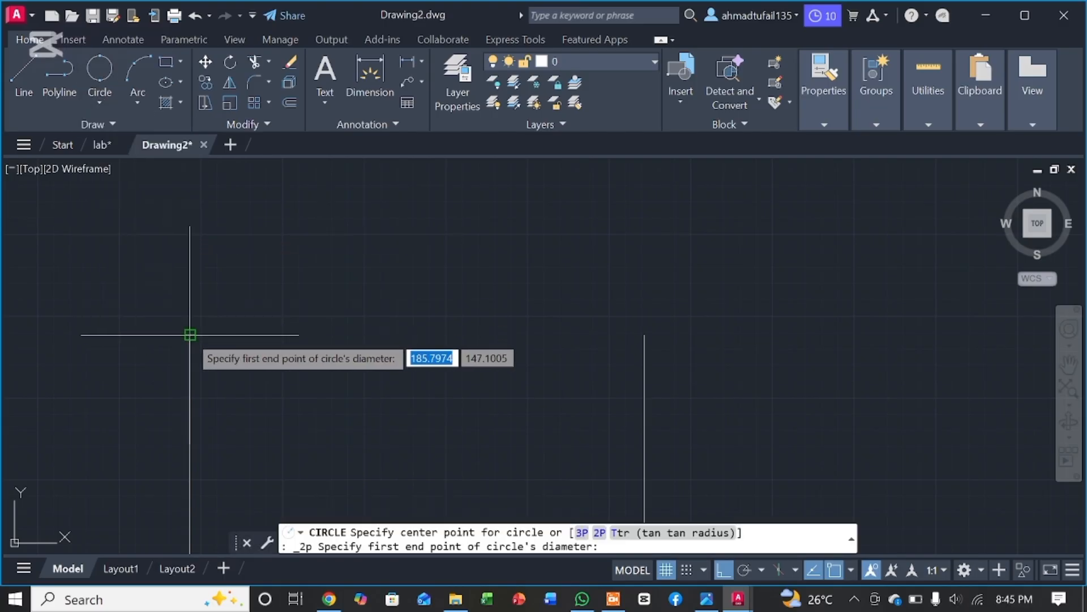
click(190, 334)
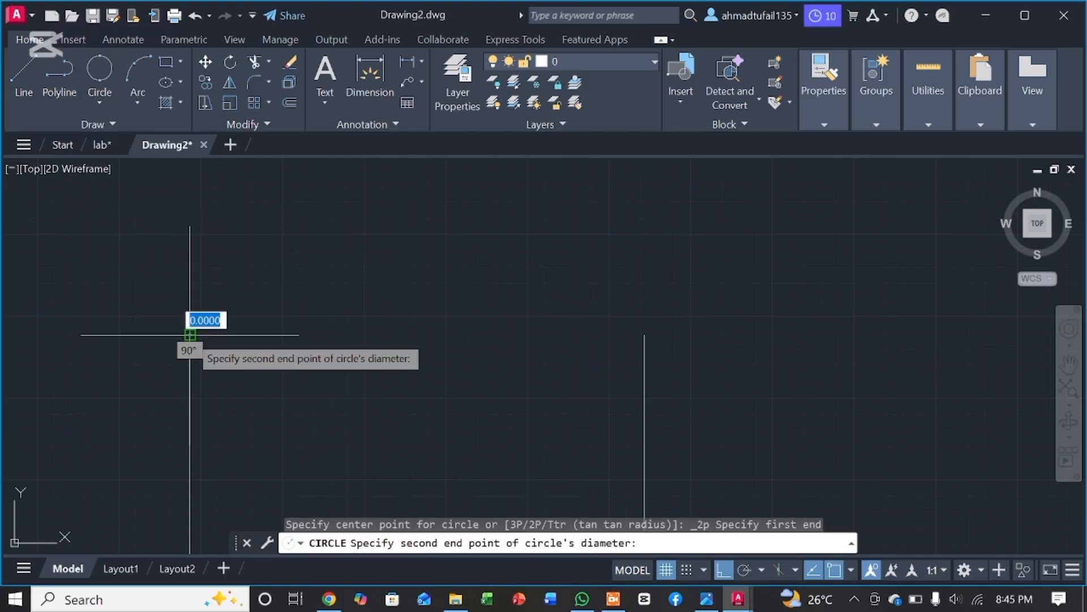
click(645, 334)
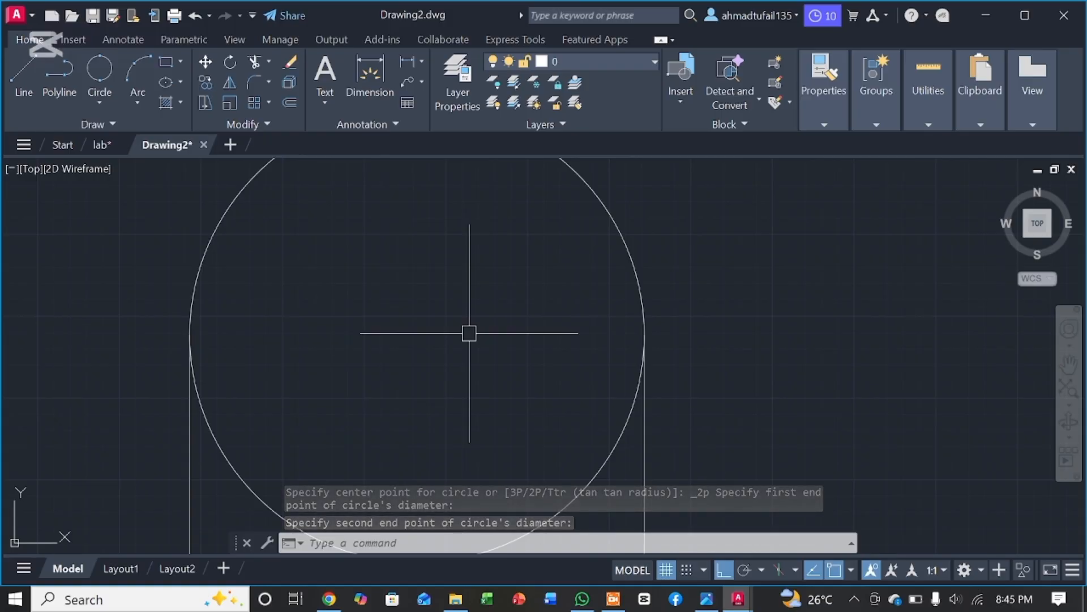
Try to fillet the circle with the right vertical line using radius 0
text(Fi)
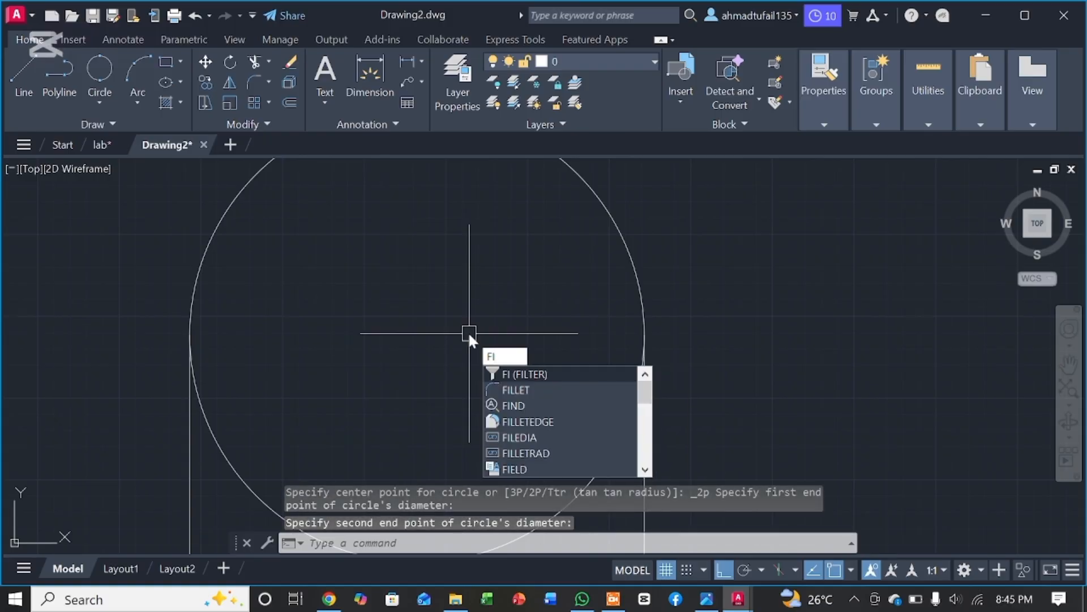
click(551, 392)
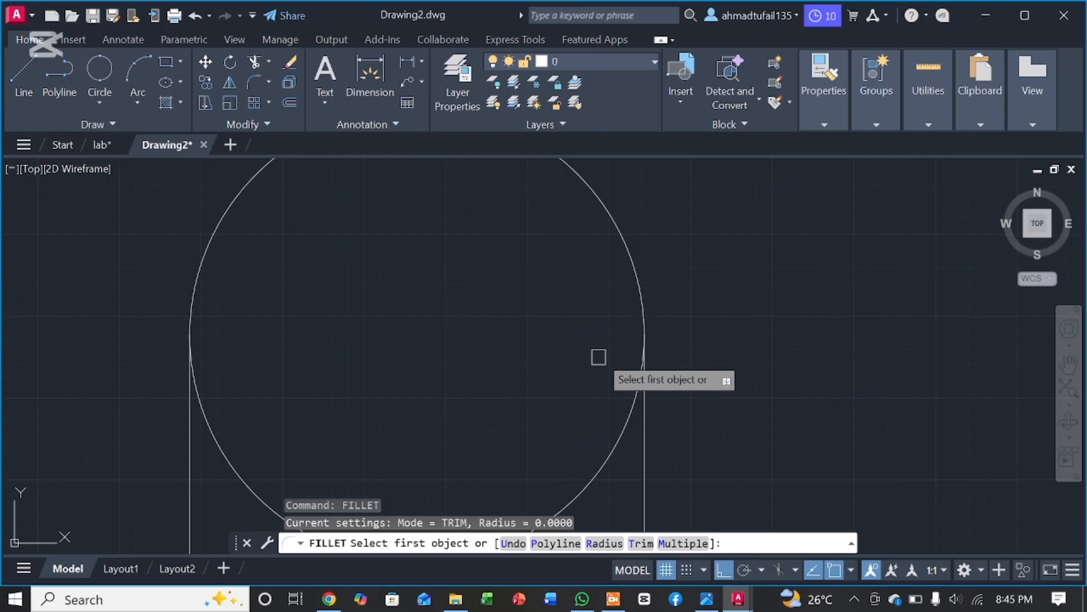
click(641, 318)
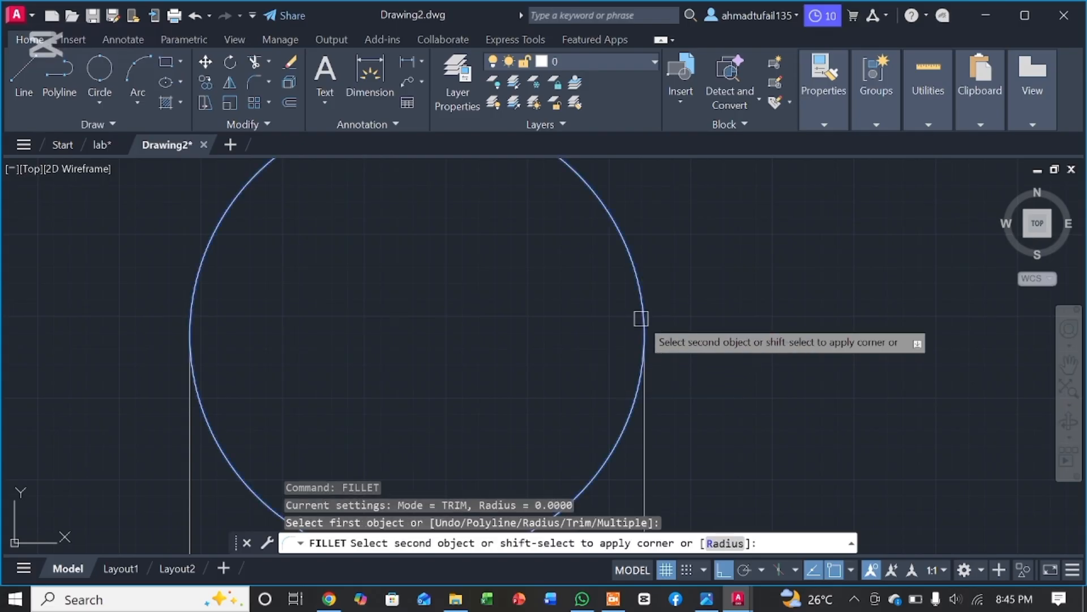
click(648, 403)
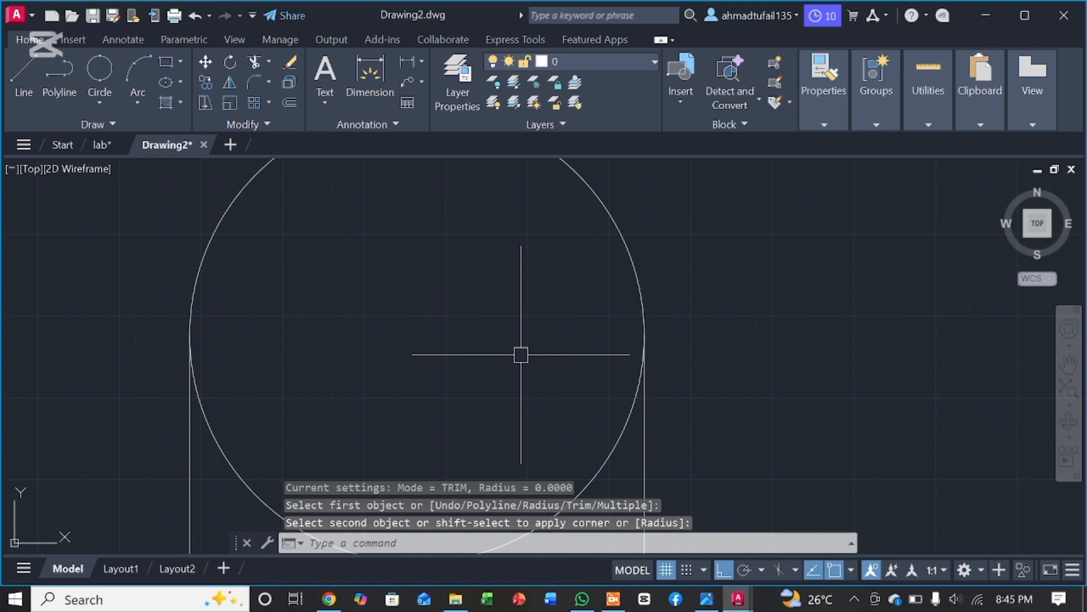
Trim away the lower half of the circle between the two vertical lines and end the Trim command
text(tr)
key(Return)
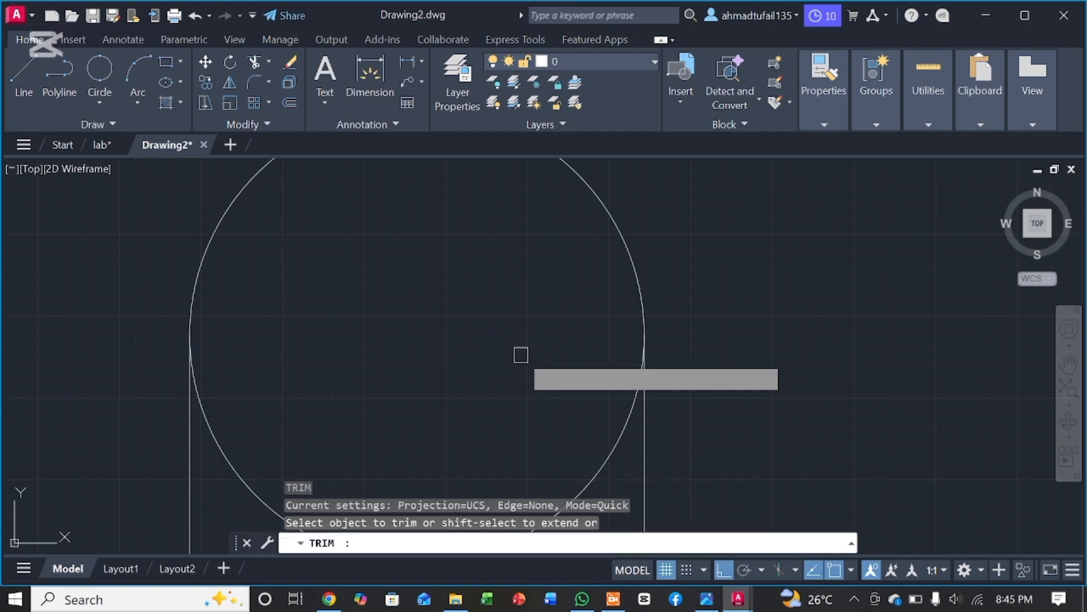
click(612, 442)
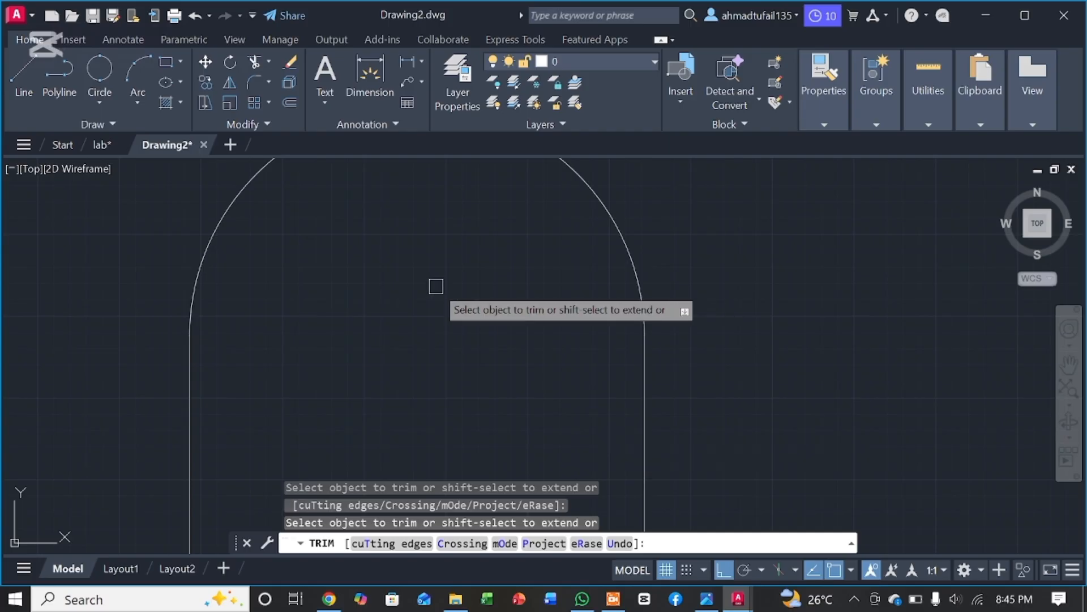
key(Escape)
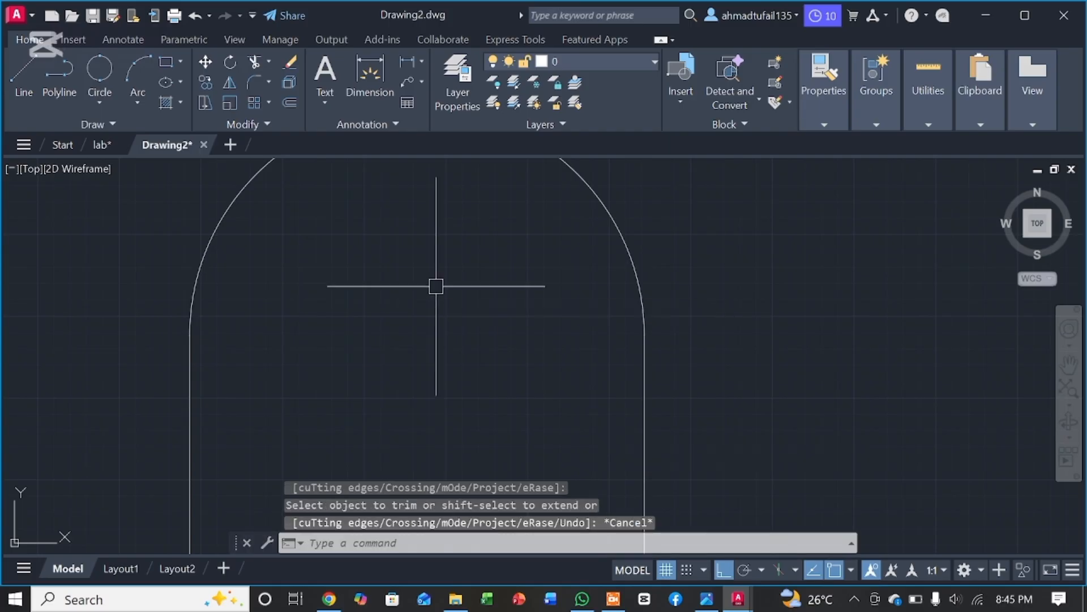
Draw a 2-point circle of diameter 20 straight up from the center of the large arc
click(113, 70)
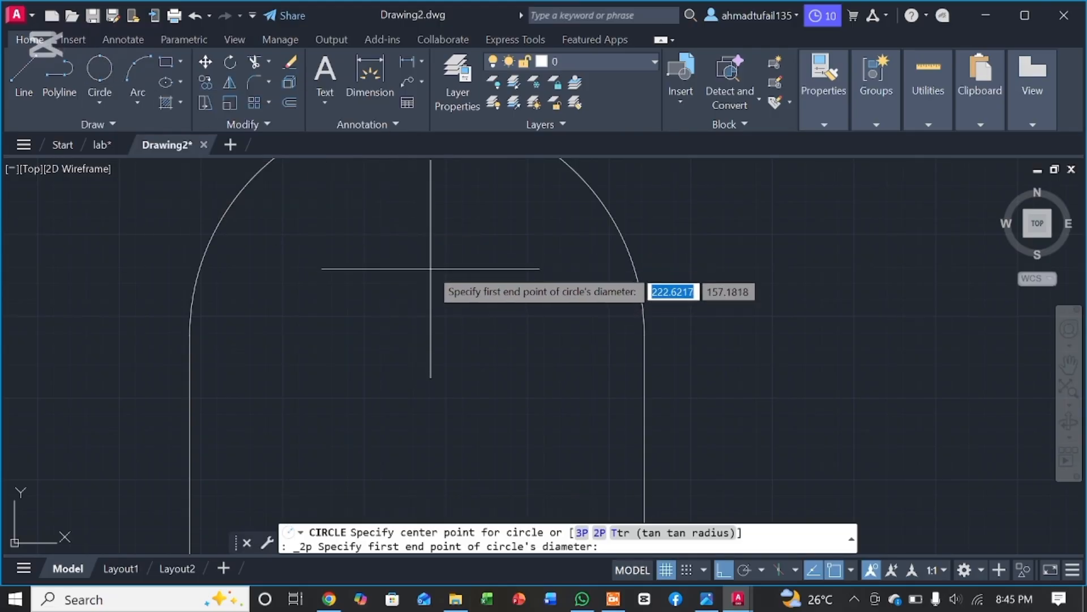
click(416, 334)
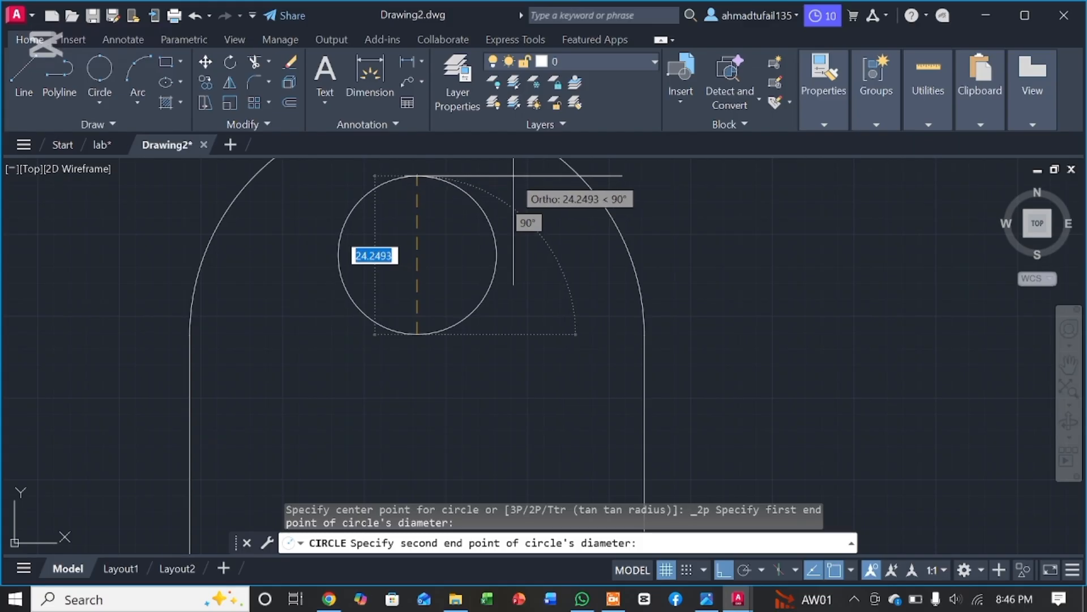
text(20)
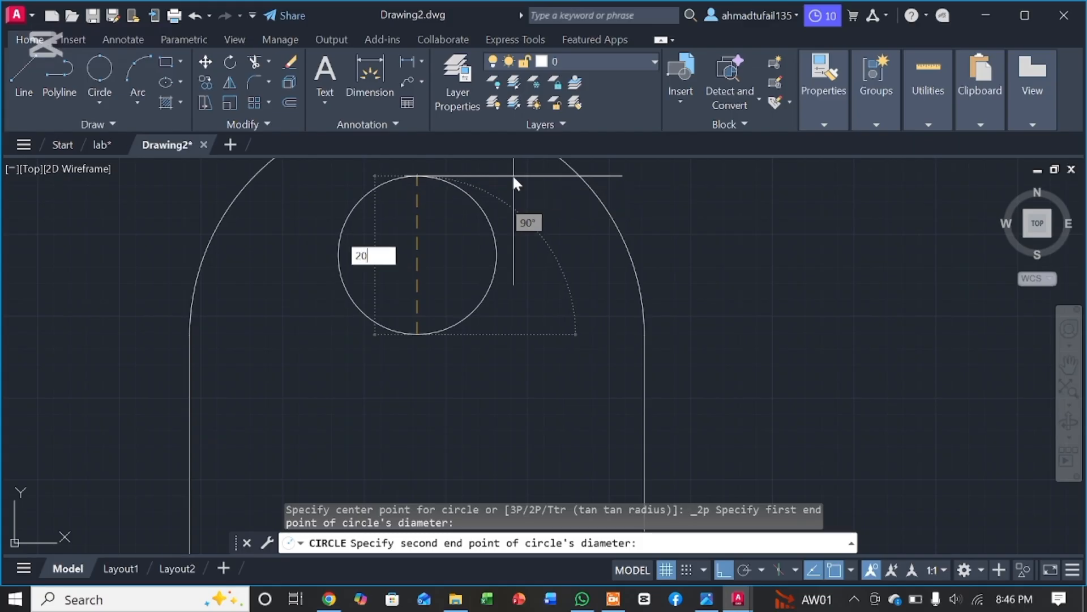
key(Return)
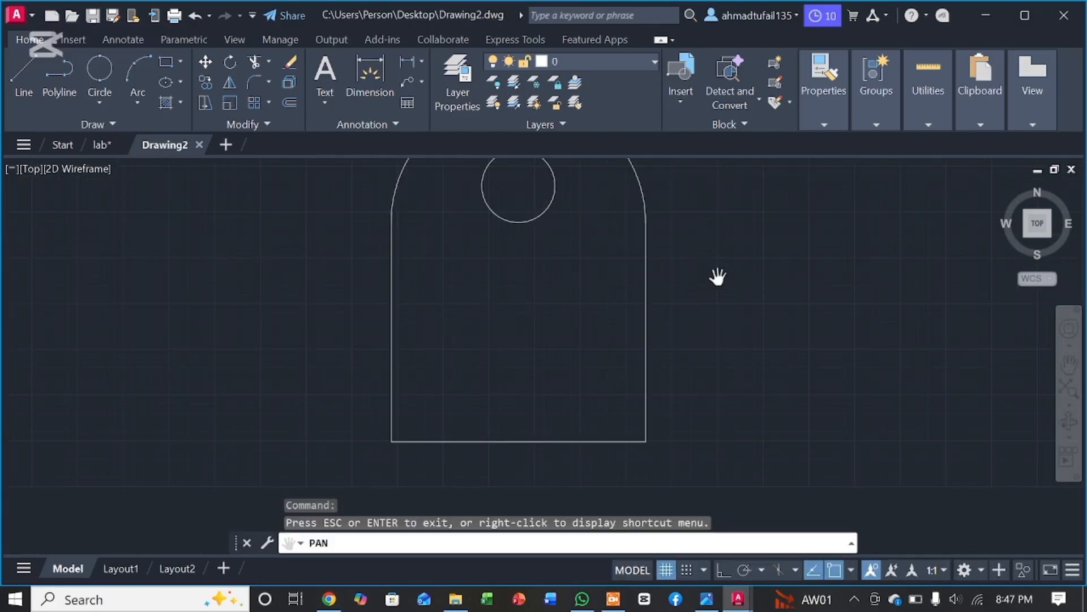
Draw connected lines from the profile's lower-left corner, 15 units up along the left side and 10 units horizontally inward
scroll(716, 277, up, 3)
mouse_move(555, 338)
mouse_down()
mouse_move(581, 266)
mouse_move(580, 279)
mouse_up()
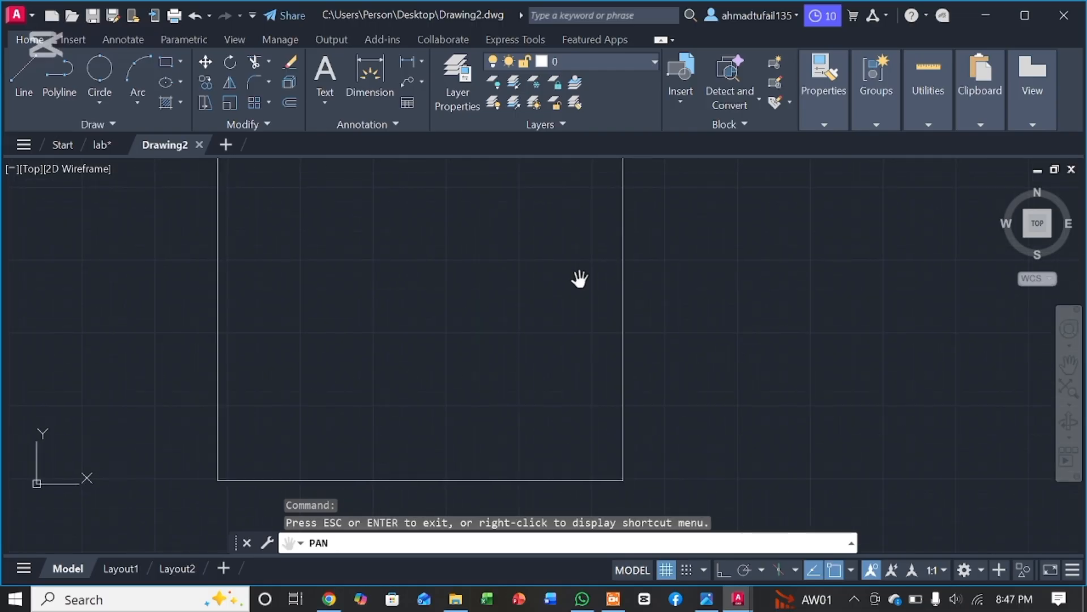
key(Escape)
text(l)
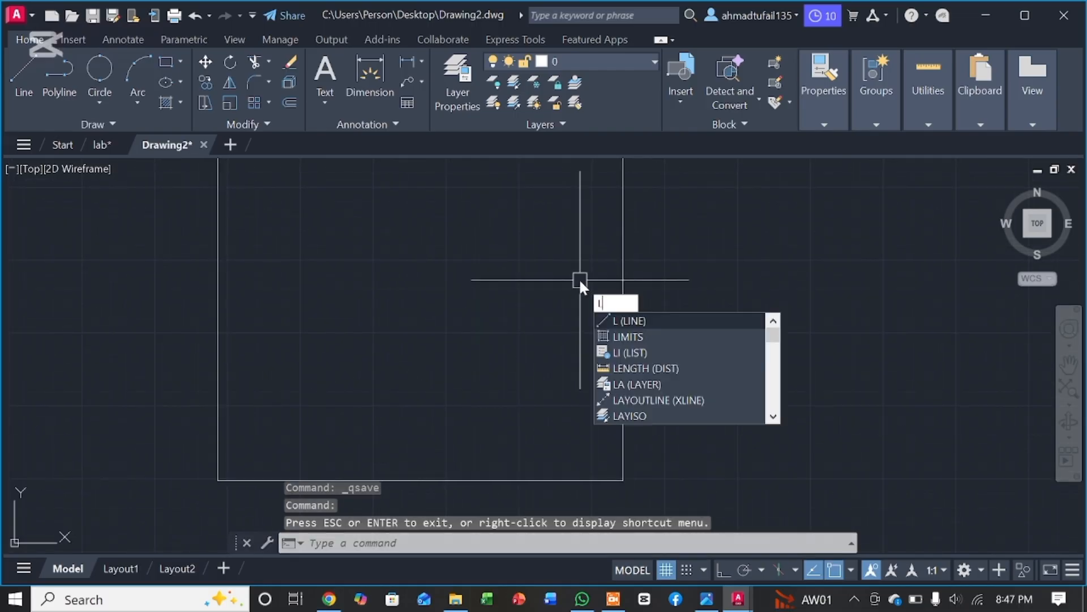
key(Return)
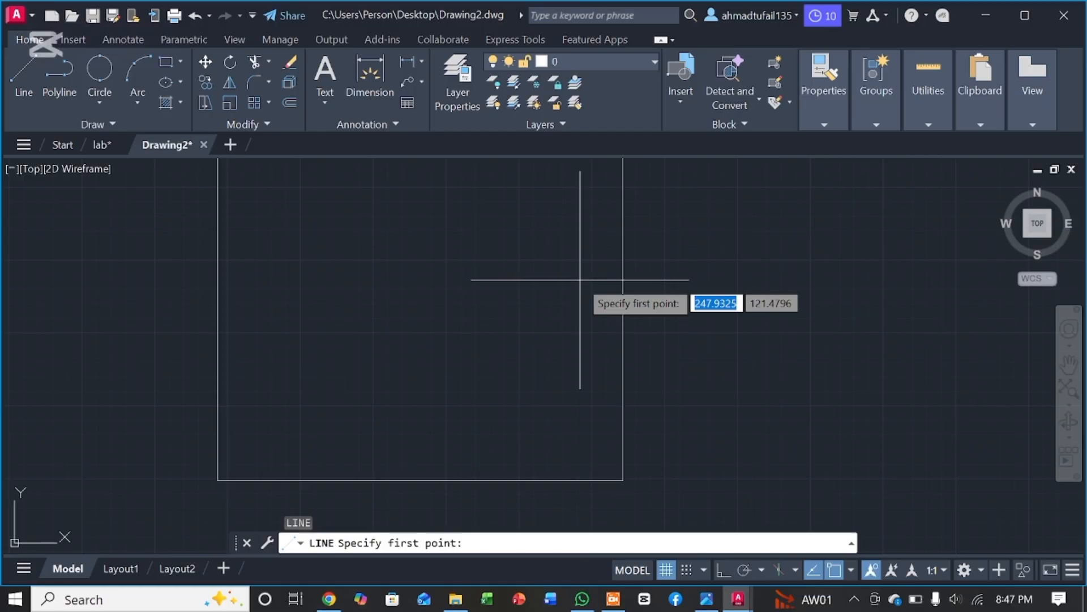
click(217, 480)
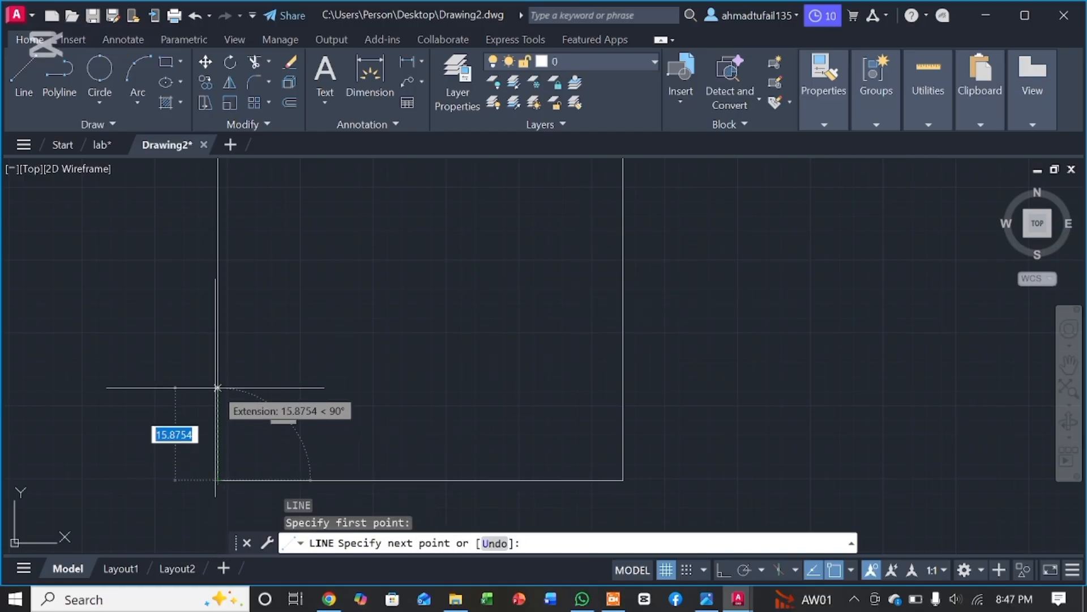
text(15)
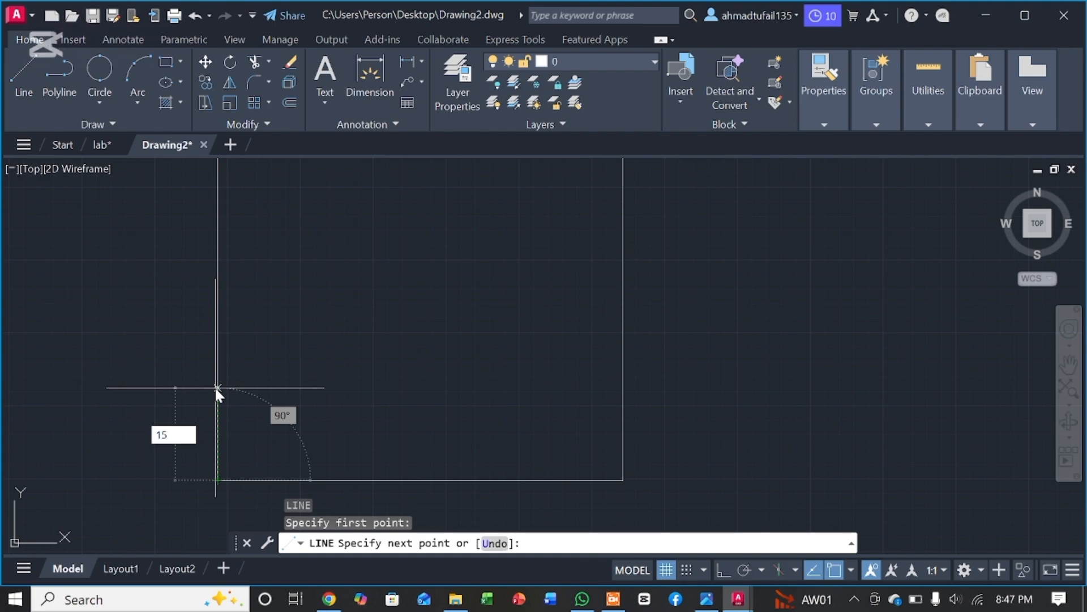
key(Return)
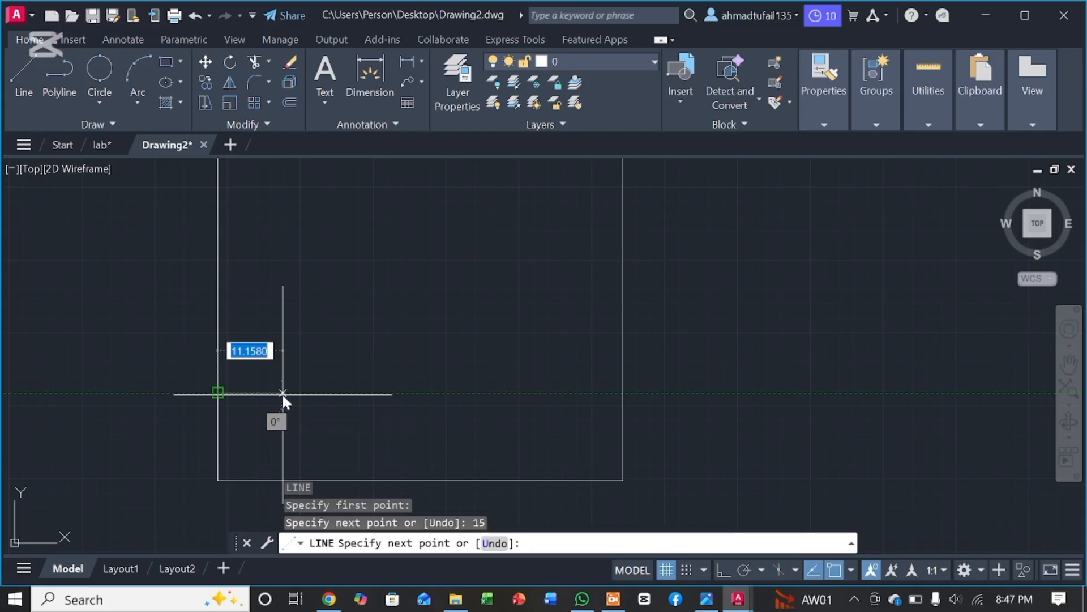
text(10)
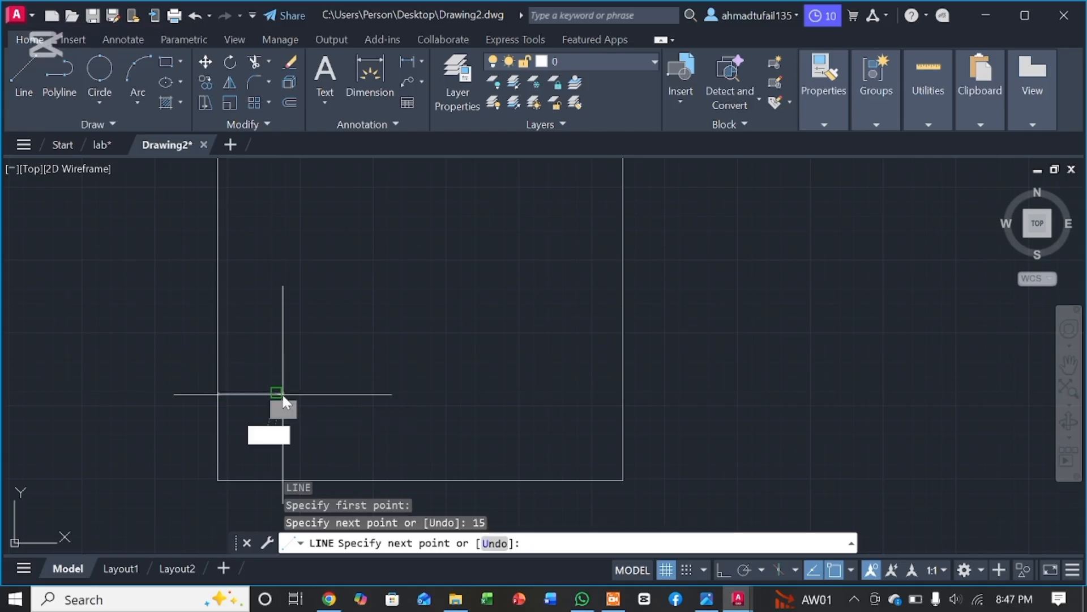
key(Return)
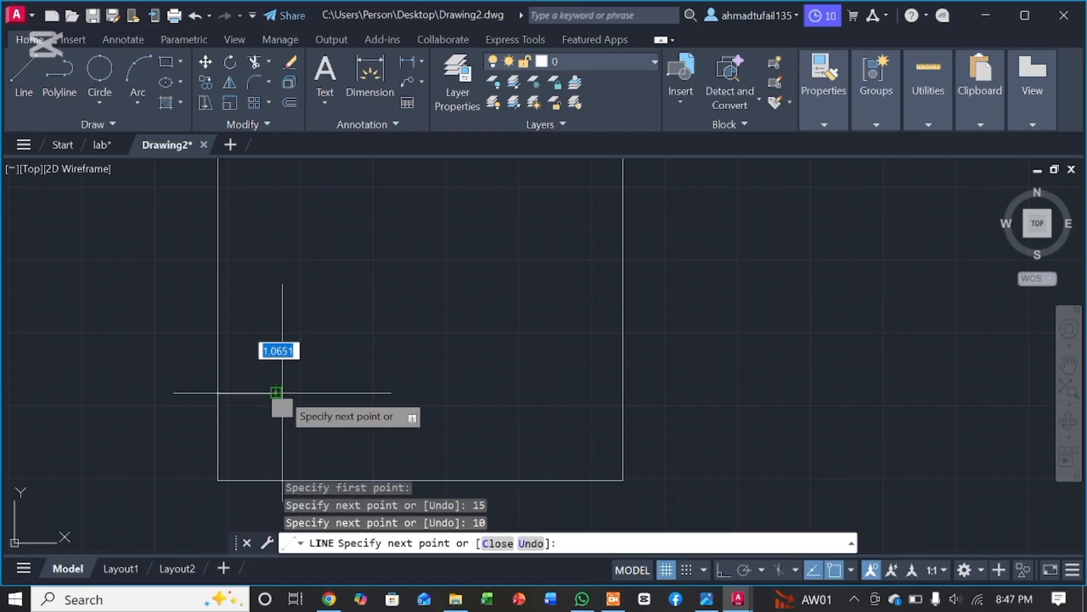
click(281, 391)
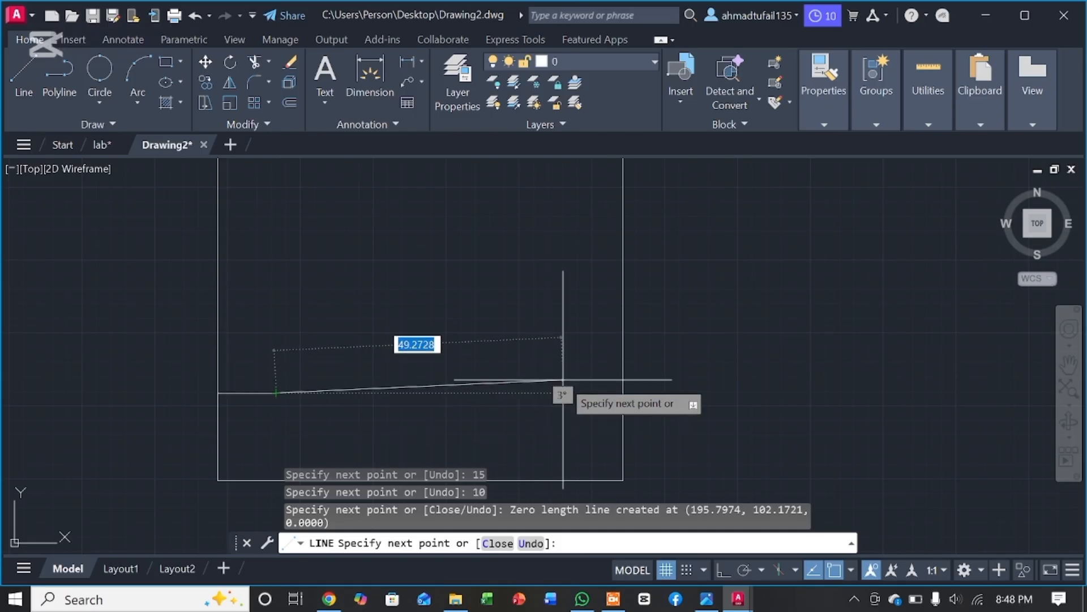
Turn Ortho on and continue the line into a closed rectangle 50 units wide and 15 units high, ending the Line command
key(F8)
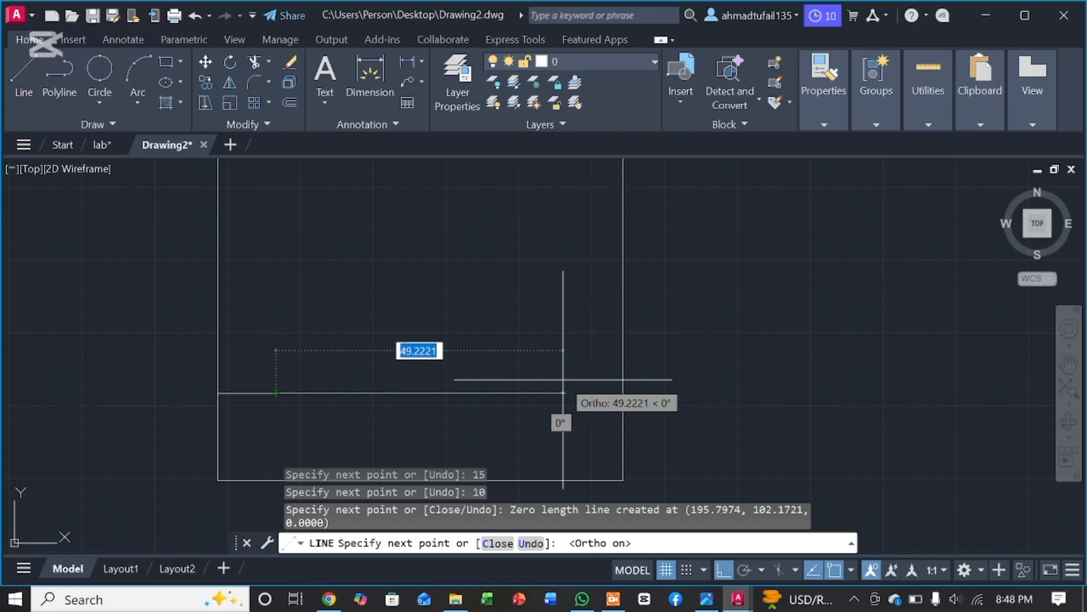
text(50)
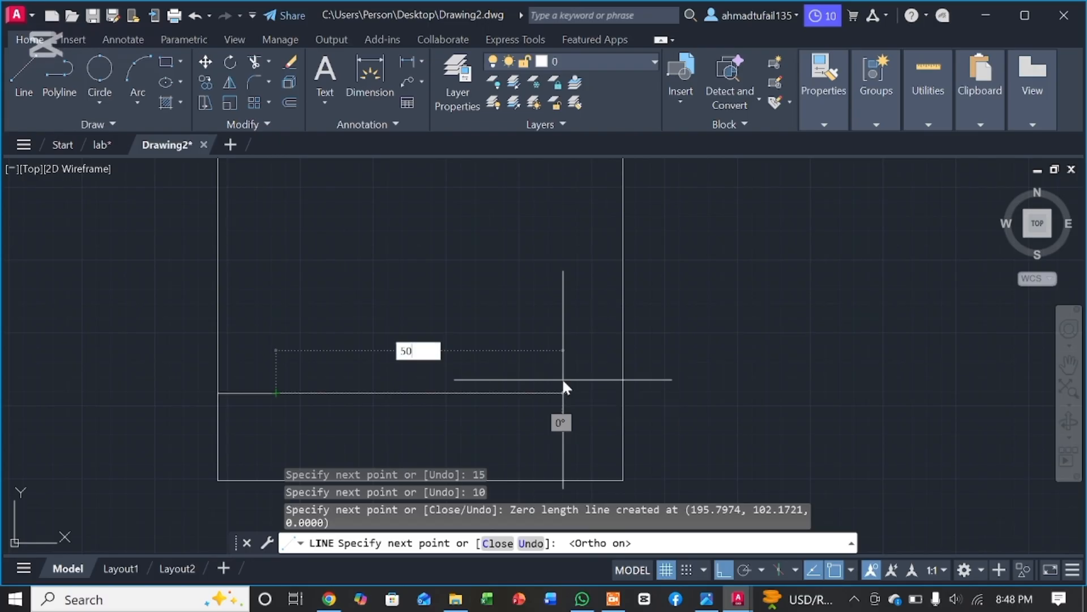
key(Return)
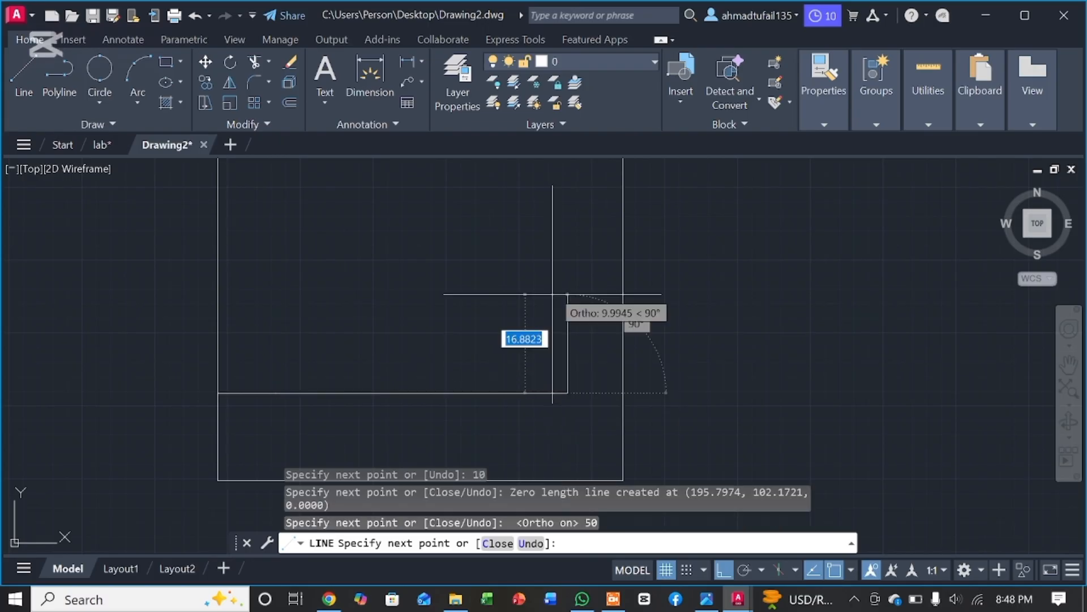
text(15)
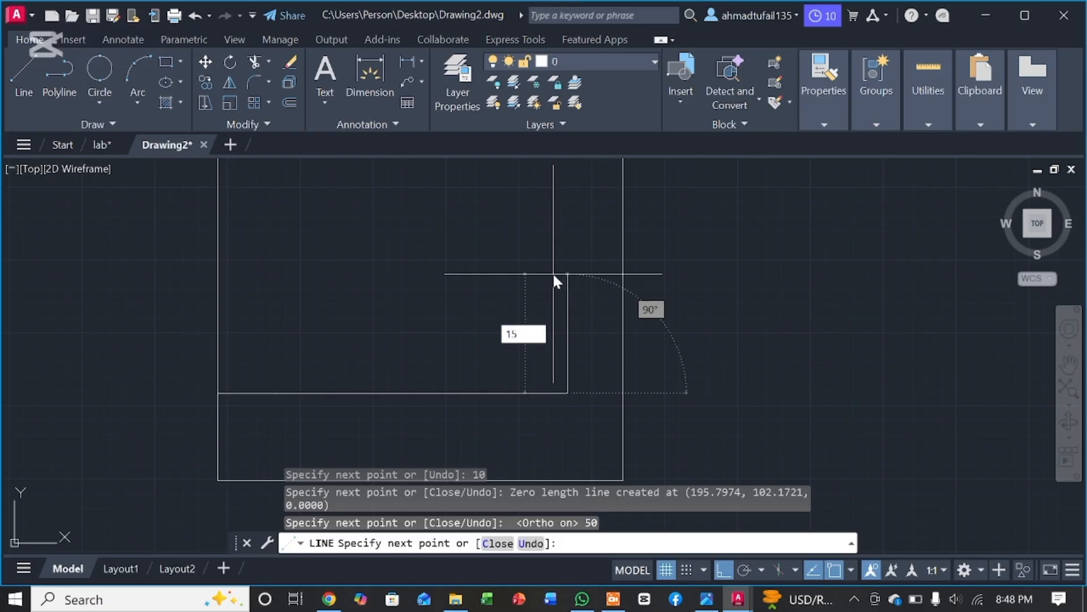
key(Return)
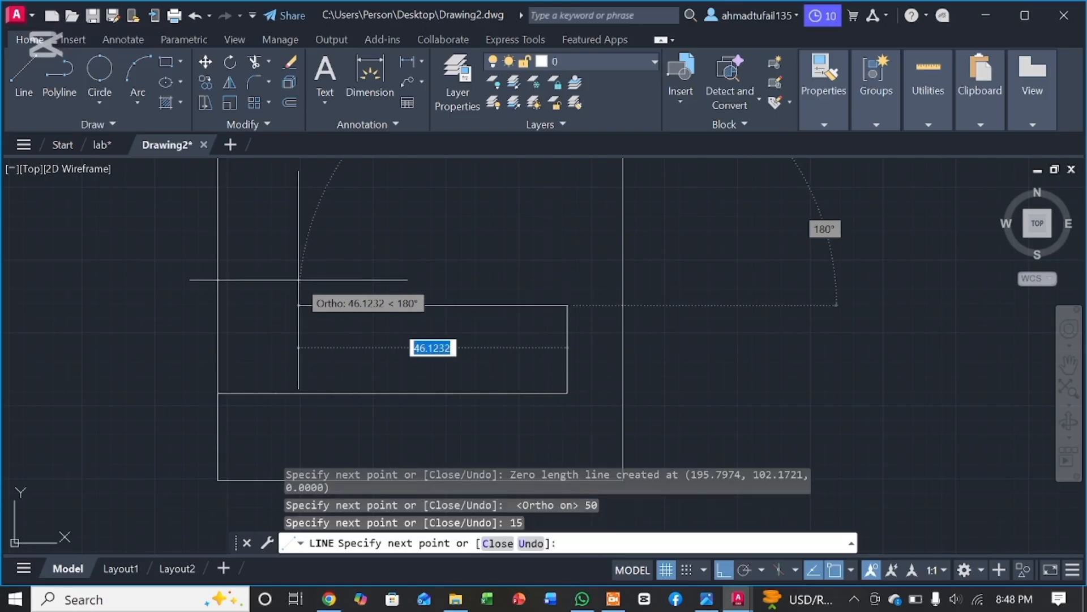
text(50)
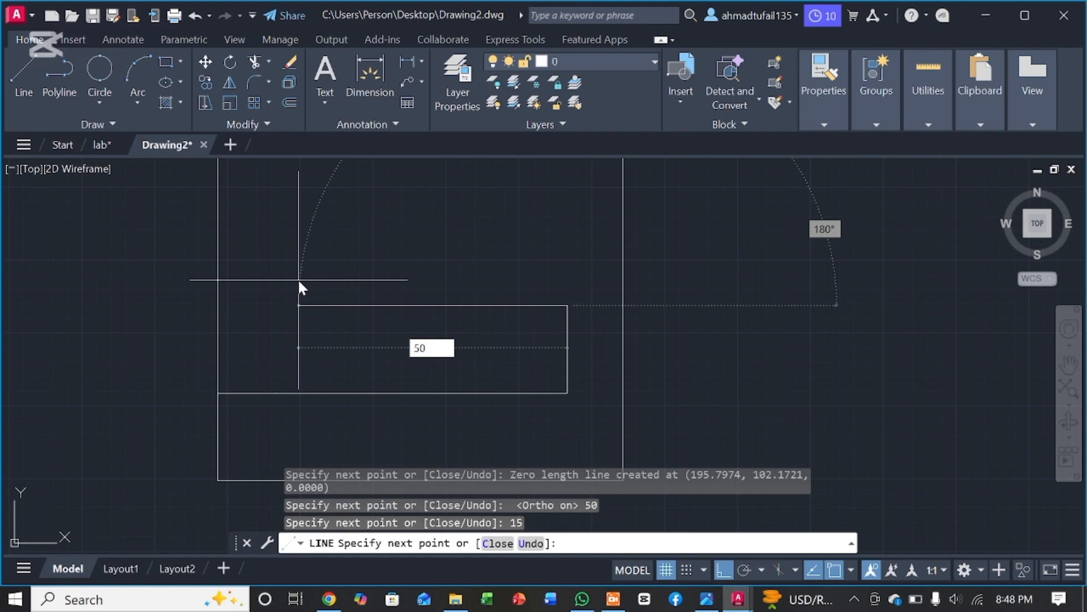
key(Return)
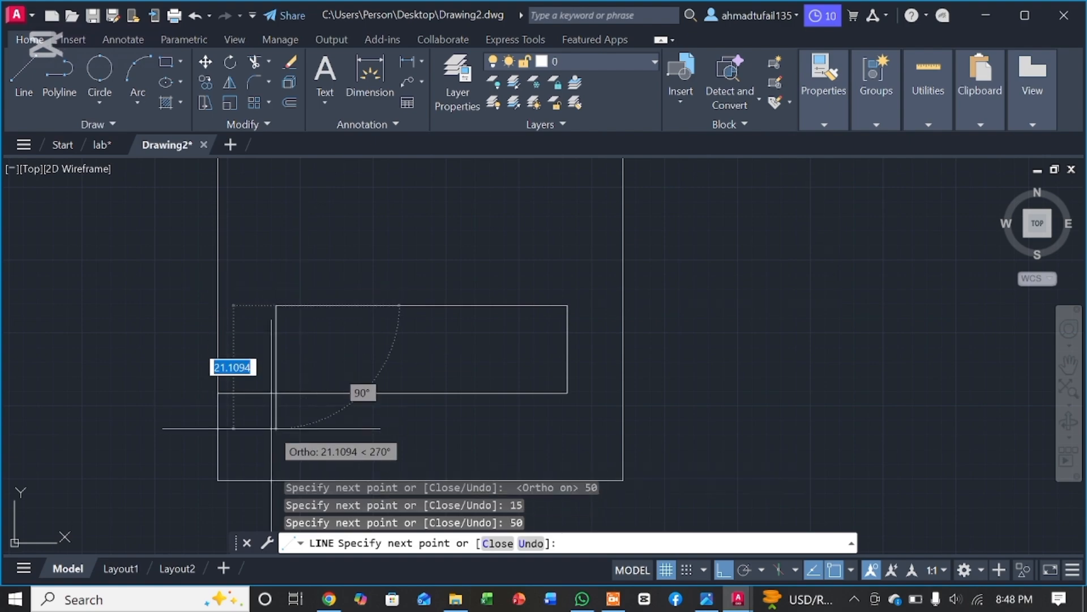
text(15)
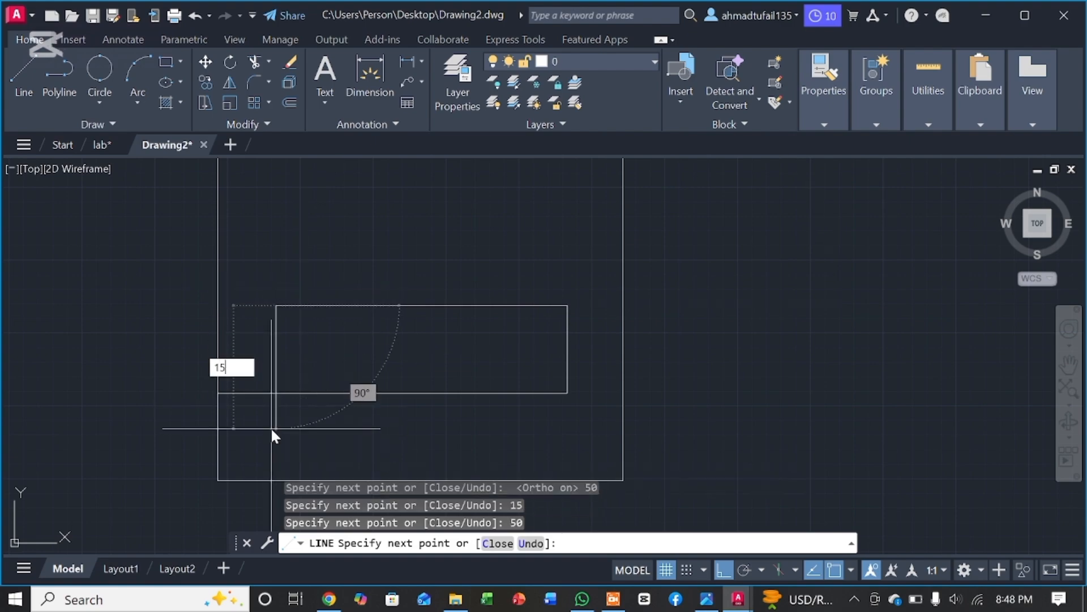
key(Return)
key(Escape)
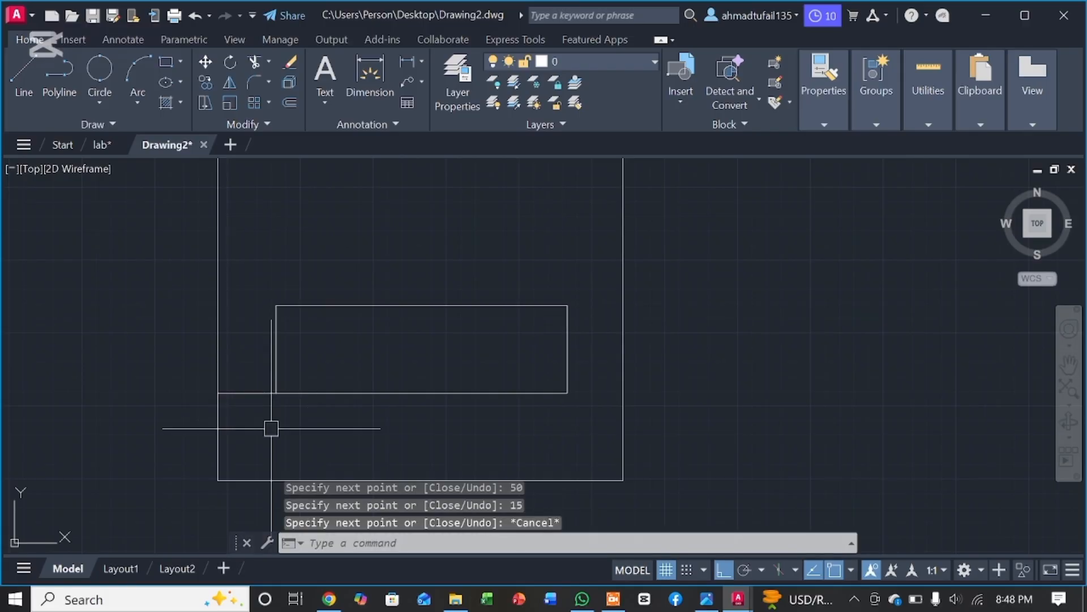
Delete the 10-unit horizontal helper line between the profile's left side and the inner rectangle
click(263, 392)
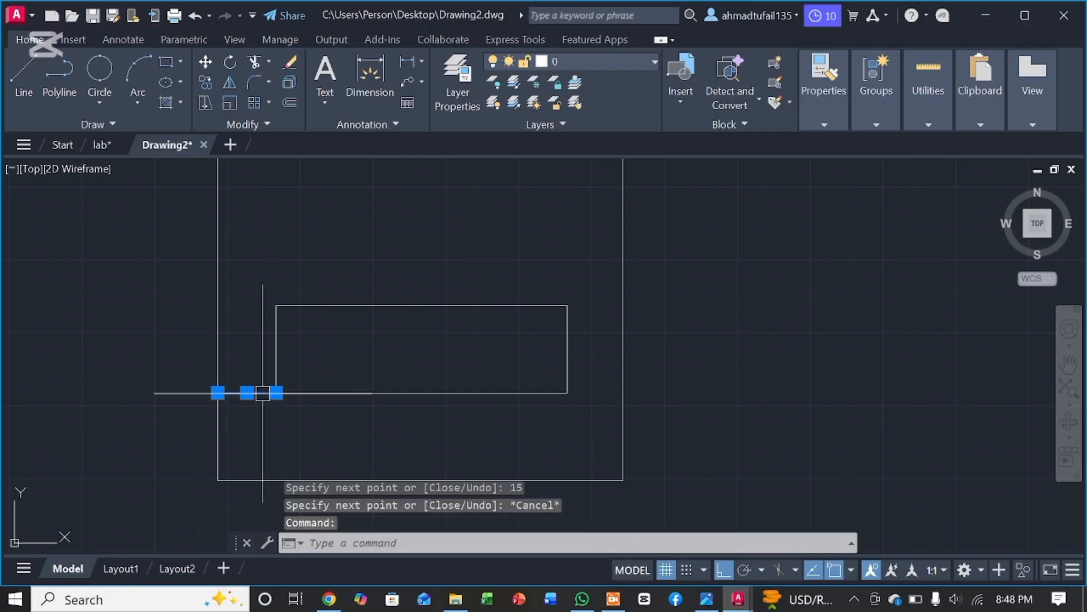
key(Delete)
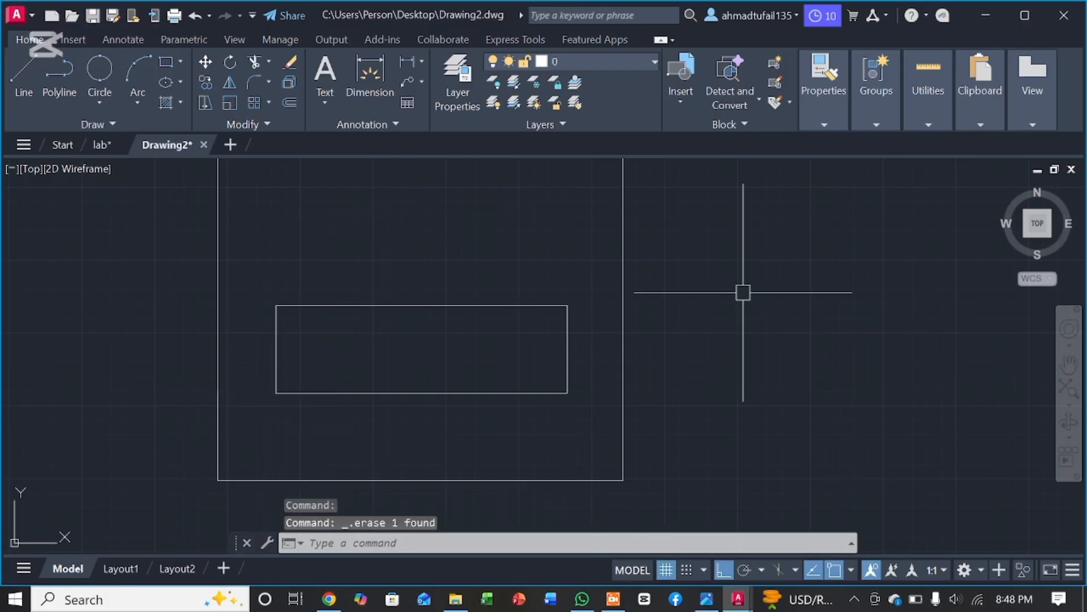
click(1068, 366)
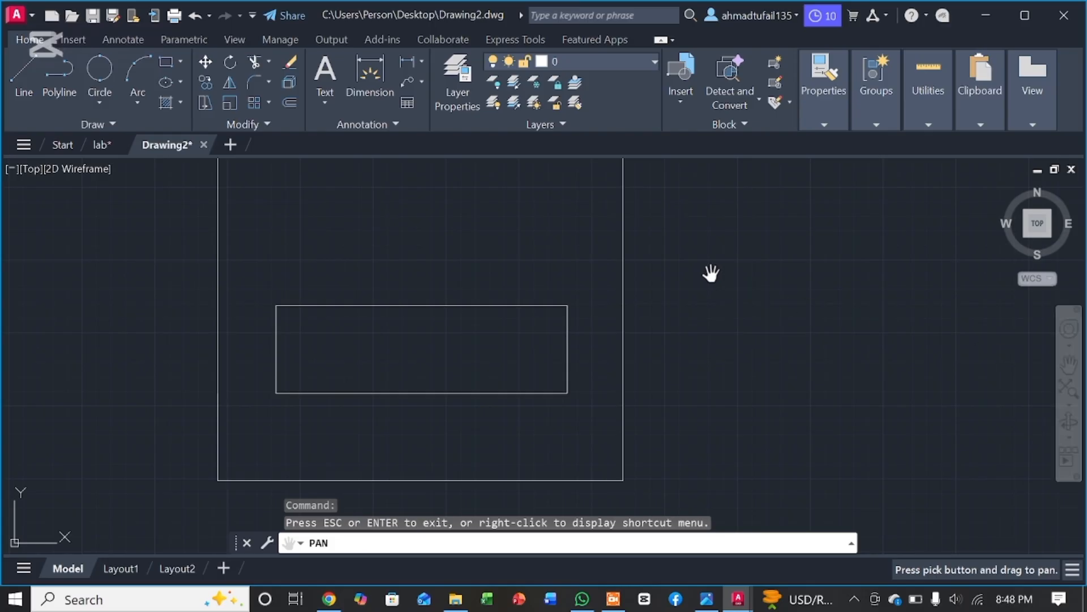
drag(707, 274, 651, 325)
scroll(652, 327, down, 2)
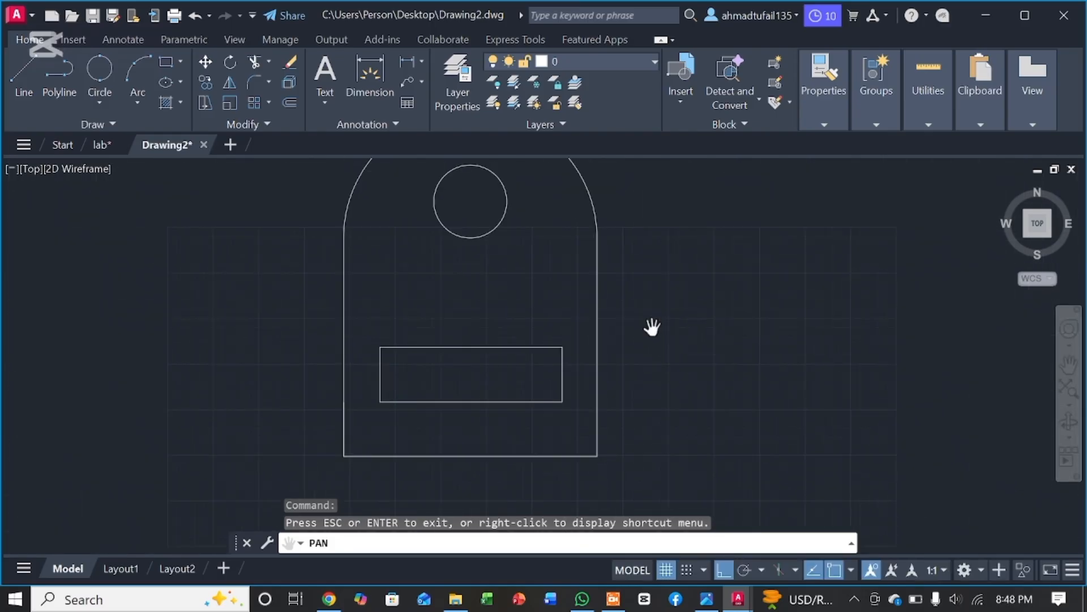
scroll(652, 327, down, 2)
drag(665, 245, 628, 280)
key(Delete)
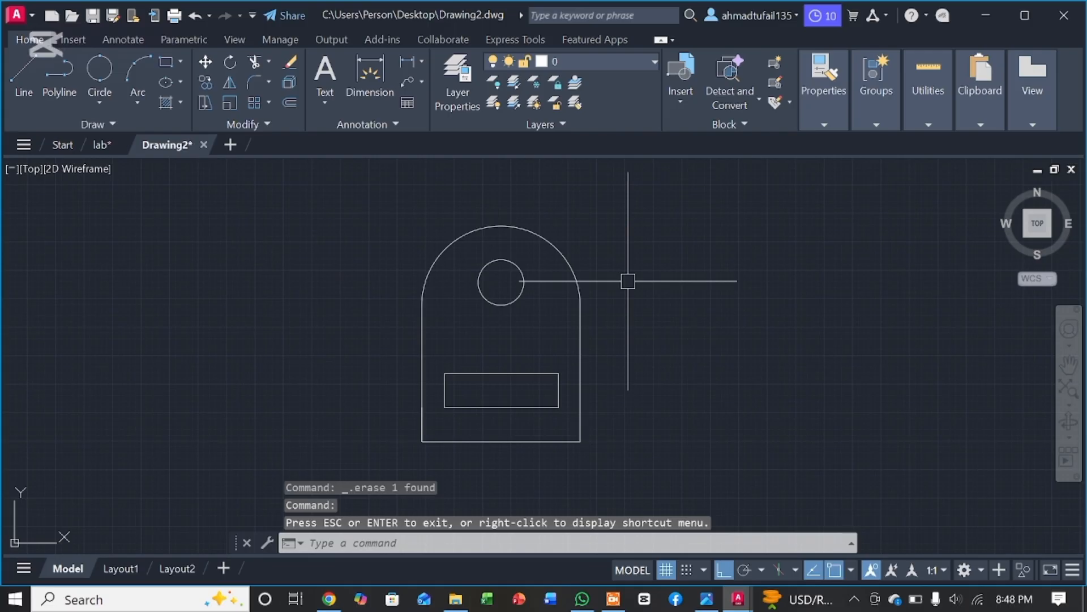
Modify the Standard dimension style with Closed filled arrowheads and a larger arrow size, and set it as the current style
text(d)
key(Return)
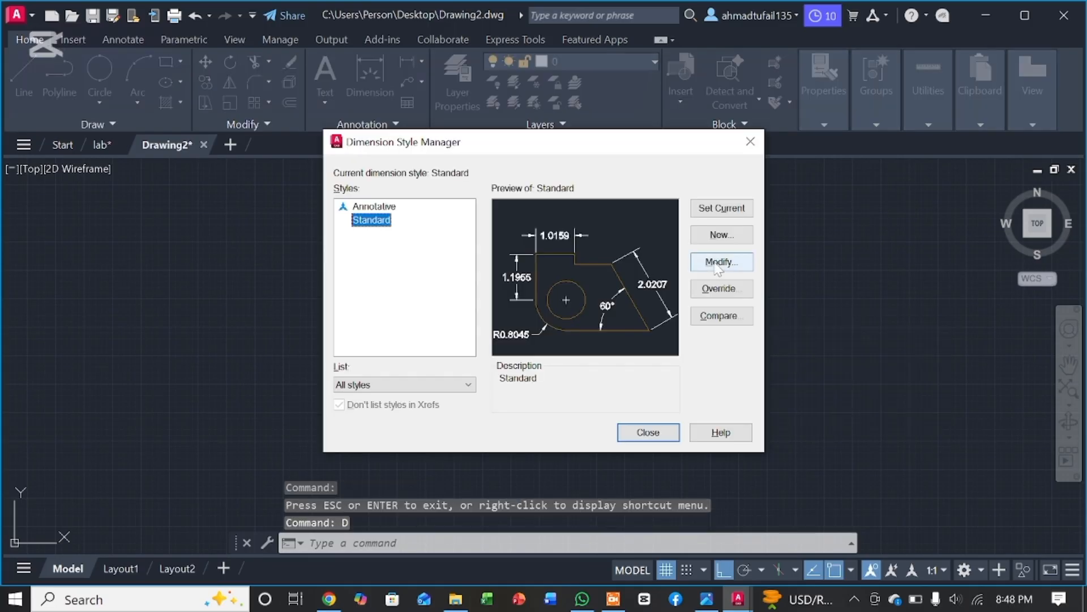
click(717, 263)
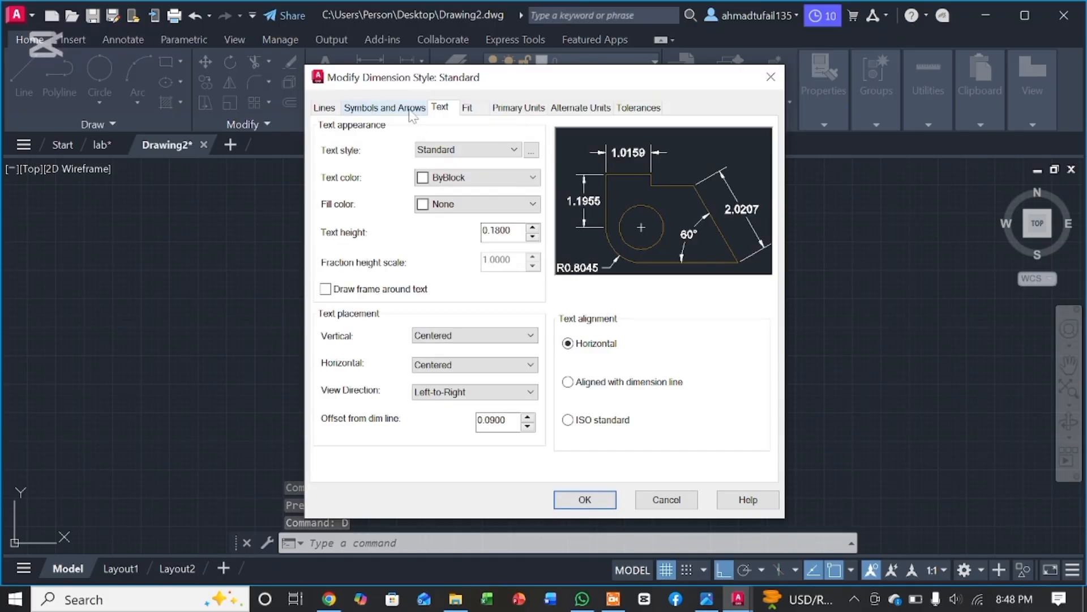
click(413, 111)
click(433, 164)
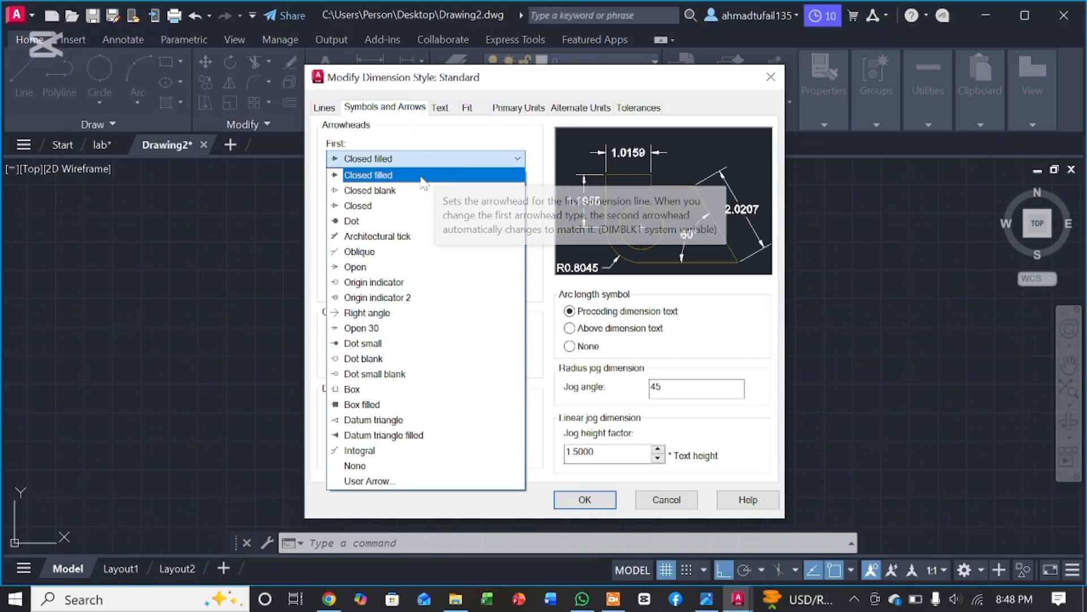
click(426, 174)
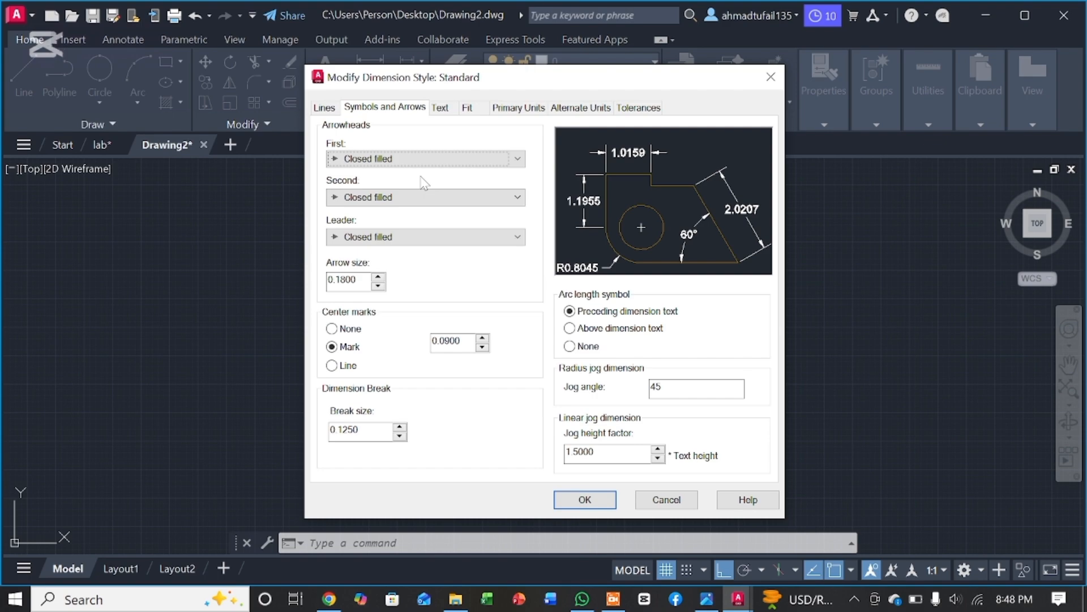
click(377, 277)
click(516, 107)
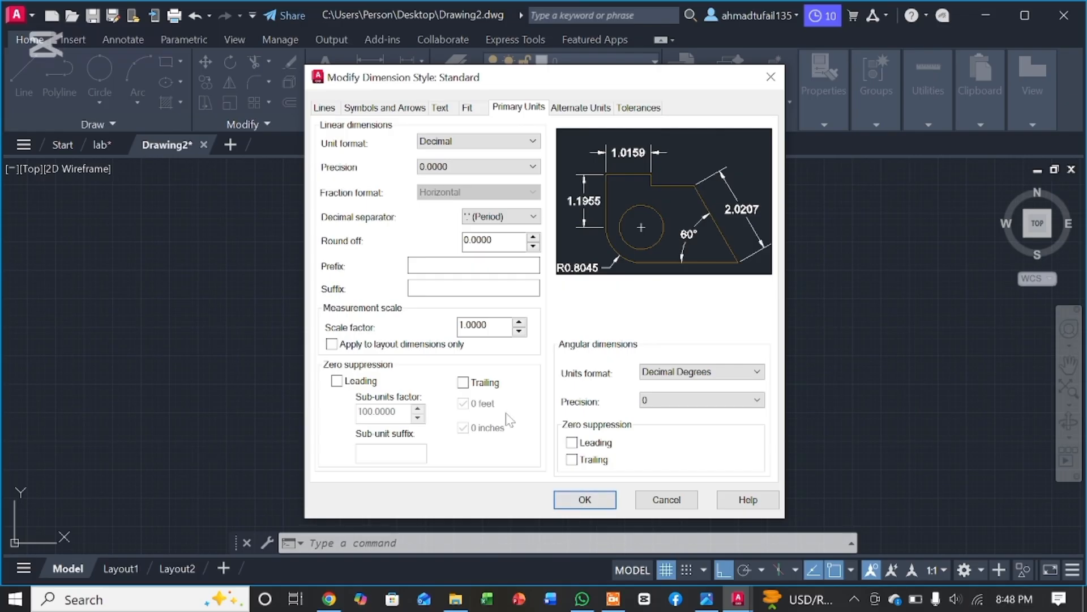
click(585, 501)
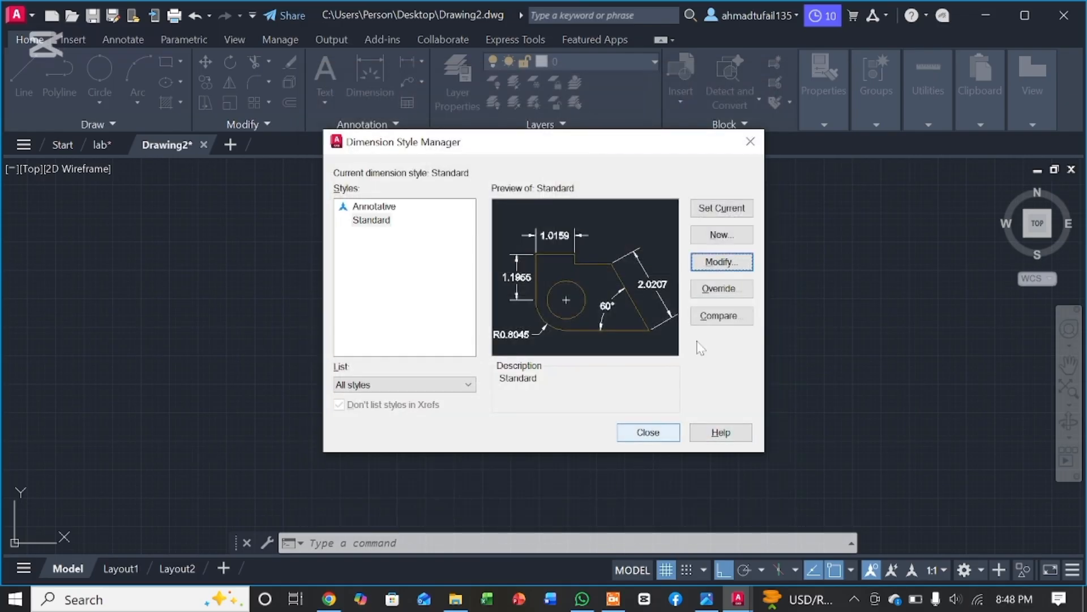
click(721, 208)
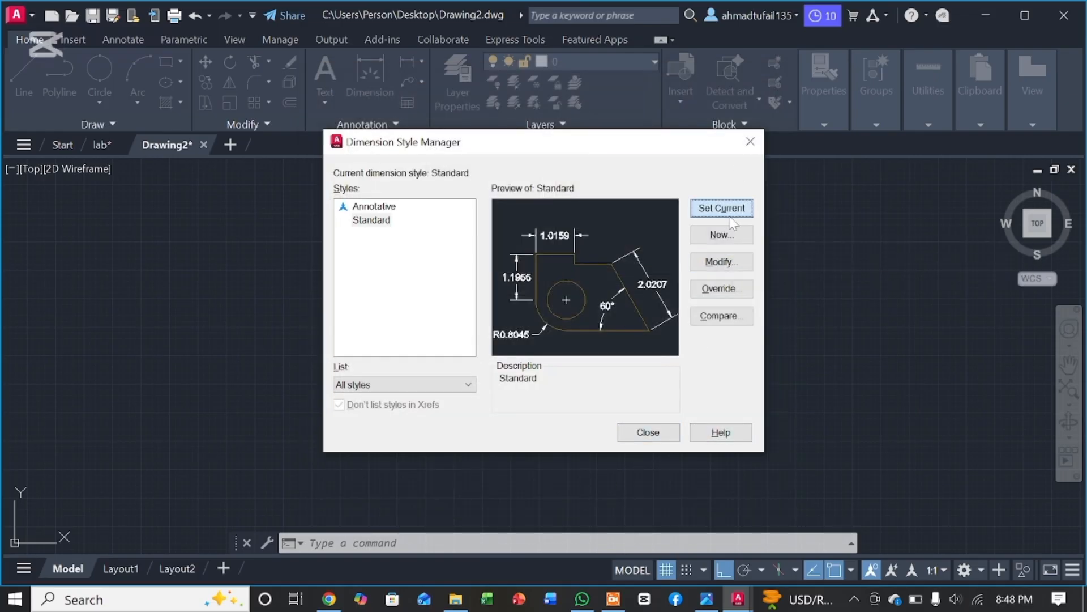
click(648, 430)
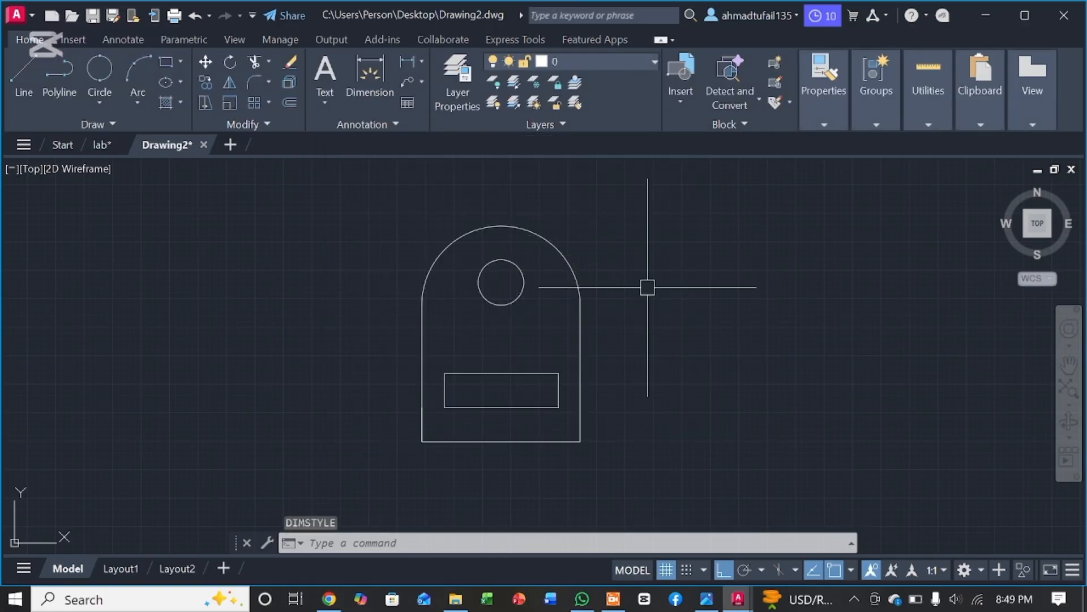
Dimension the profile's right vertical side from the arc's end to the lower-right corner, placing the dimension outside the profile
click(390, 75)
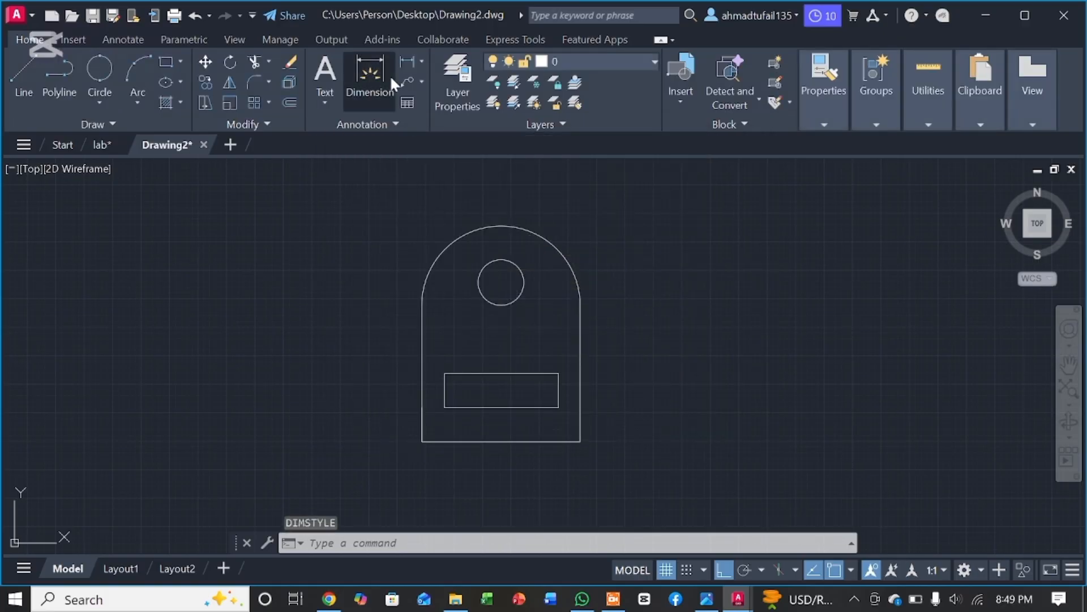
click(580, 305)
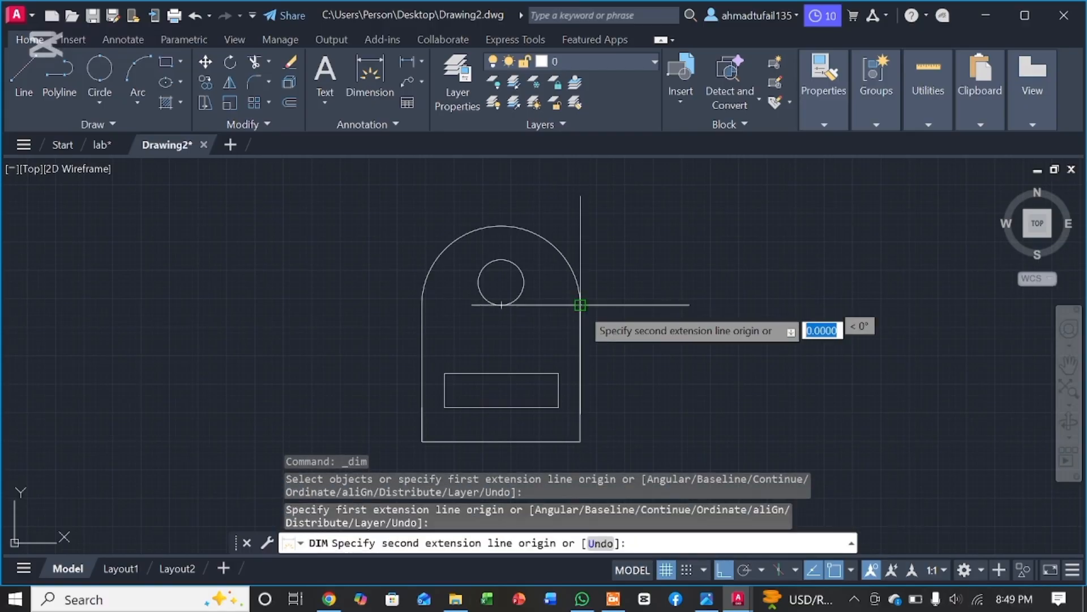
click(580, 441)
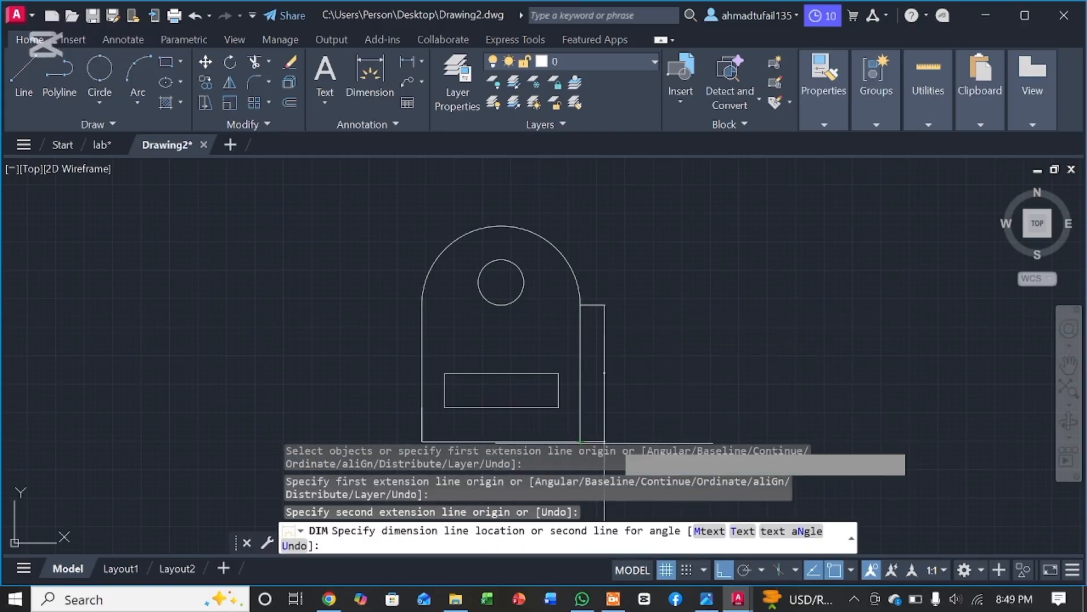
click(617, 378)
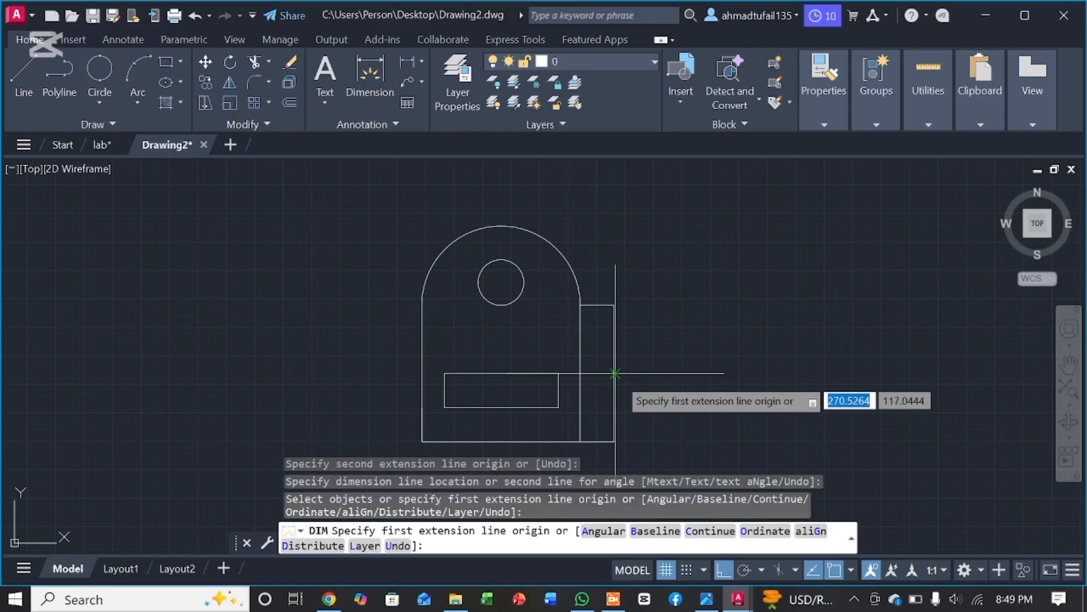
scroll(615, 374, up, 4)
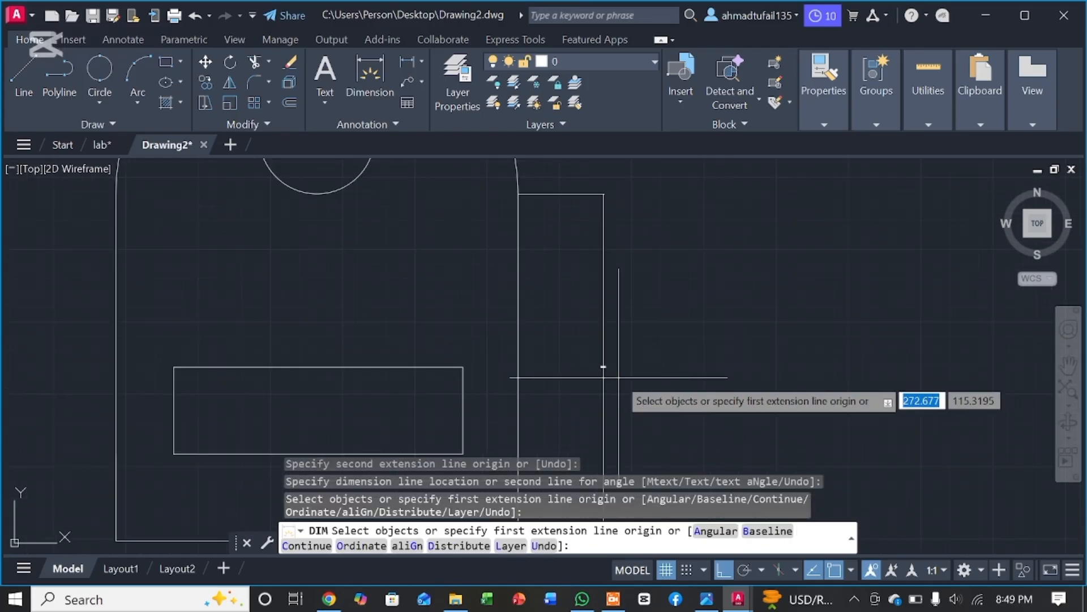
scroll(618, 377, up, 4)
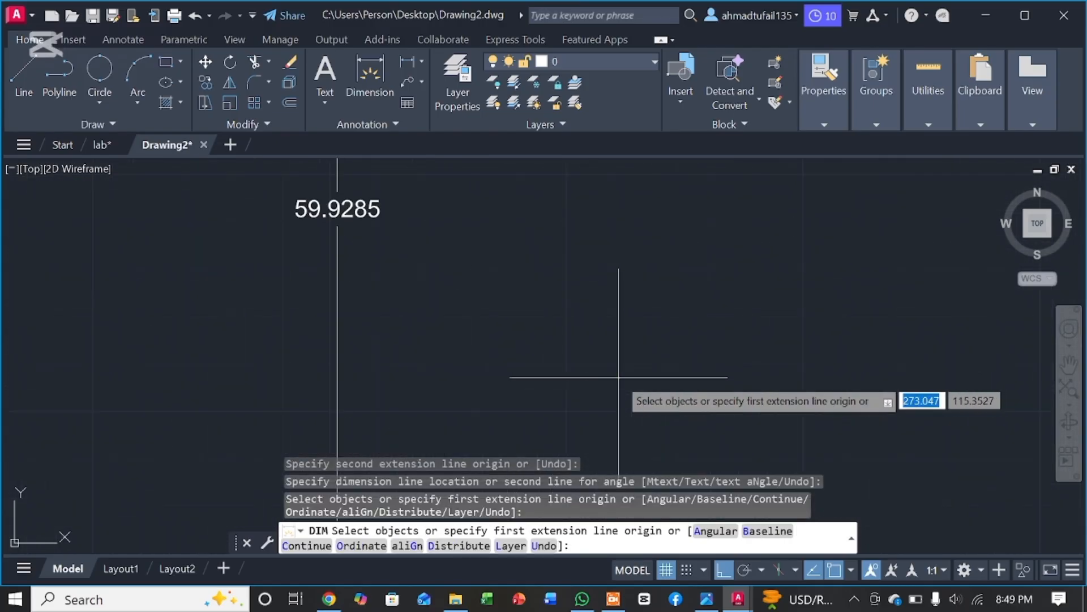
scroll(618, 377, down, 5)
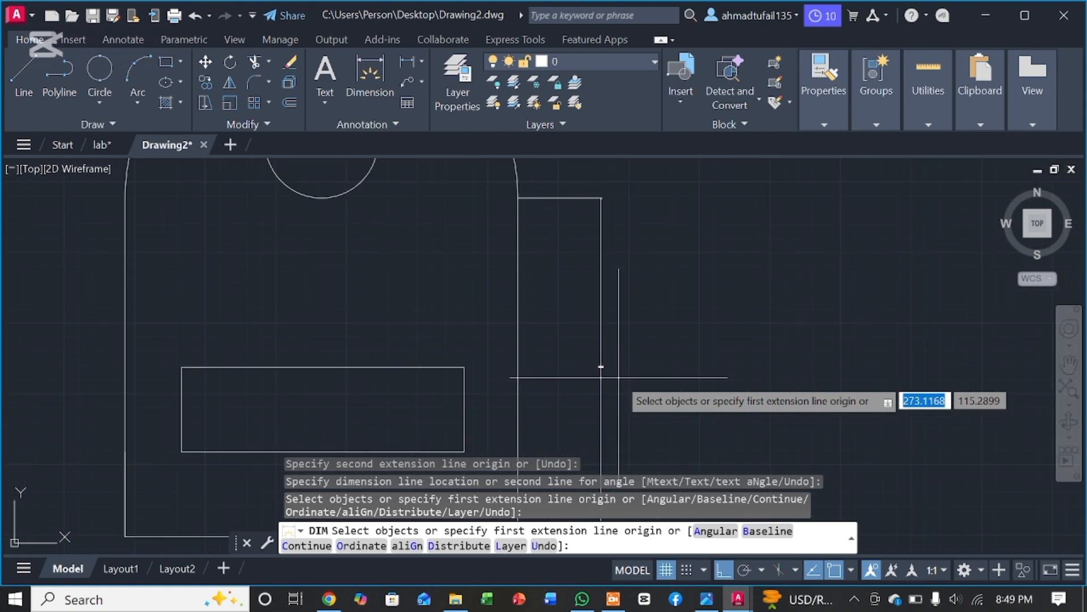
scroll(612, 369, down, 2)
click(610, 365)
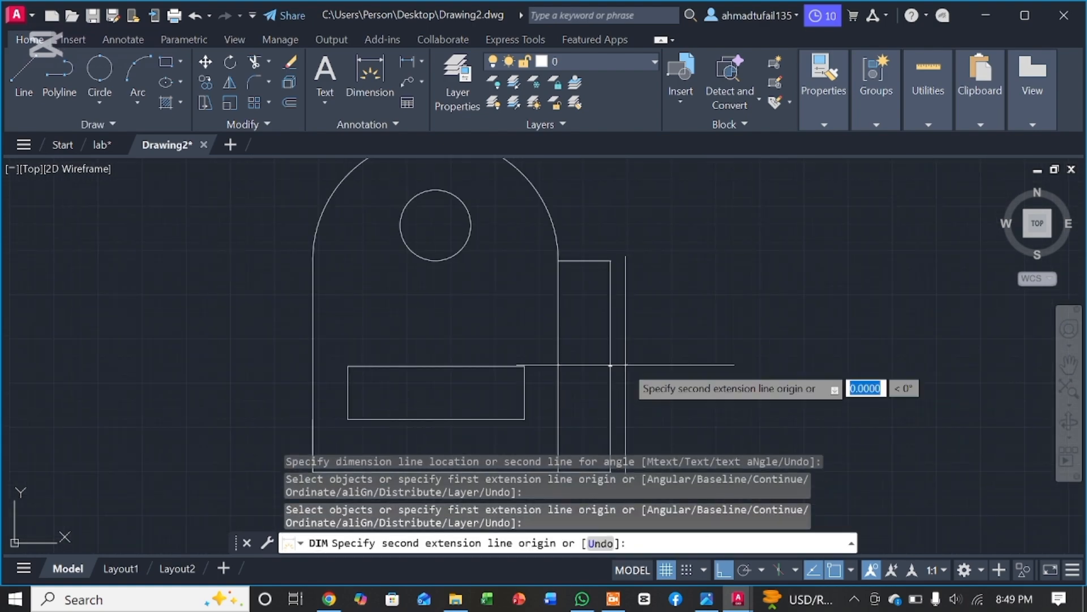
click(664, 364)
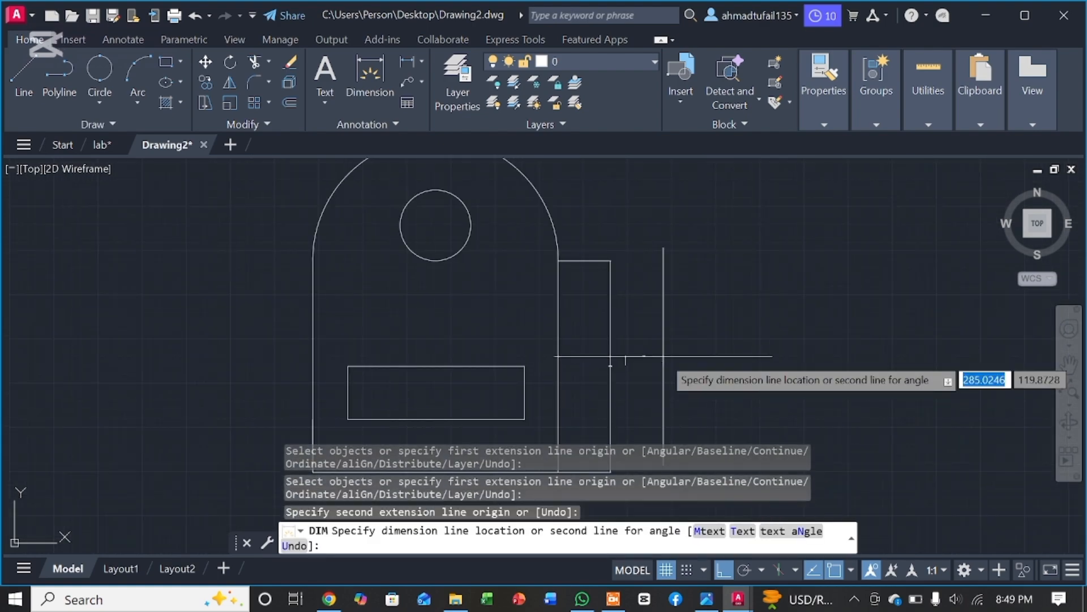
click(704, 359)
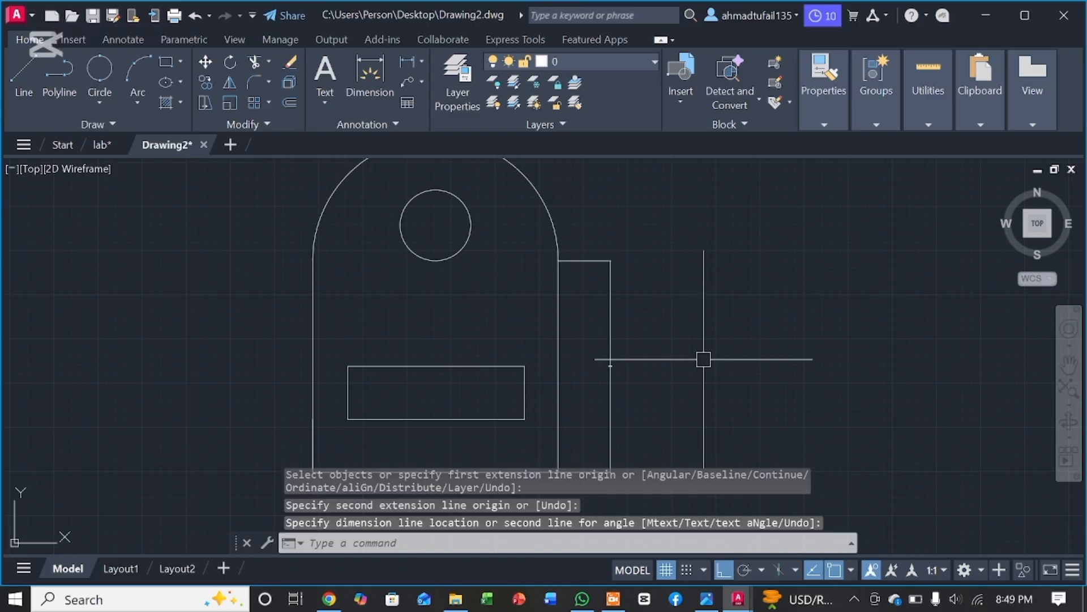
Increase the text height of the Standard dimension style and set the style as current
key(Return)
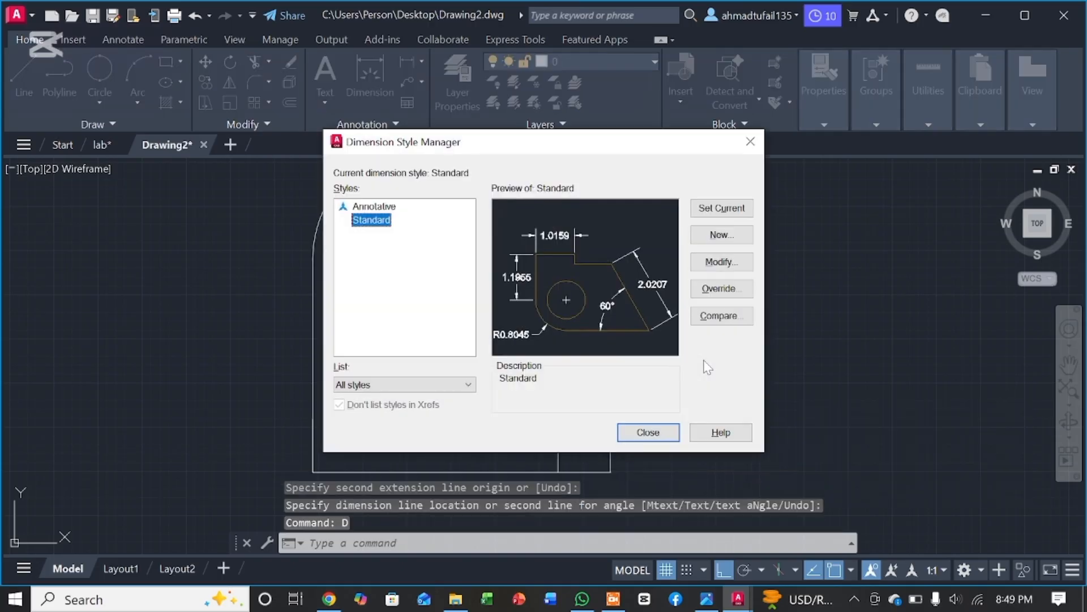
click(722, 262)
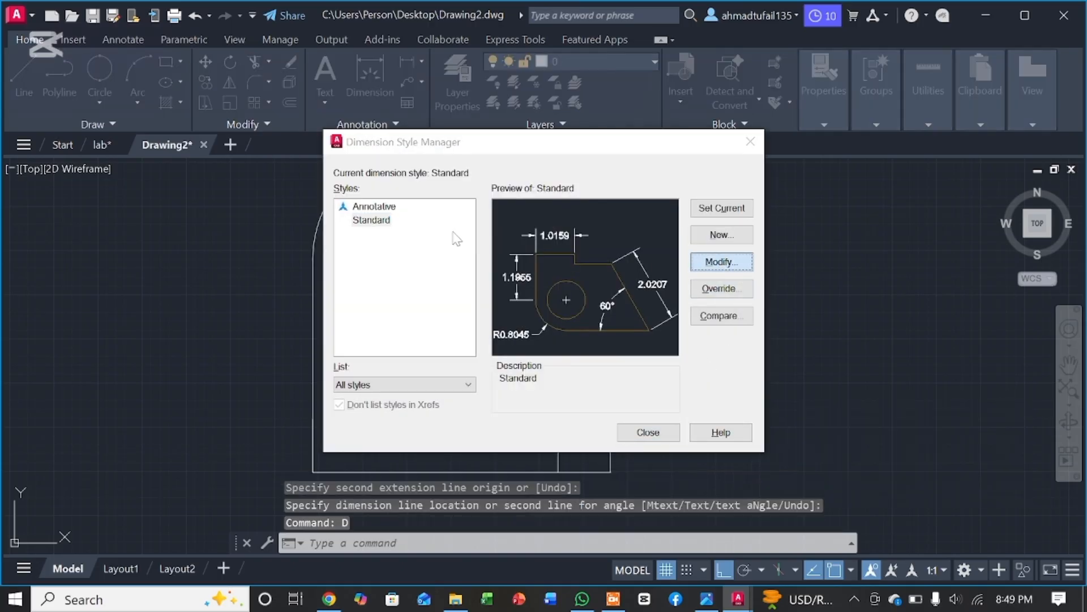
click(441, 108)
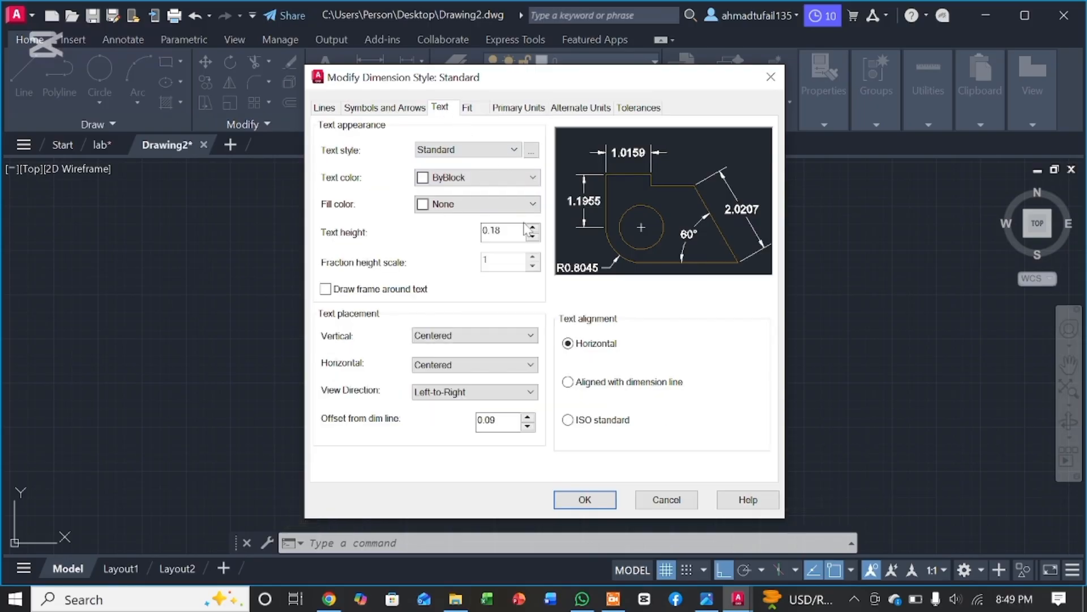
click(507, 231)
click(584, 499)
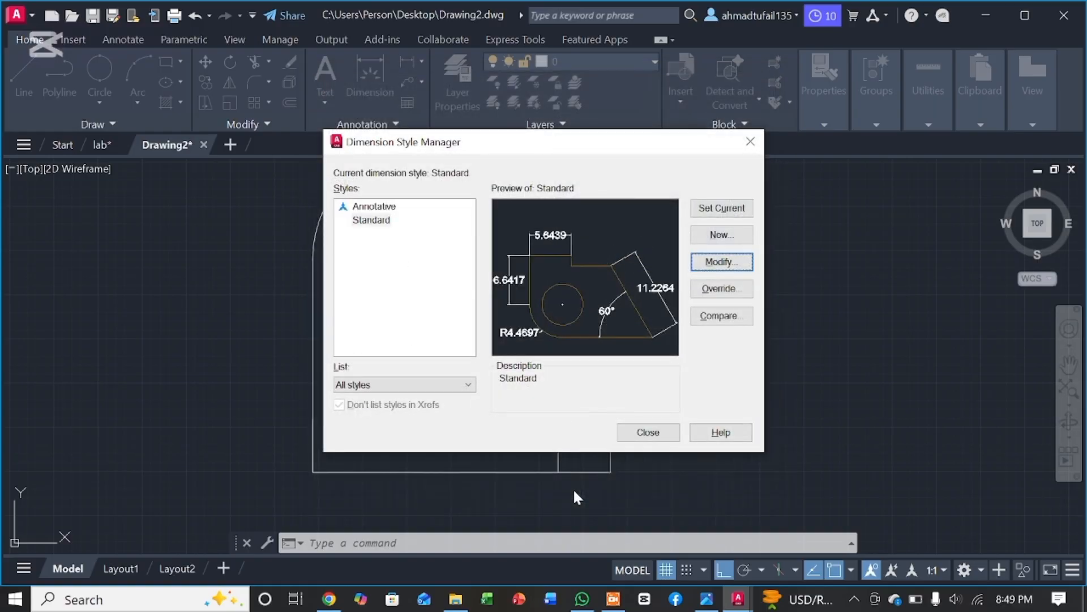
click(735, 210)
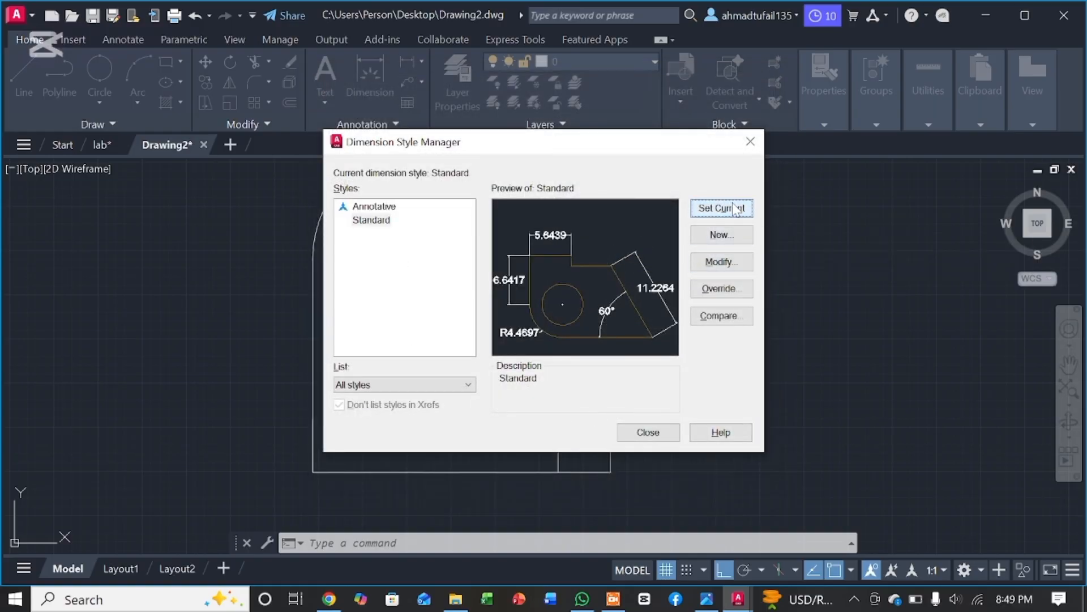
click(644, 432)
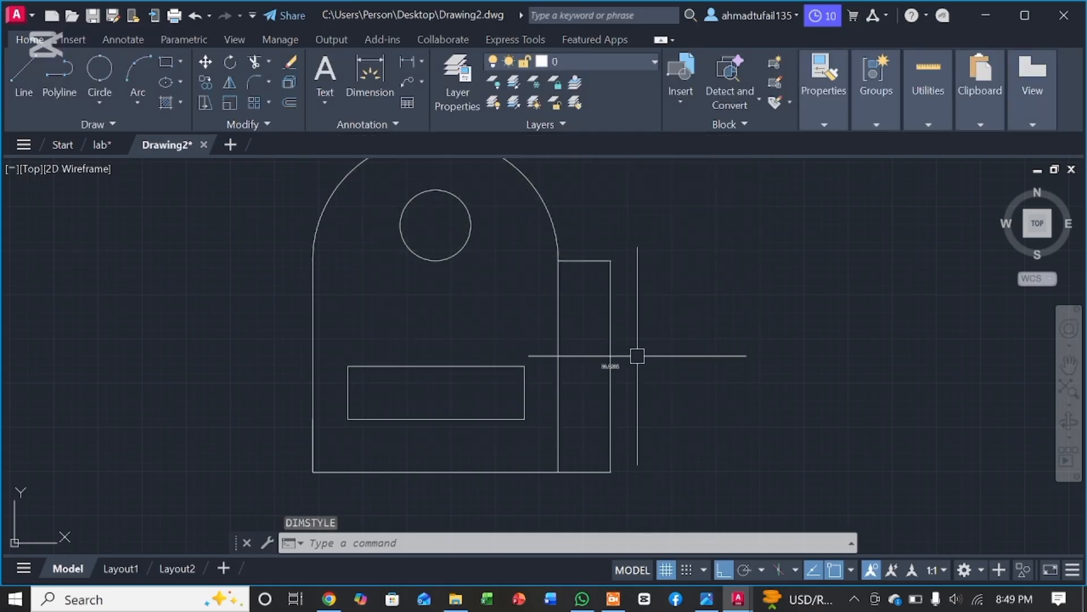
Set the text height of the Standard dimension style to 2 and make the style current
scroll(637, 355, up, 6)
scroll(637, 356, down, 6)
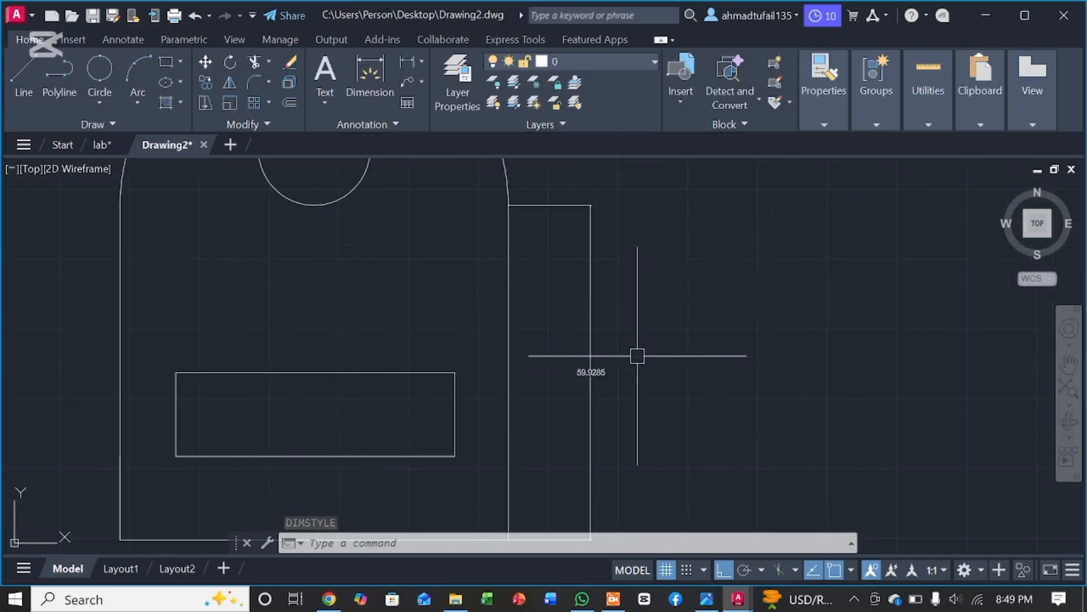
text(D)
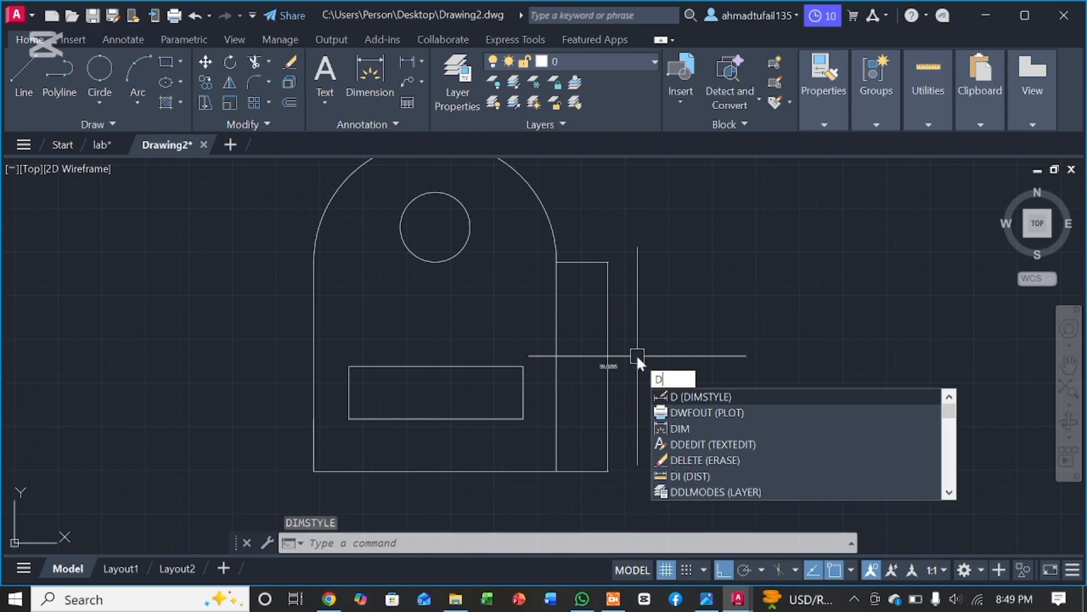
key(Return)
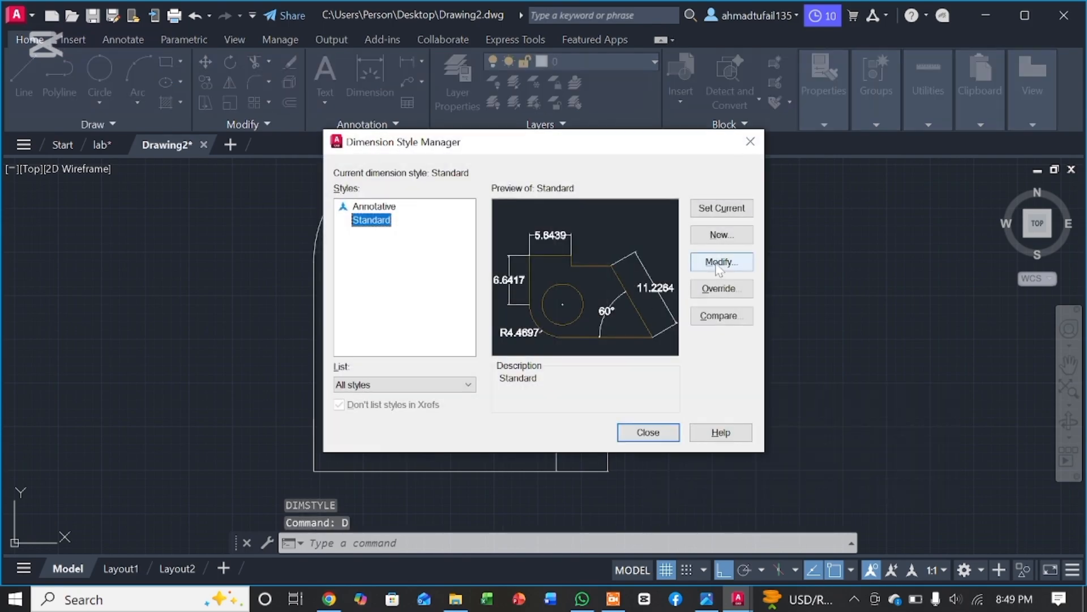
click(718, 264)
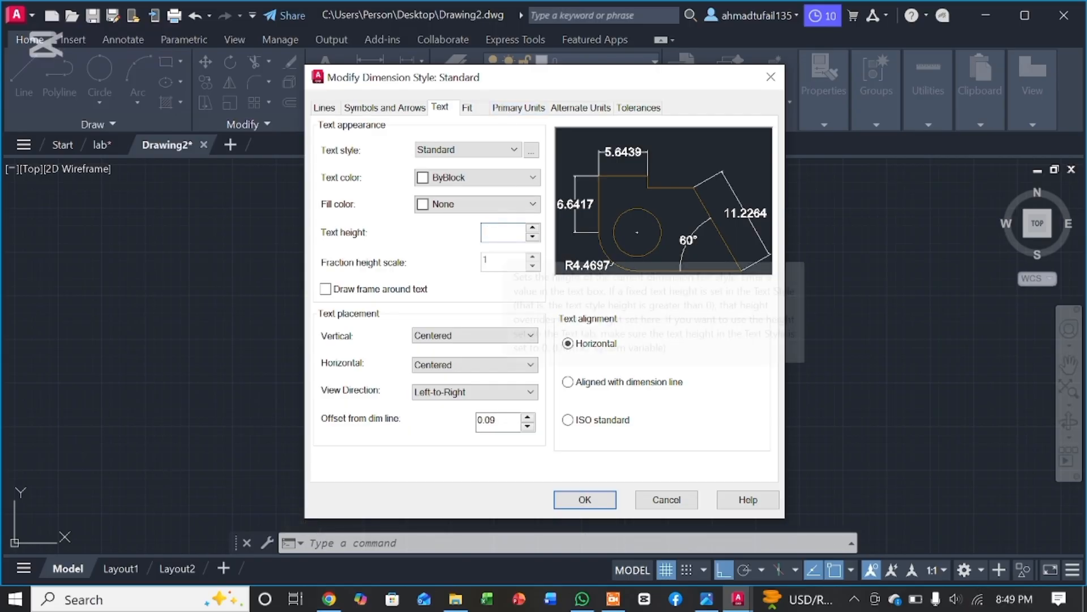
text(2)
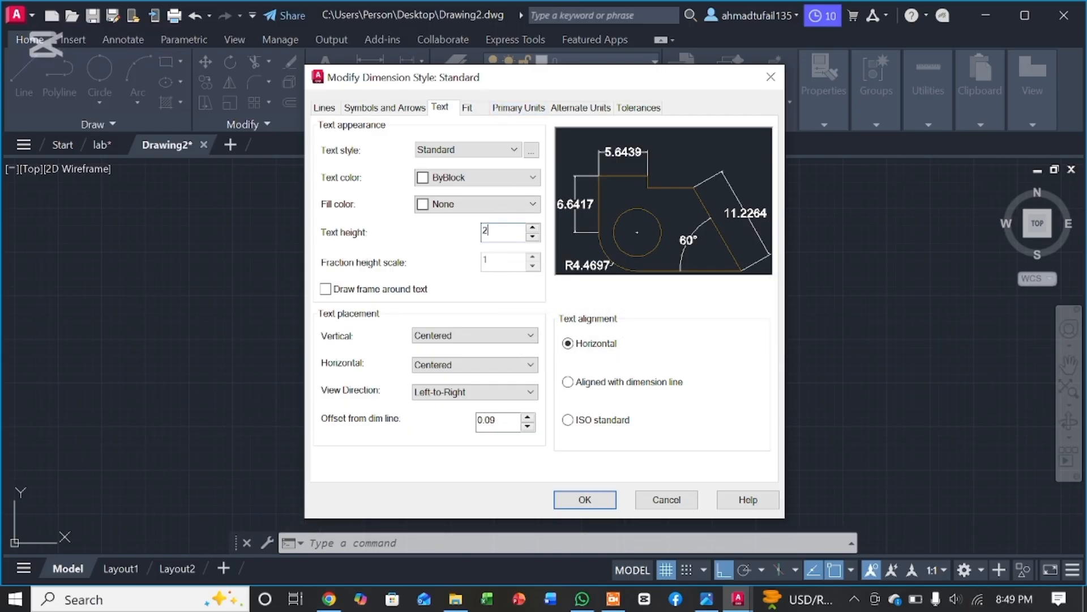
click(583, 500)
click(740, 207)
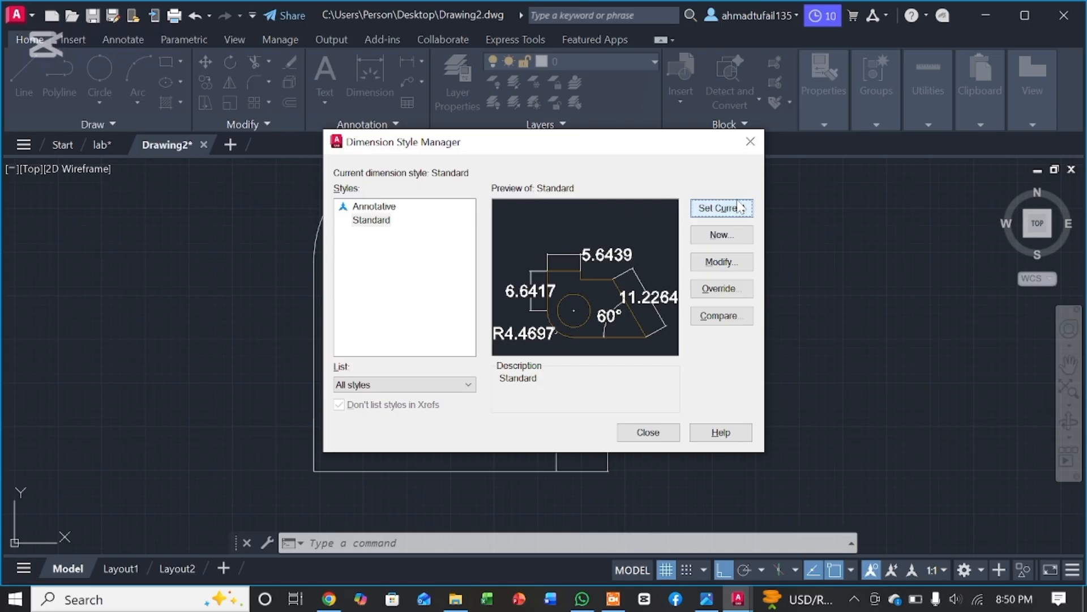
click(648, 432)
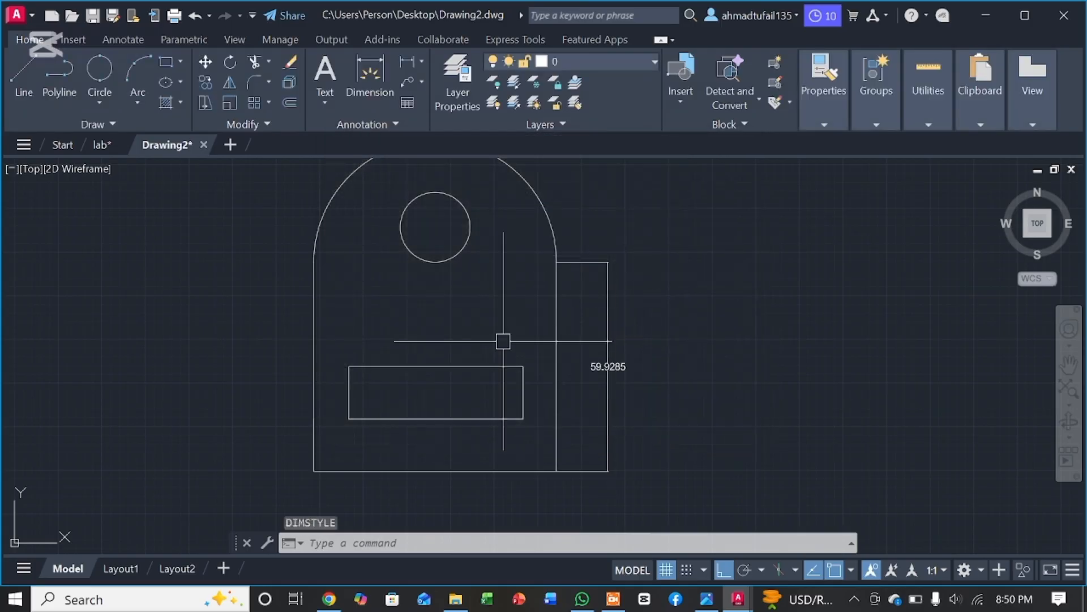
Dimension the profile's base from its lower-left to its lower-right corner, placing the dimension below the profile
click(359, 66)
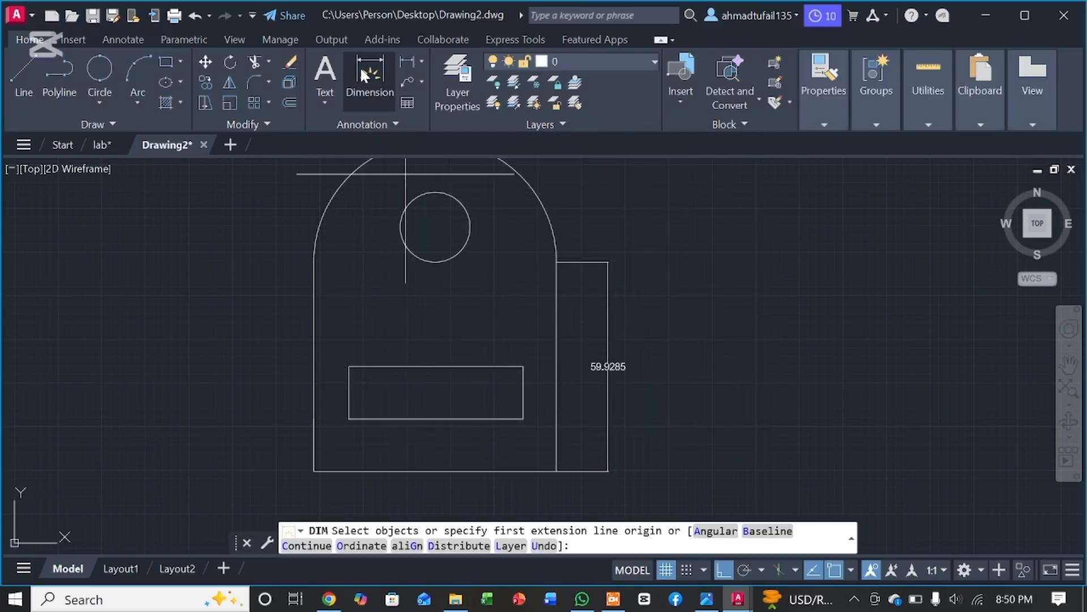
click(314, 469)
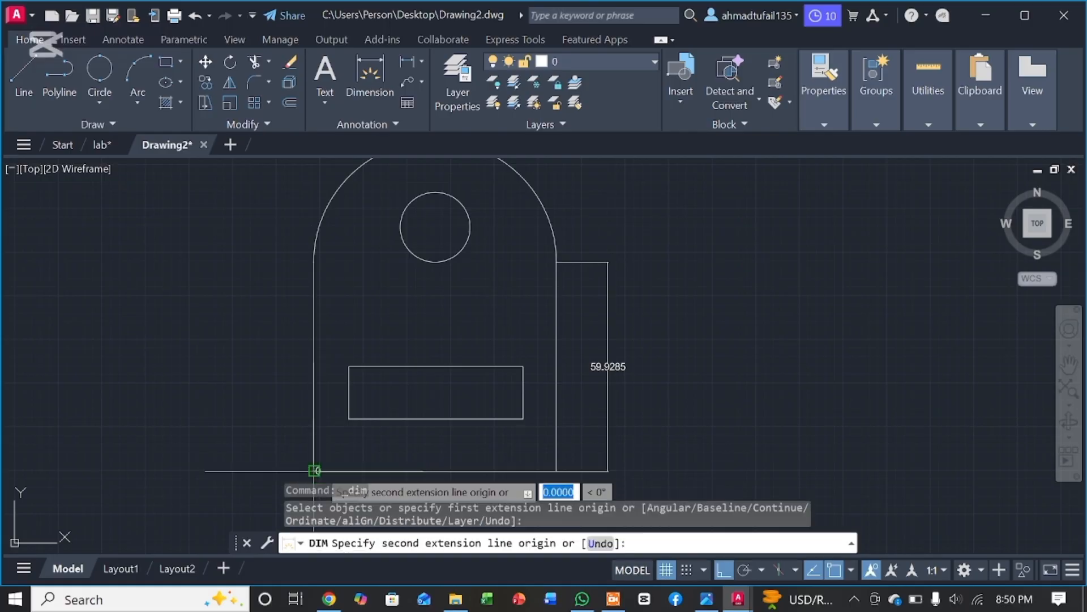
click(557, 469)
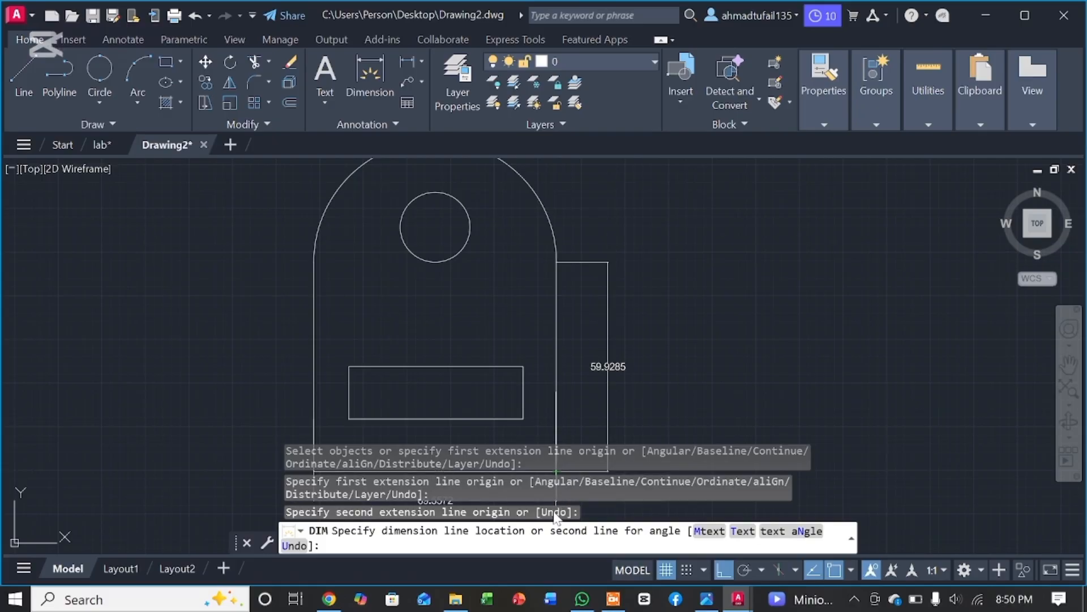
click(560, 509)
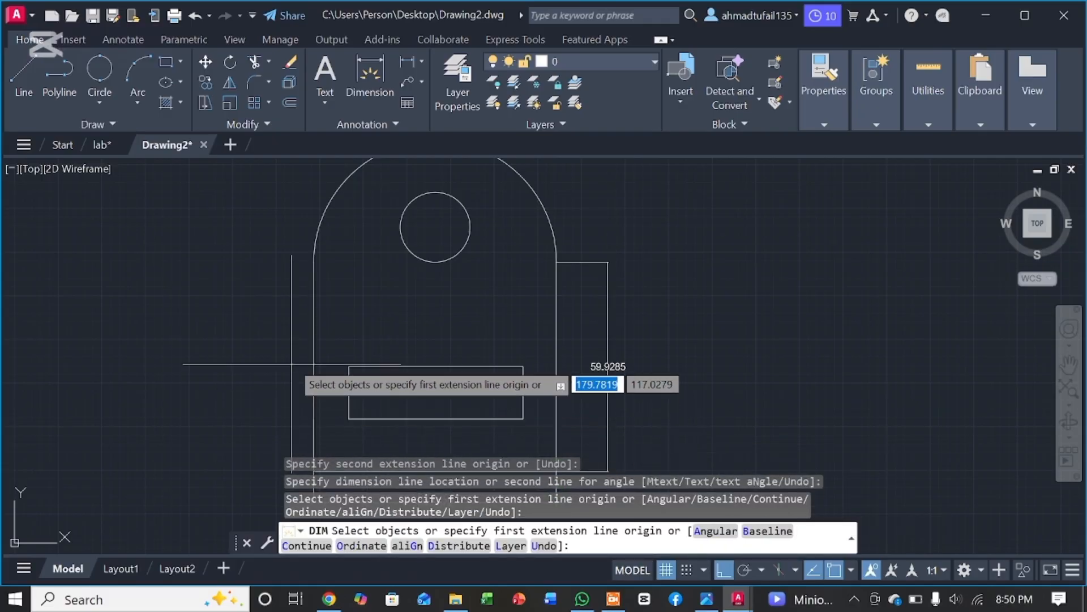
Dimension the inner rectangle's width above its upper edge and its height just outside its right edge
click(349, 367)
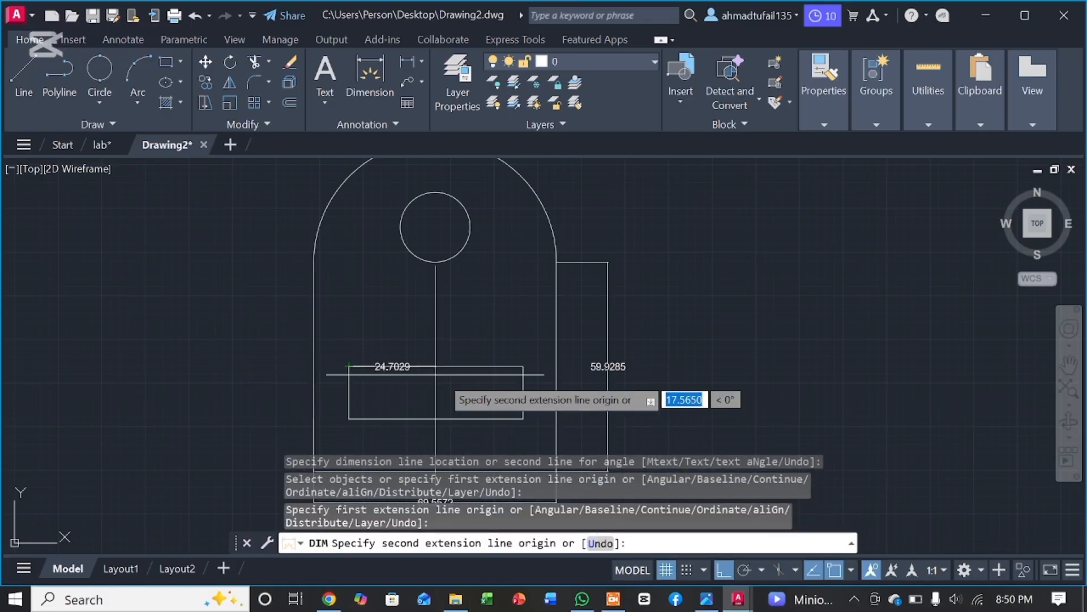
click(524, 366)
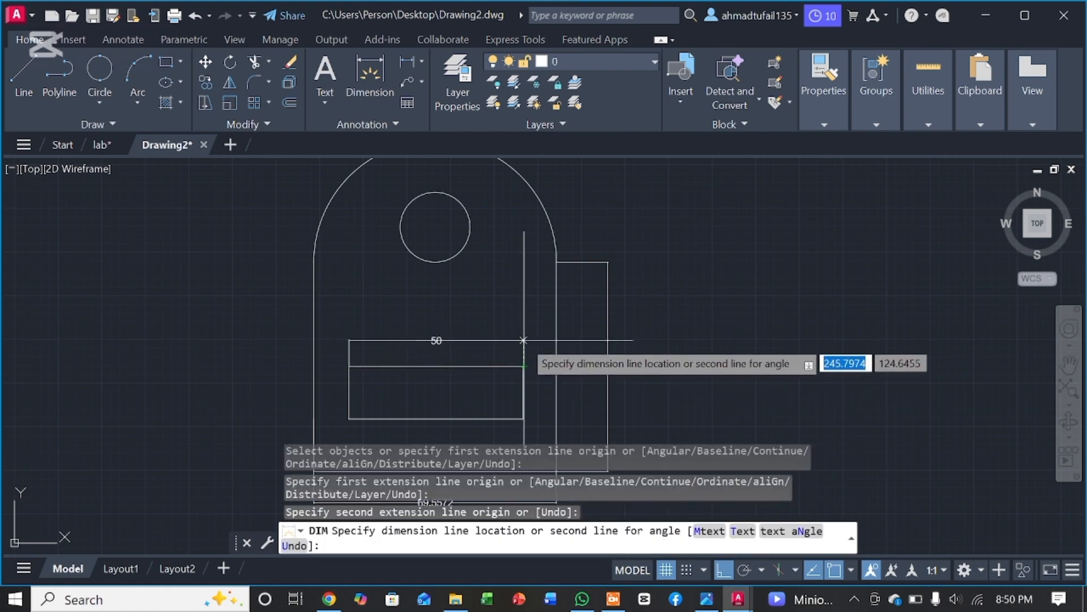
click(526, 344)
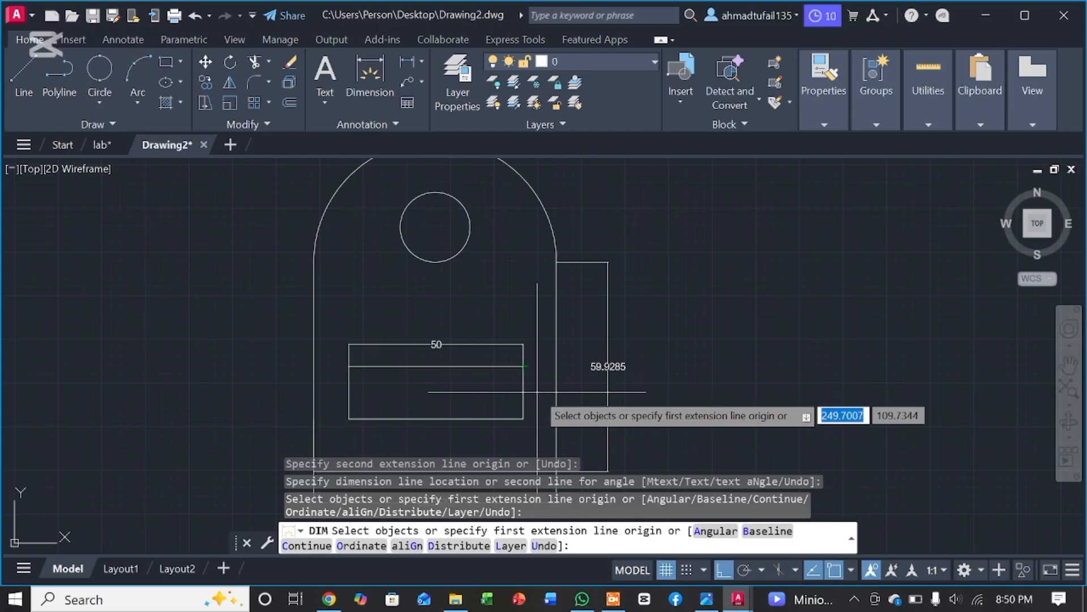
click(524, 366)
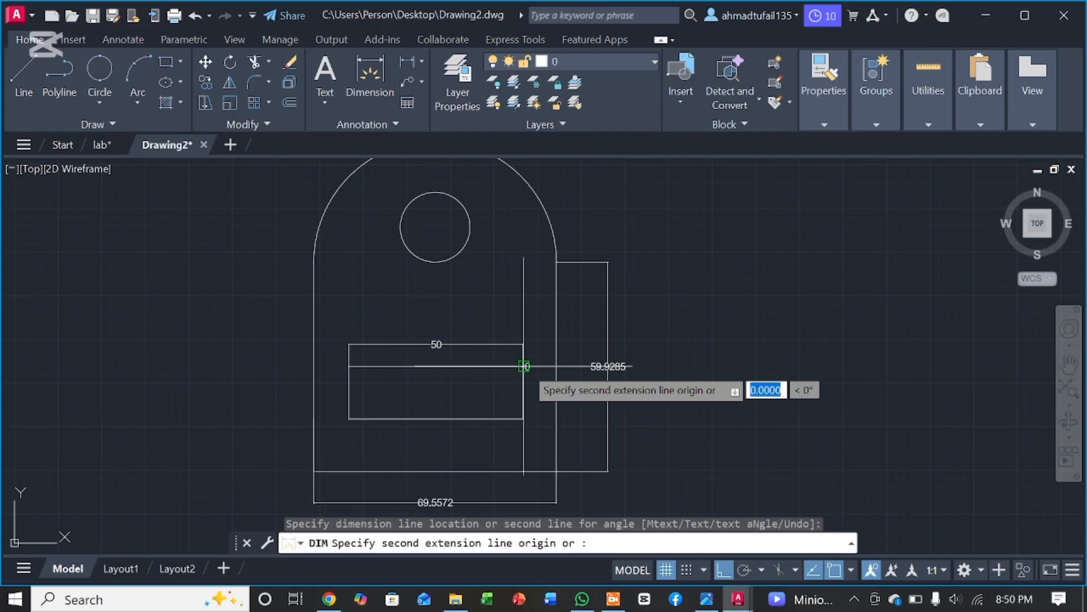
click(524, 419)
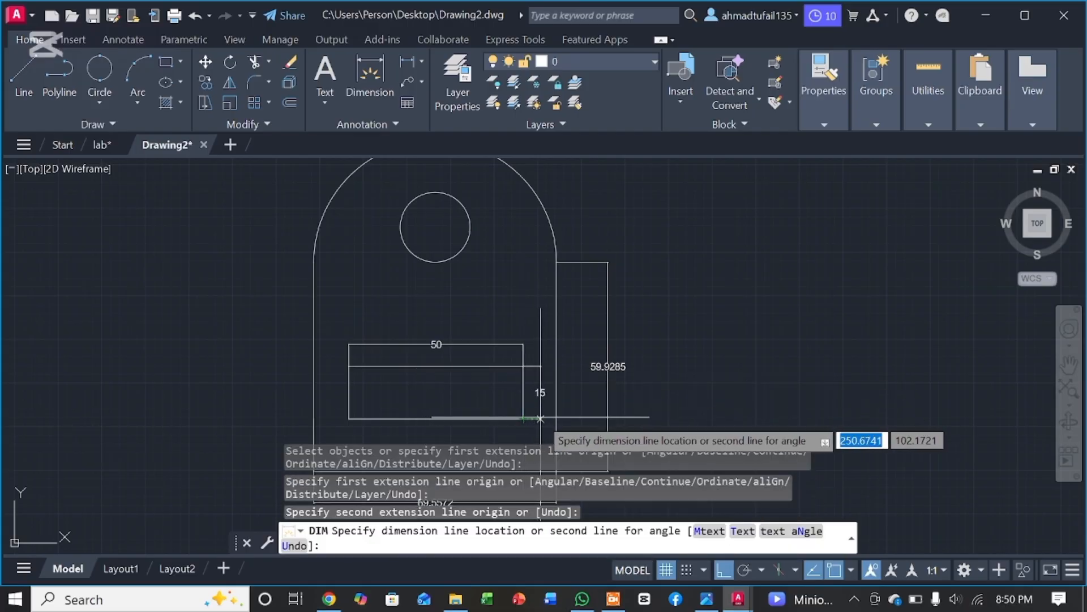
click(540, 419)
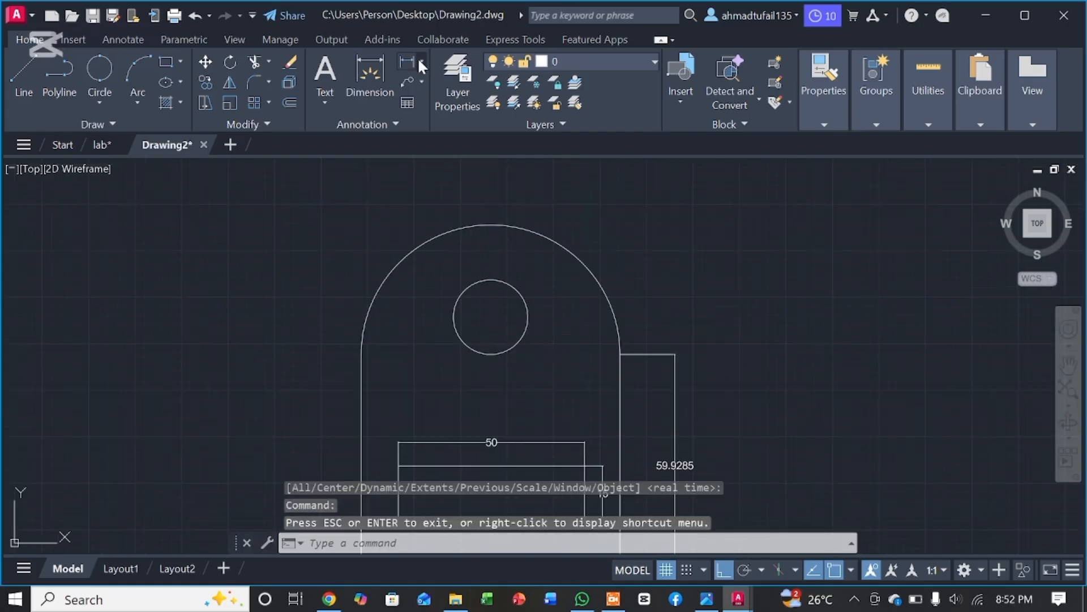
Add radius dimensions to the circle and to the profile's top arc, placing both texts inside the profile
click(420, 63)
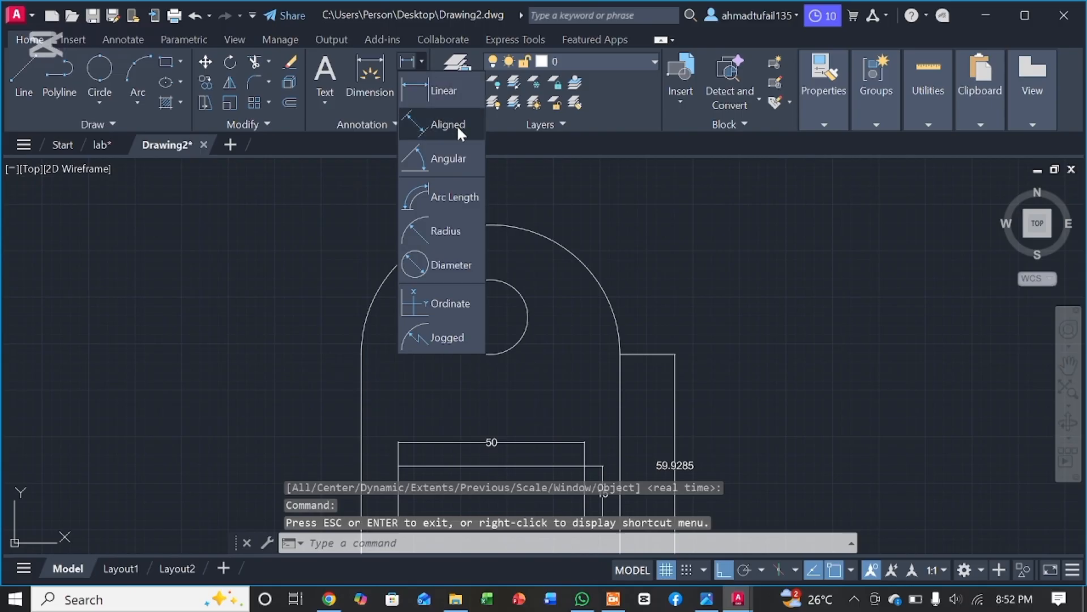
click(452, 240)
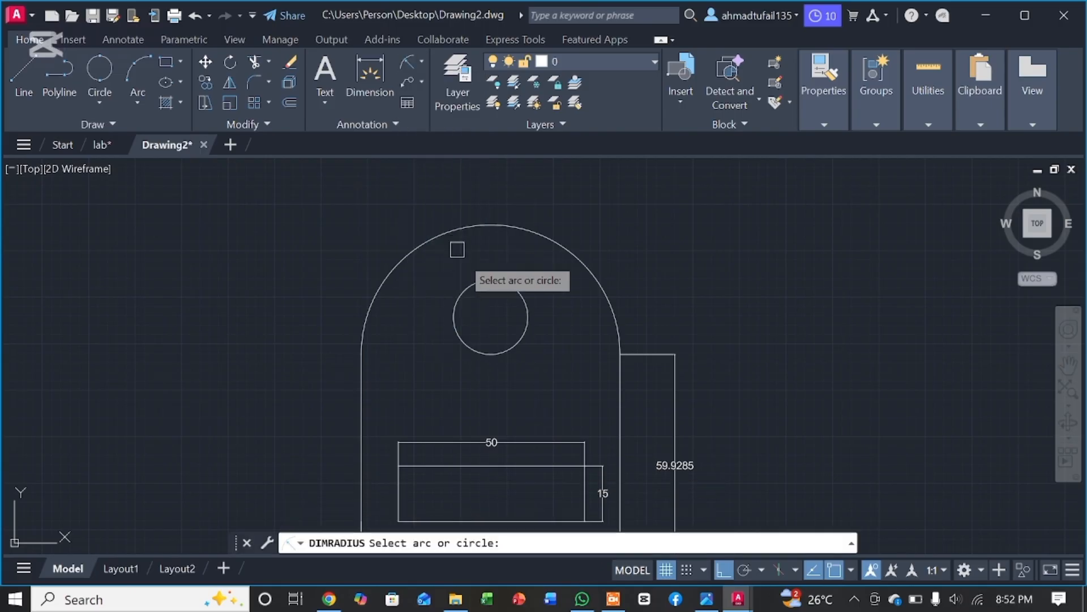
click(508, 290)
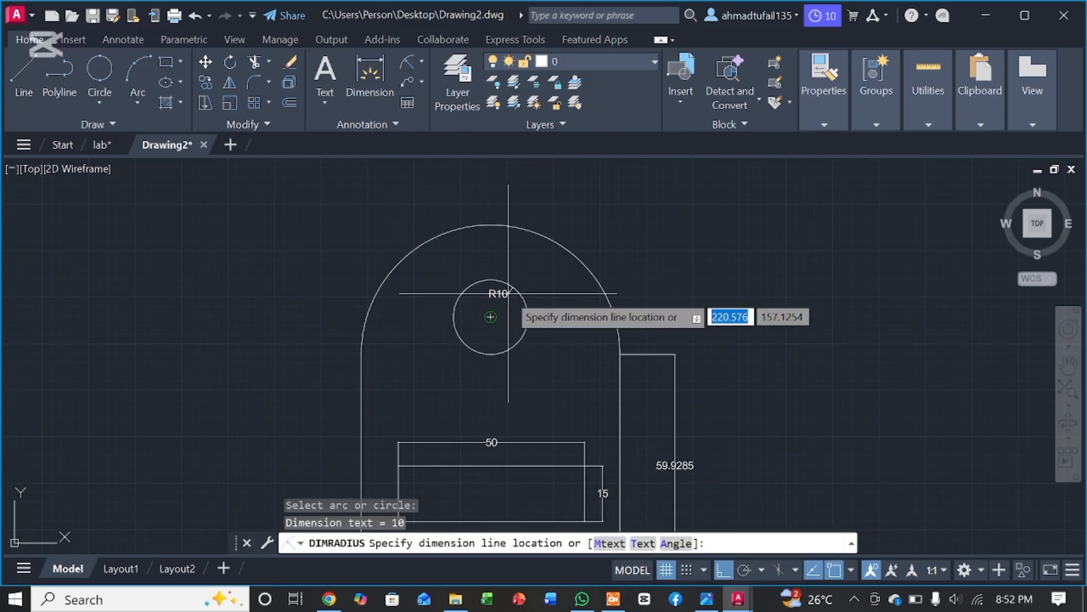
click(490, 316)
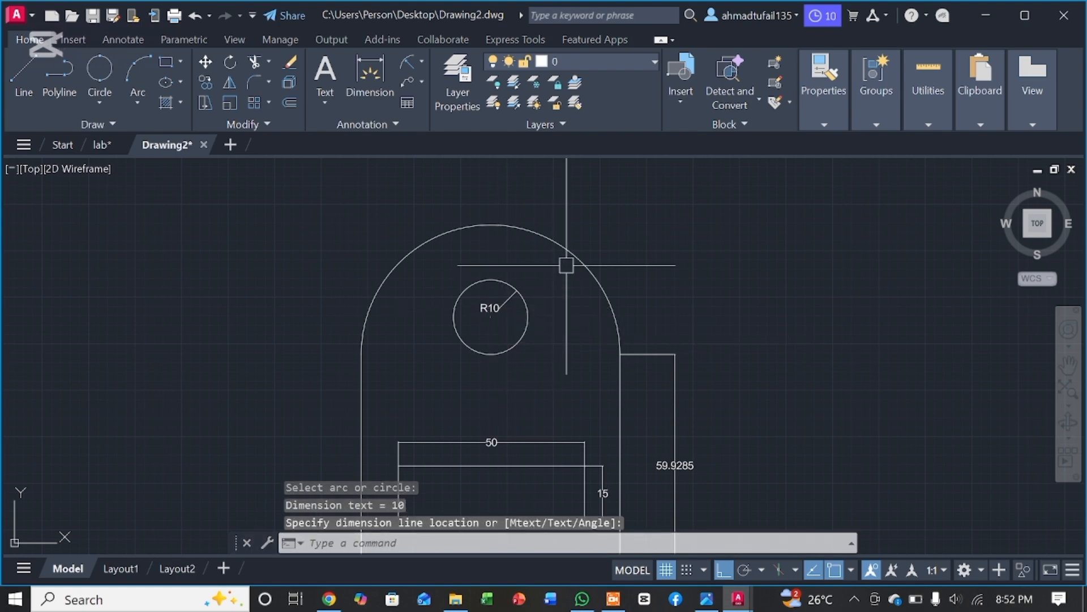
key(Return)
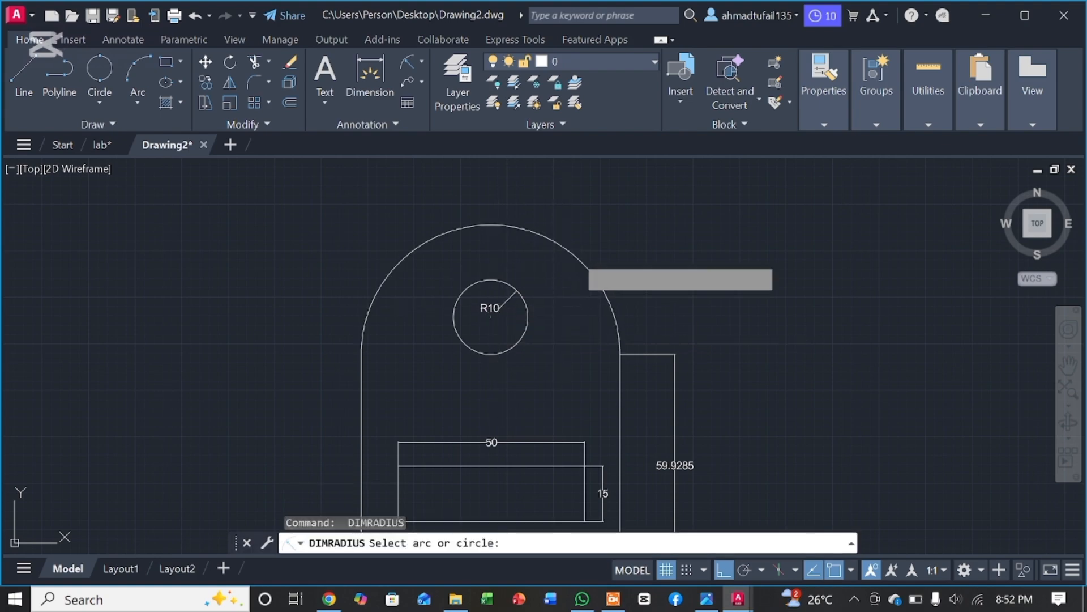
click(575, 256)
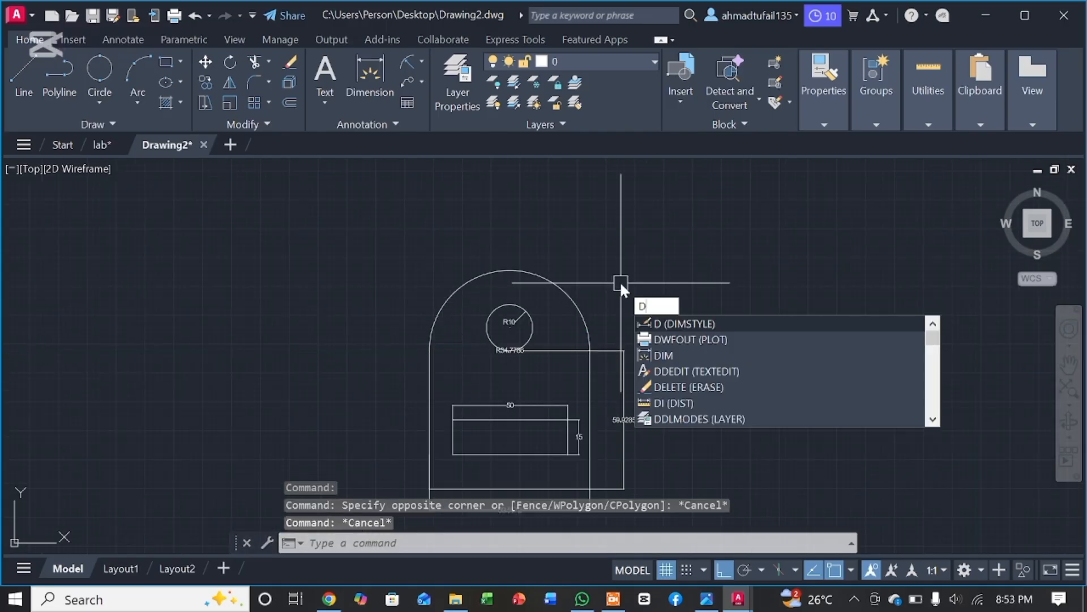
Set the Standard dimension style's arrow size to 2 with Closed filled arrowheads, and make the style current
key(Return)
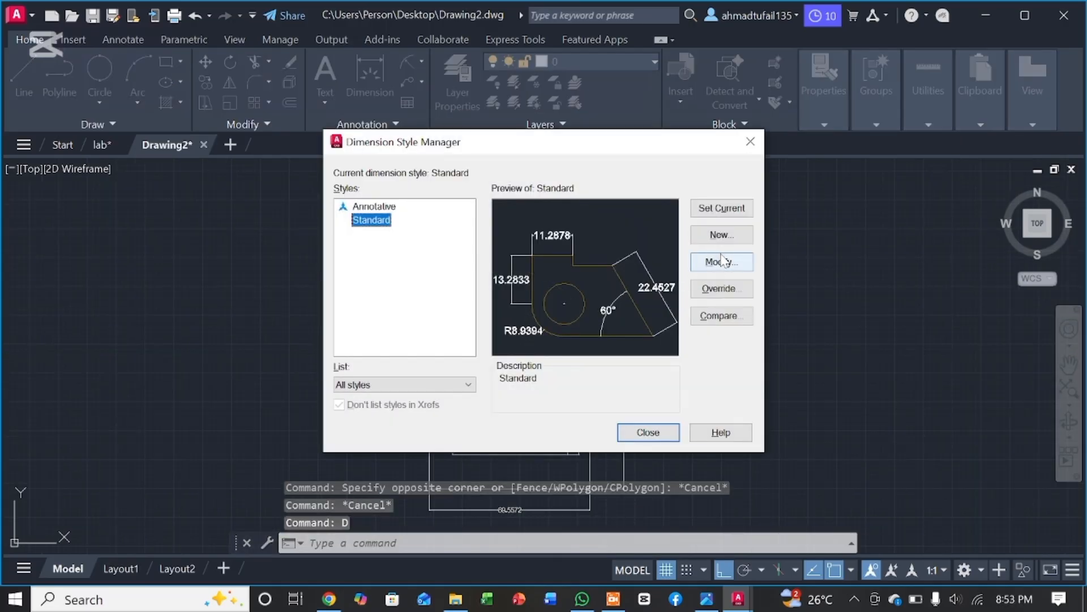
click(723, 260)
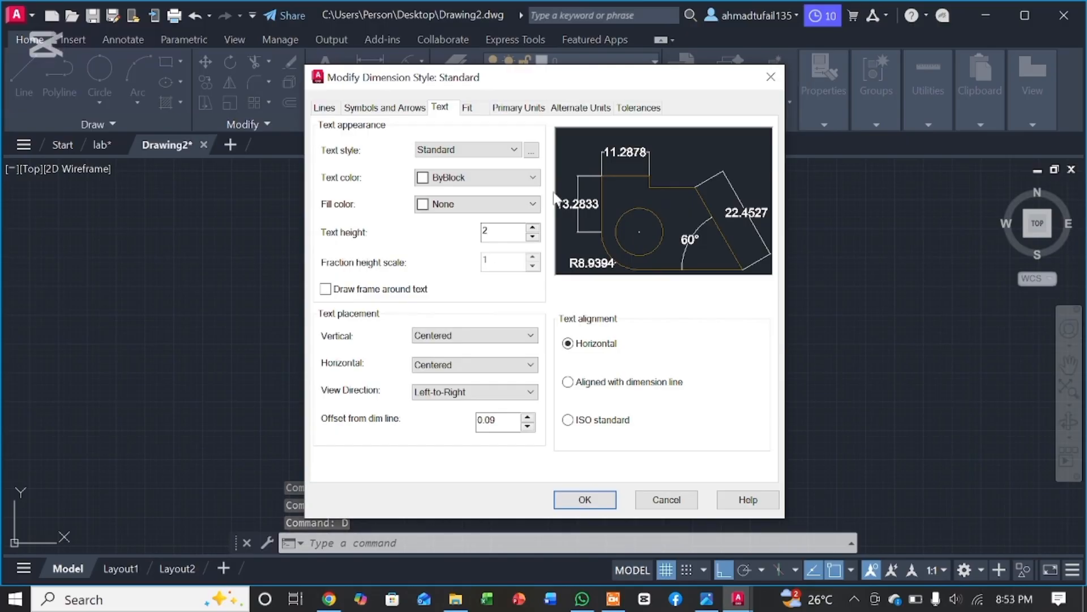
click(389, 110)
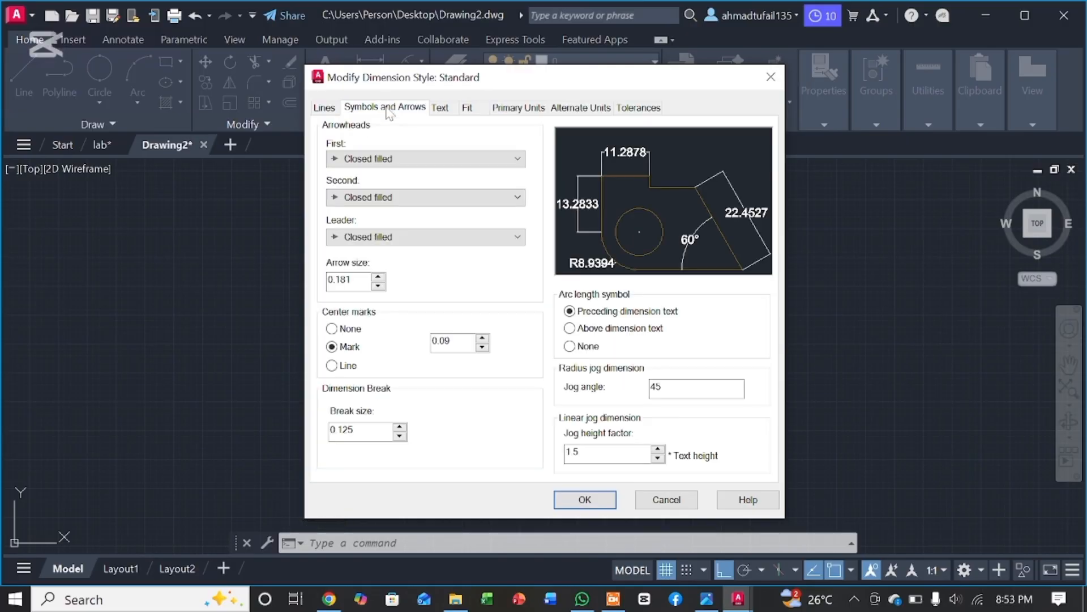
click(444, 161)
click(423, 179)
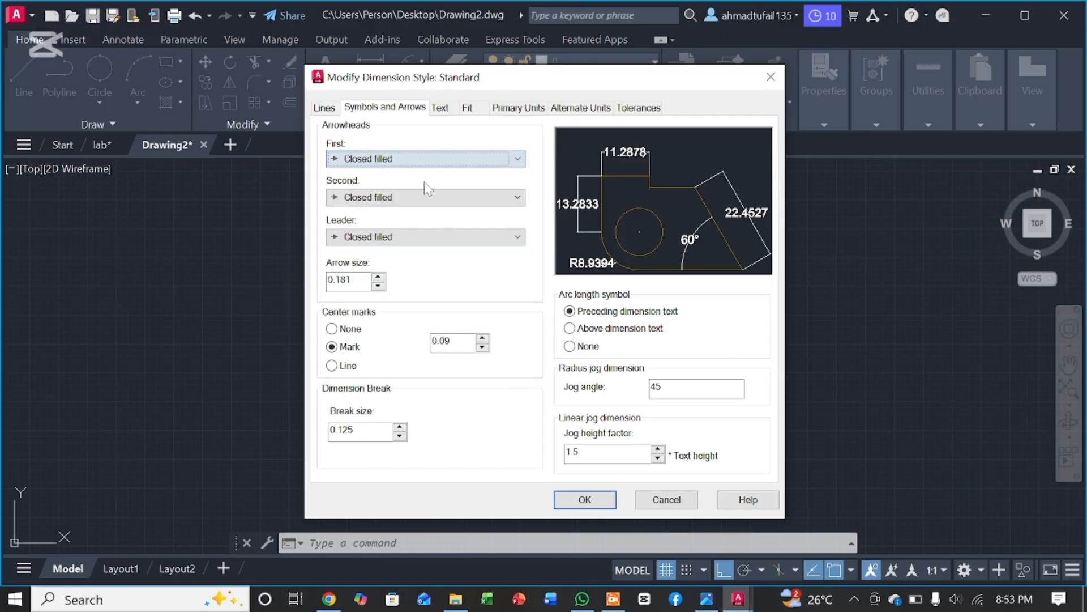
click(436, 199)
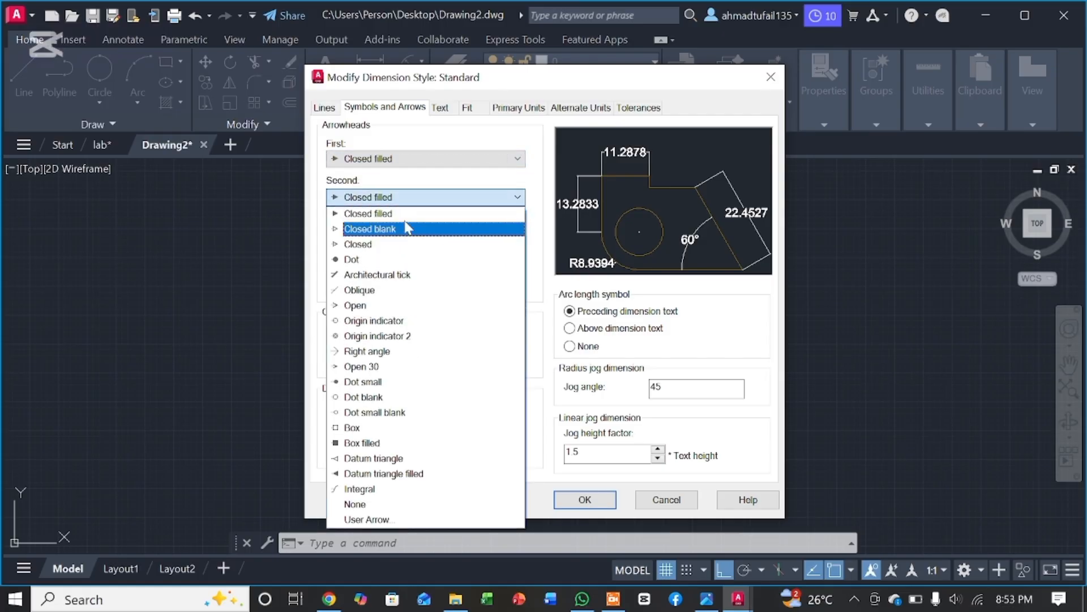
click(405, 214)
click(453, 241)
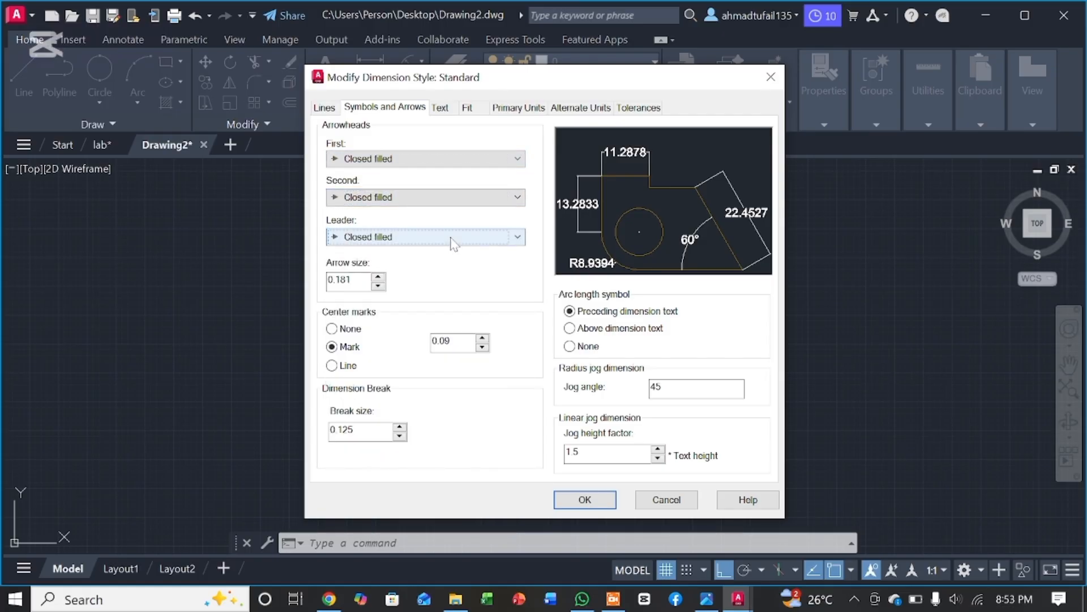
click(382, 256)
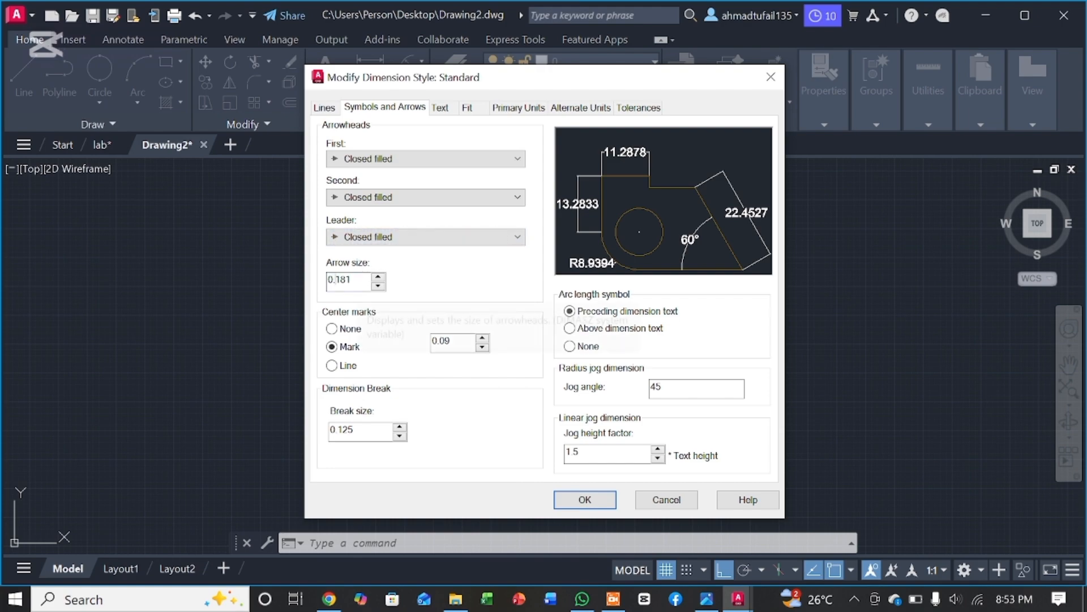
key(Tab)
text(2)
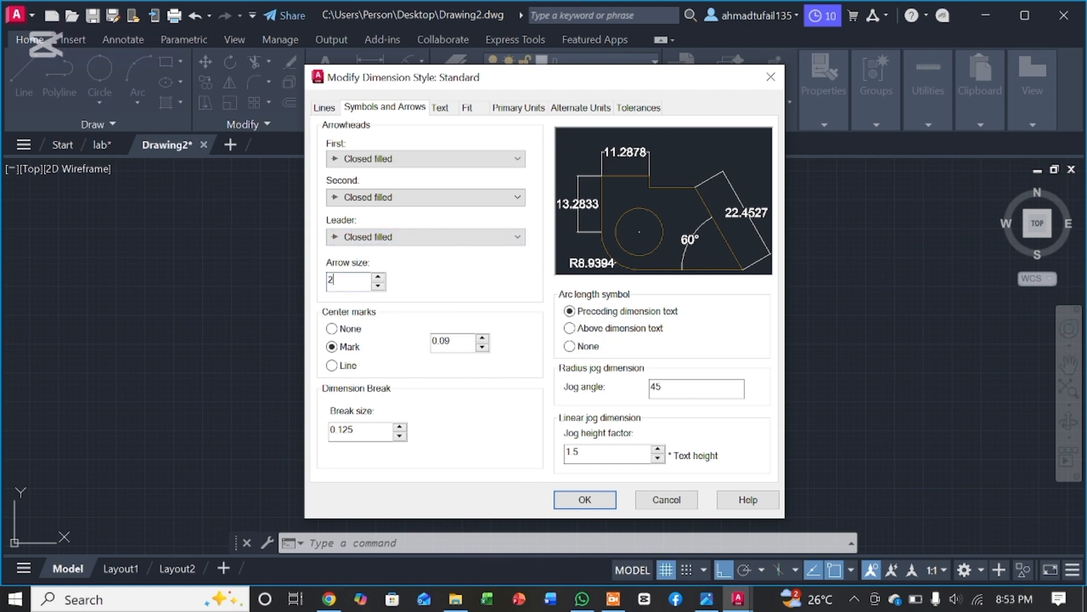
click(585, 499)
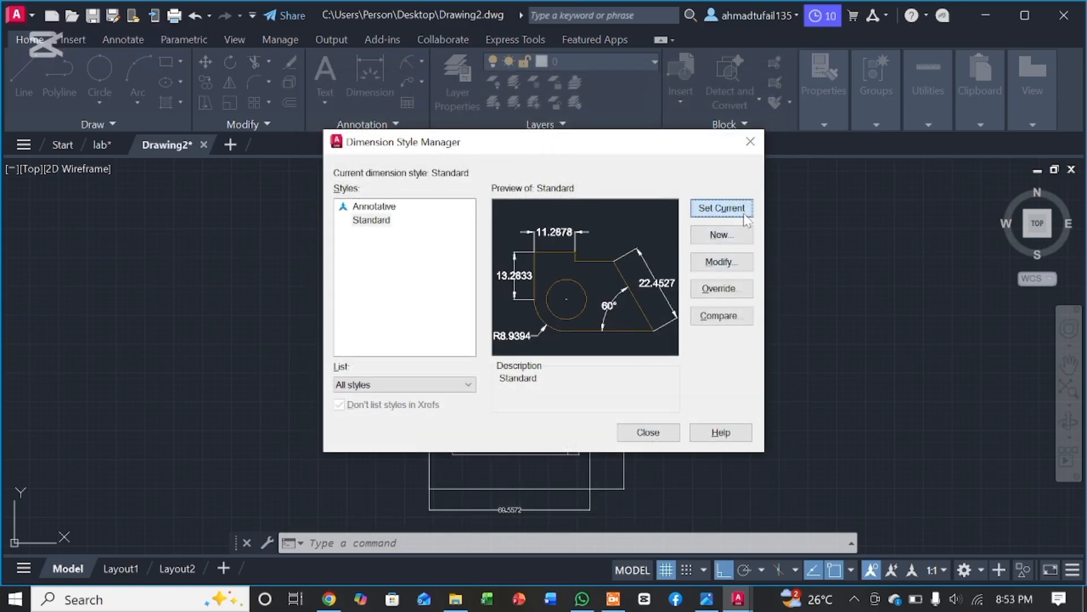
click(649, 434)
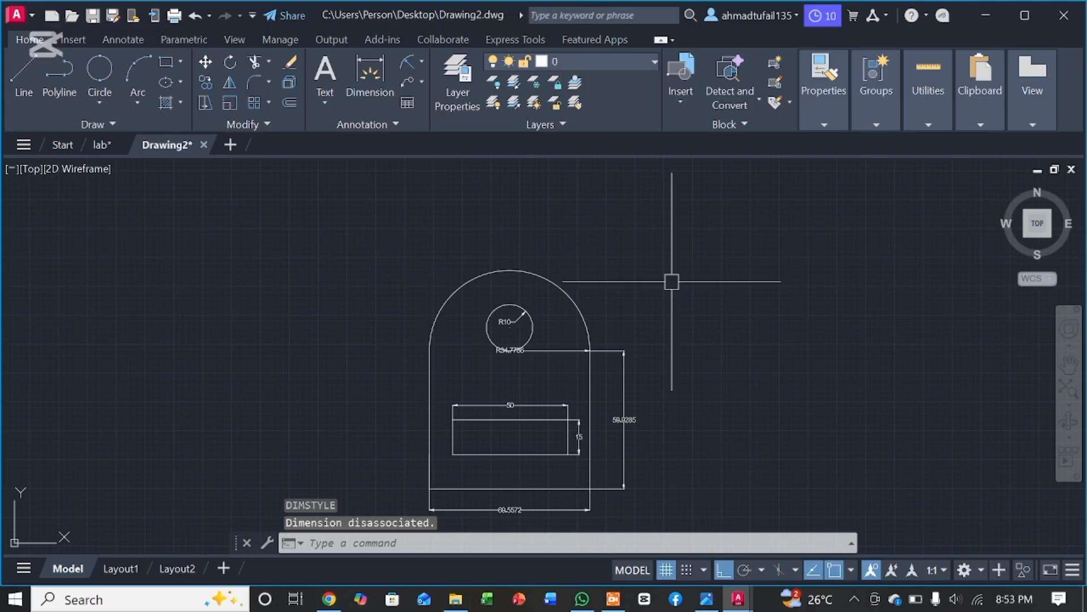
click(1069, 364)
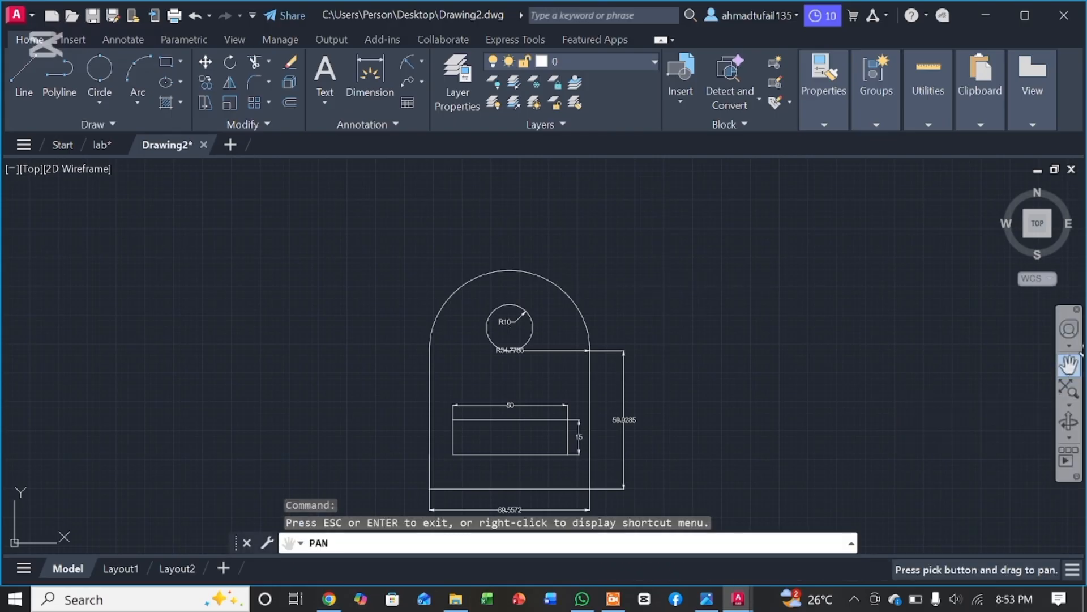
mouse_move(690, 379)
mouse_down()
mouse_move(689, 284)
mouse_move(668, 302)
mouse_up()
scroll(669, 302, up, 2)
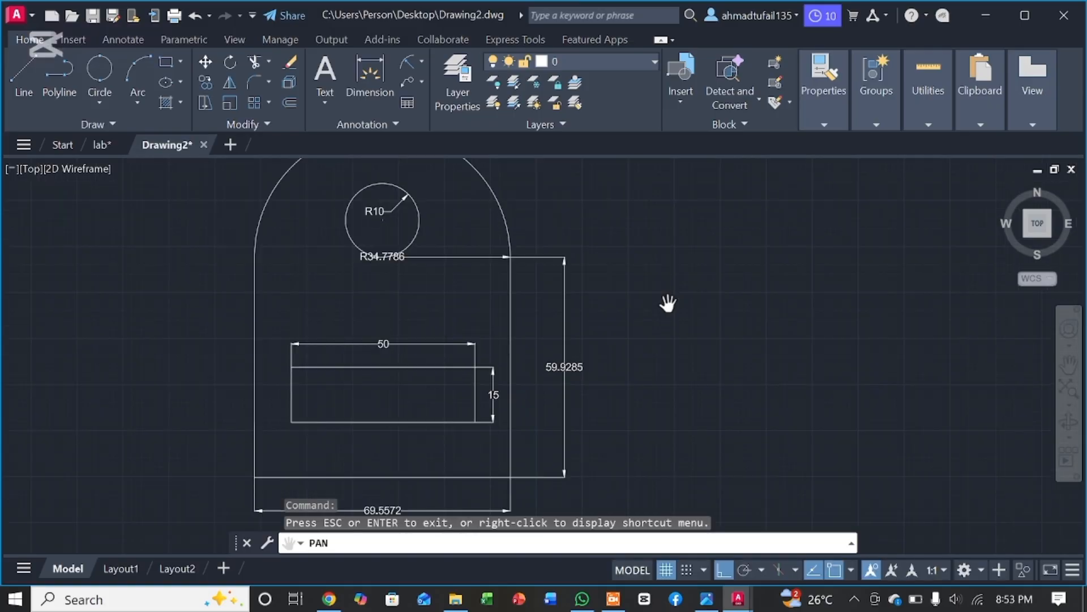
scroll(668, 303, down, 2)
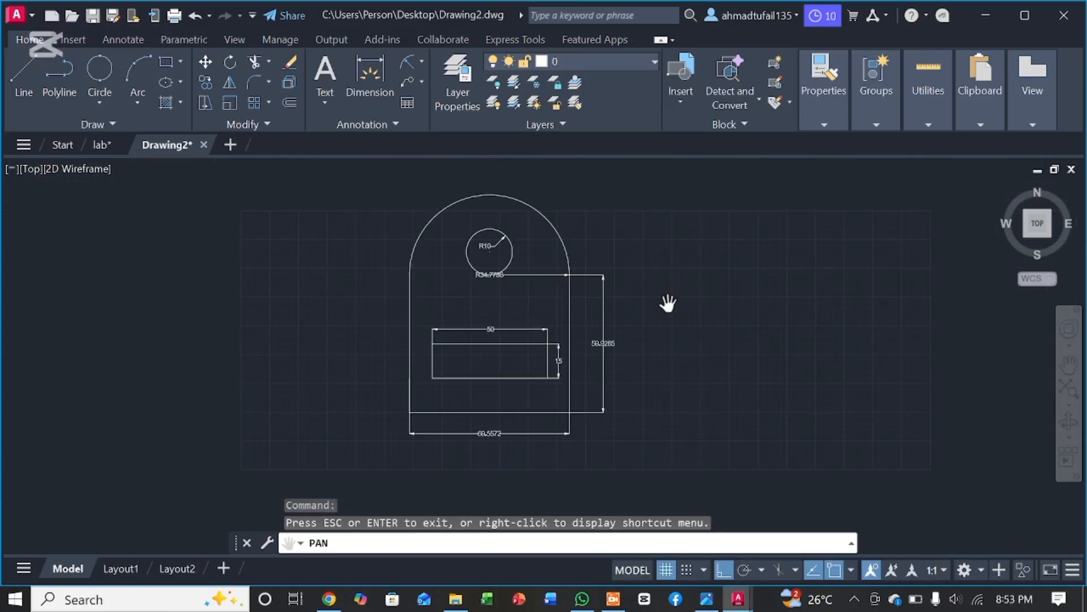